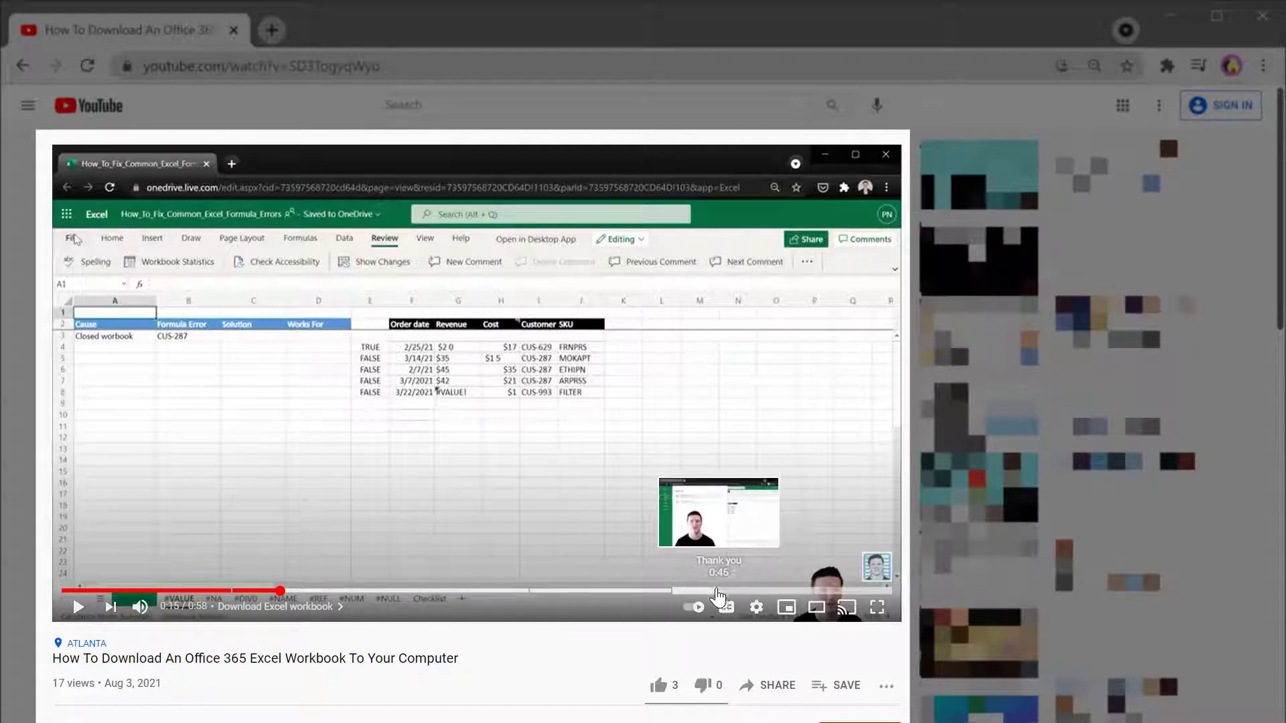
Expand the video description and open the link to the sample Excel workbook under RESOURCES
scroll(67, 573, "down", 4)
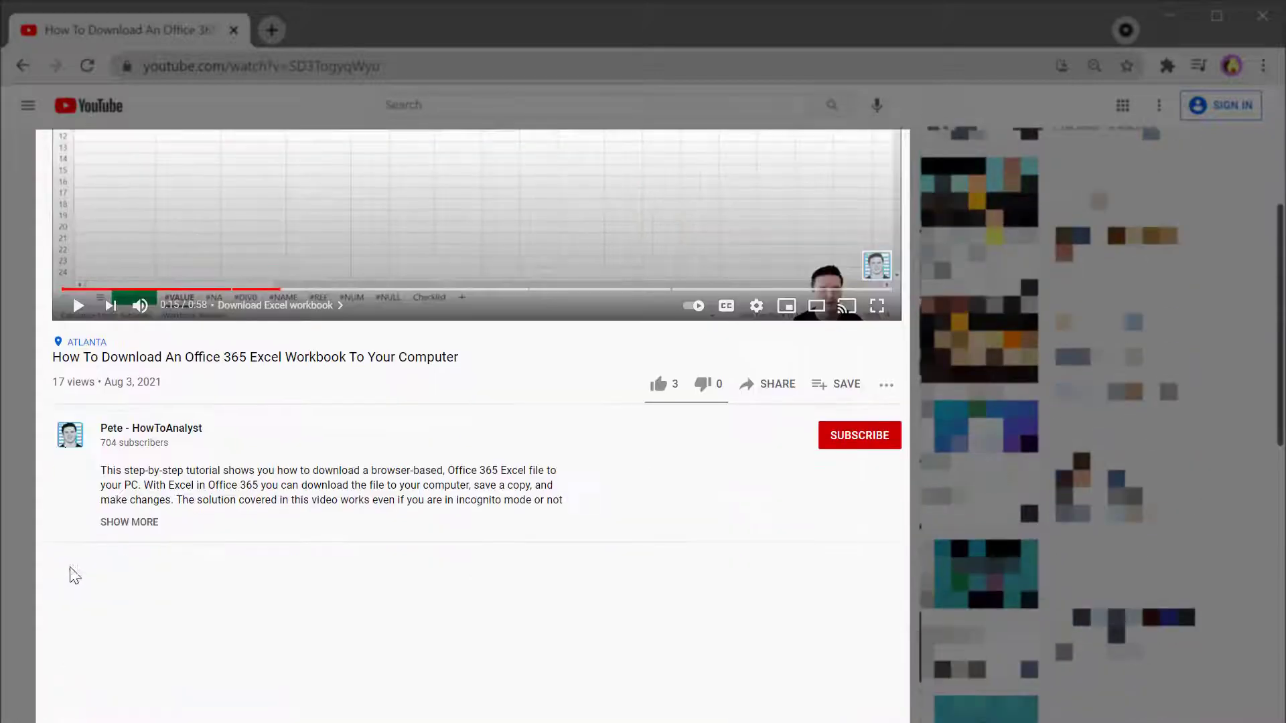
left_click(129, 522)
scroll(131, 536, "down", 3)
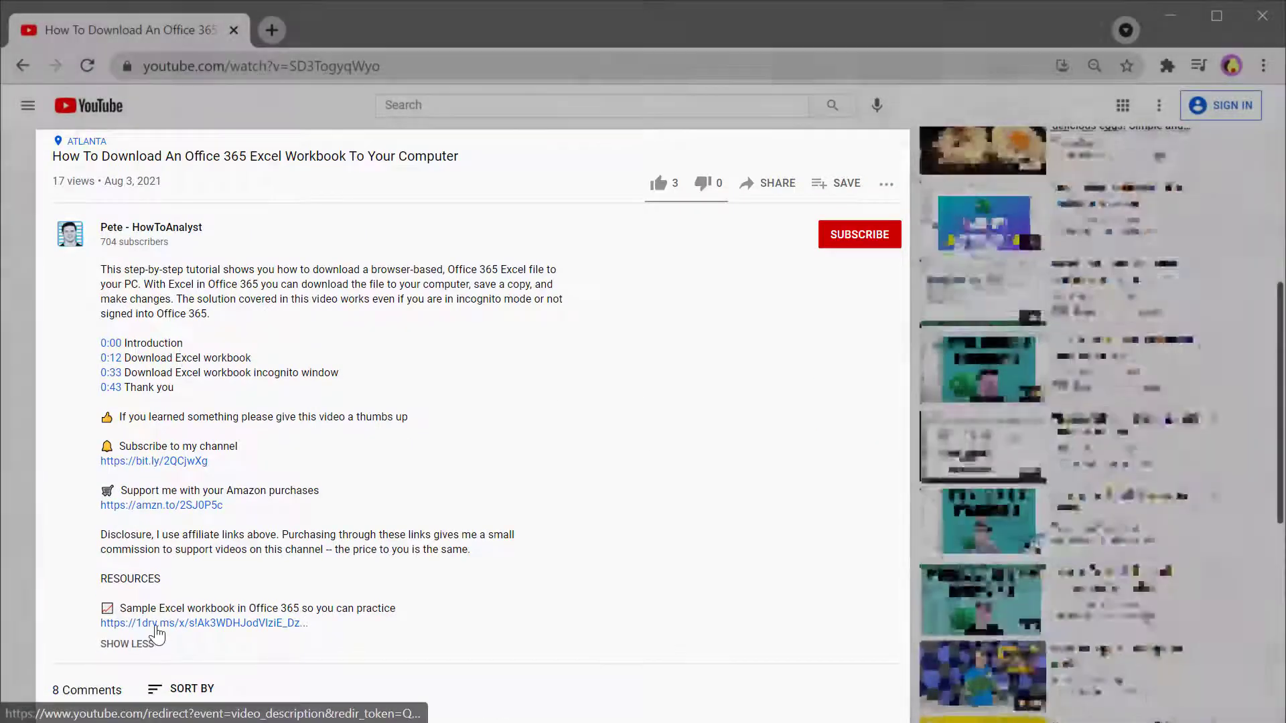
left_click(157, 624)
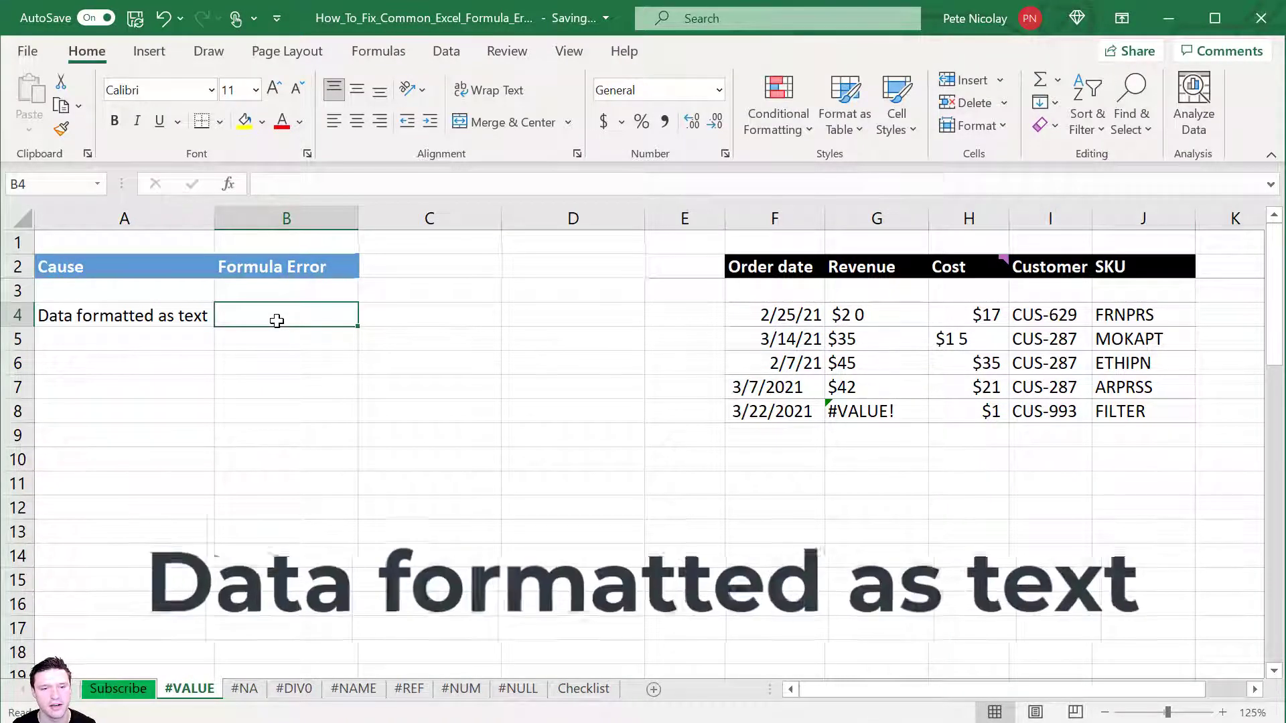
Enter the formula +G4-H4 in cell B4 to subtract the first row's cost from its revenue
type("+")
left_click(878, 323)
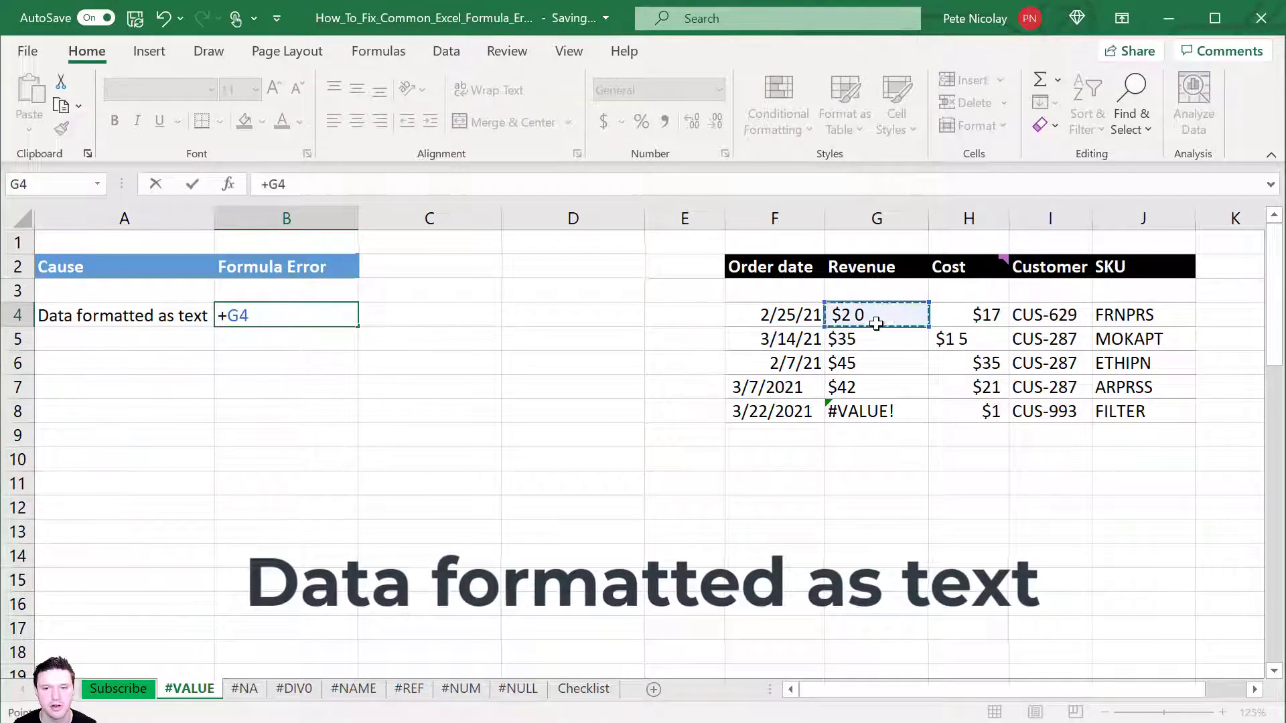
type("-")
left_click(975, 320)
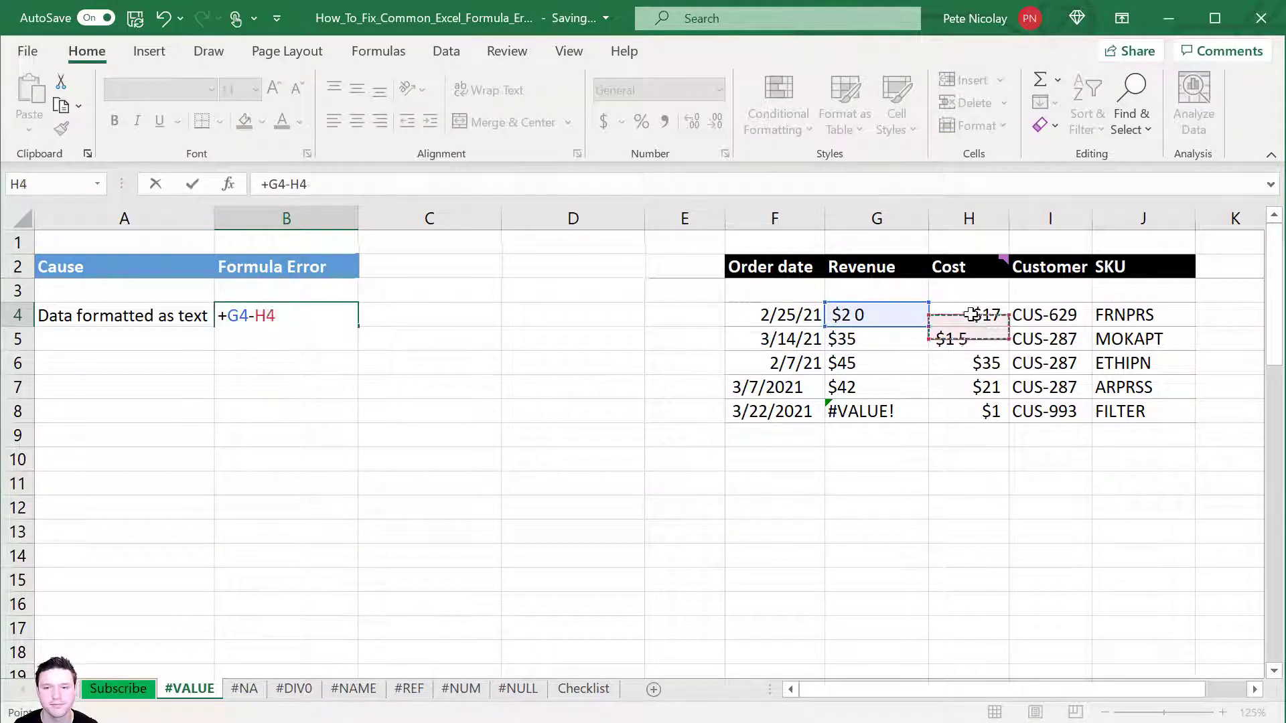
key("Return")
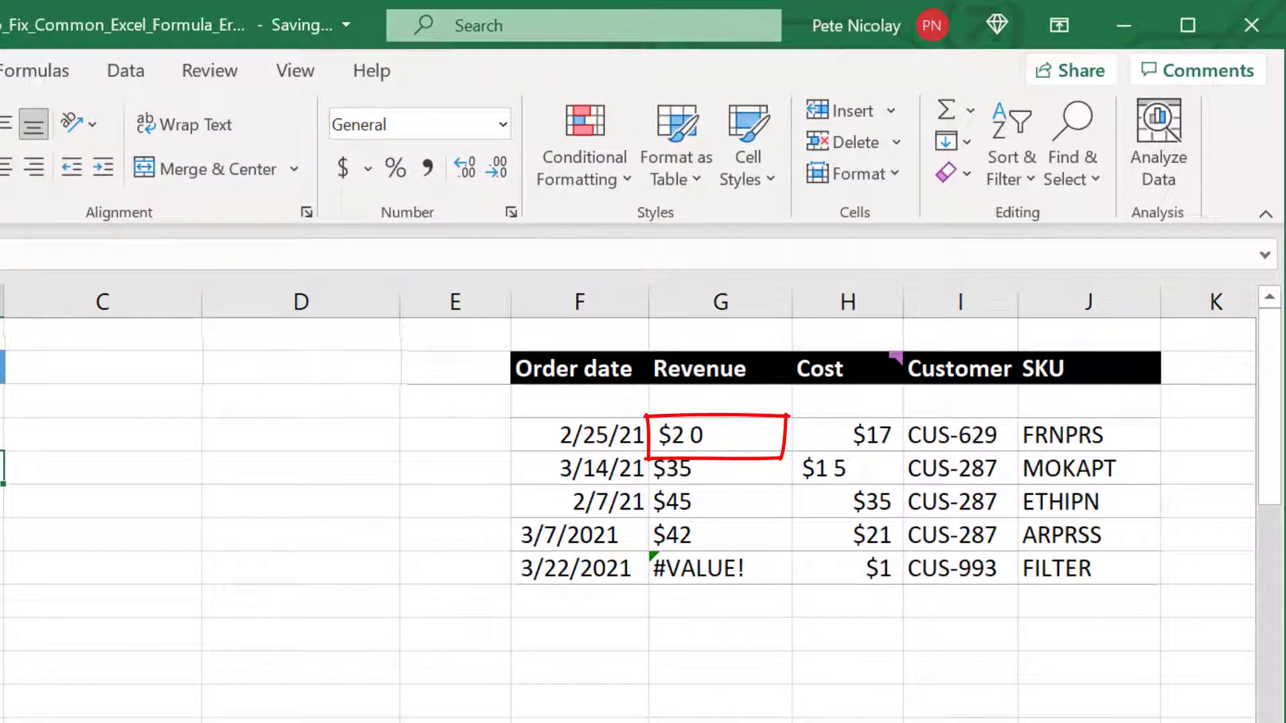
Check the number format of G4, enter +ISTEXT(G4) in E4, and fill it down to E8 for the other Revenue rows
left_click(720, 435)
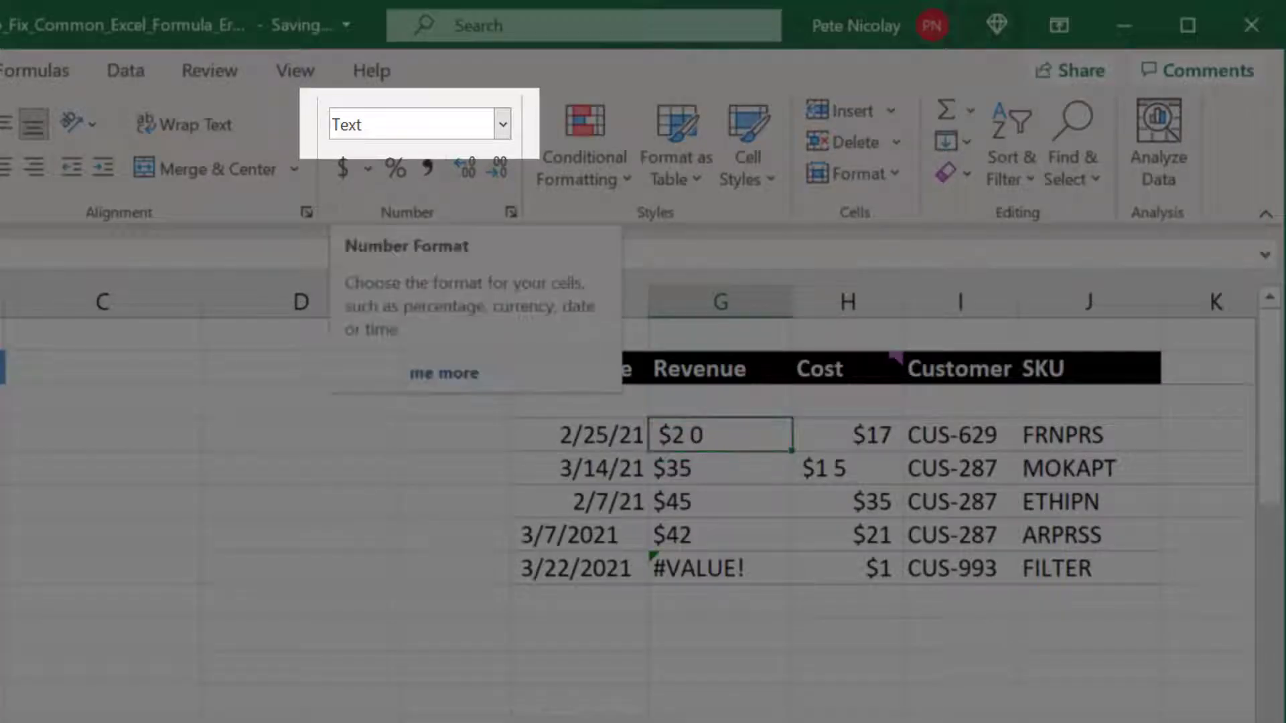
left_click(455, 435)
type("+")
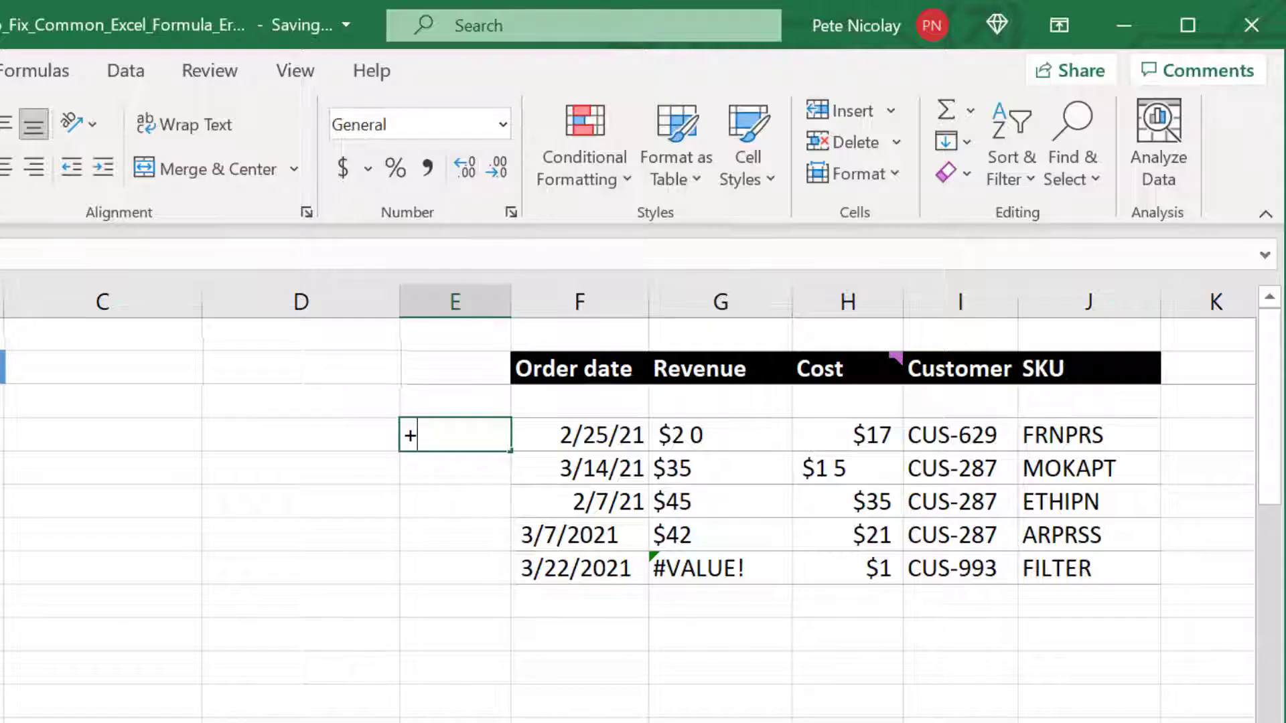
type("id")
key("BackSpace")
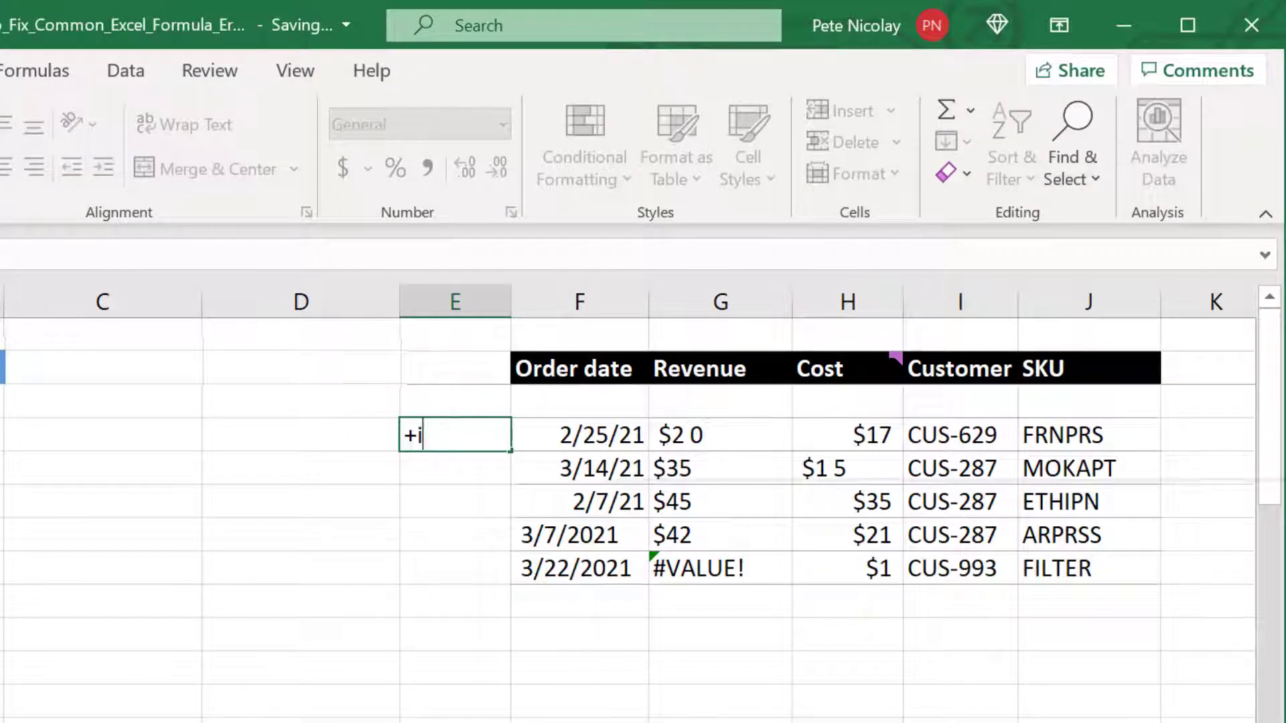
type("ste")
key("Tab")
key("Right")
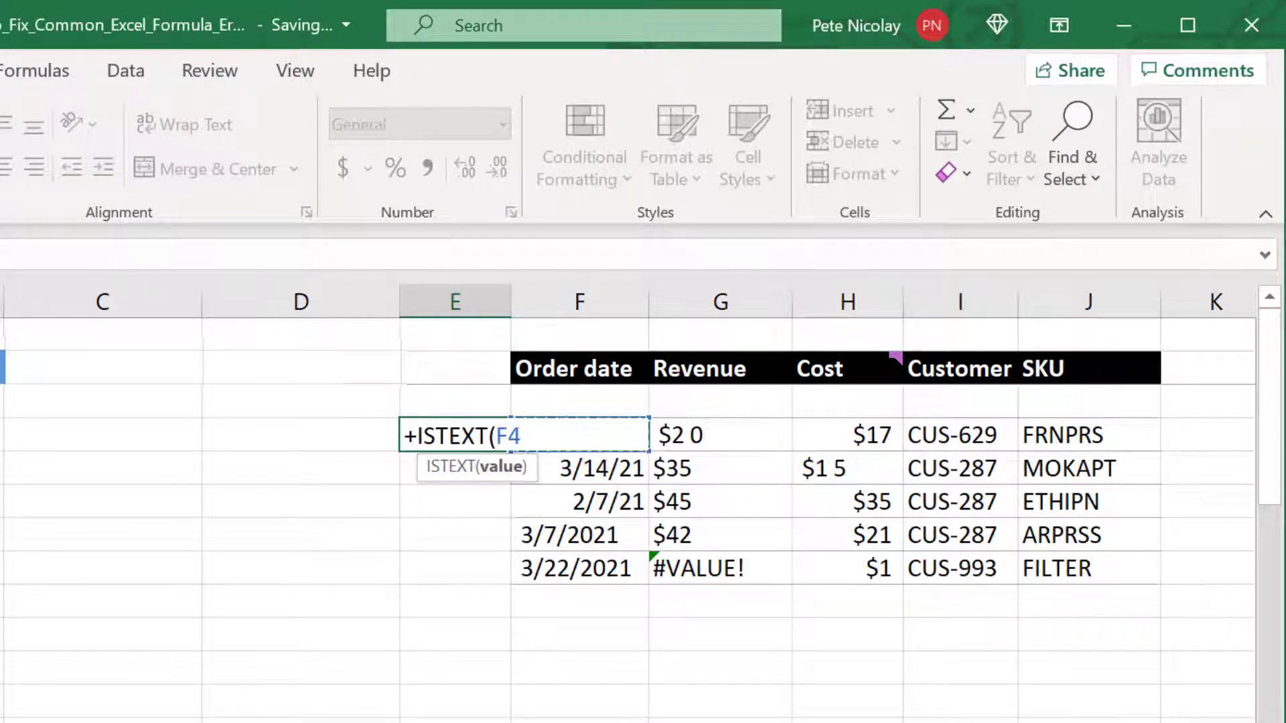
key("Right")
type(")")
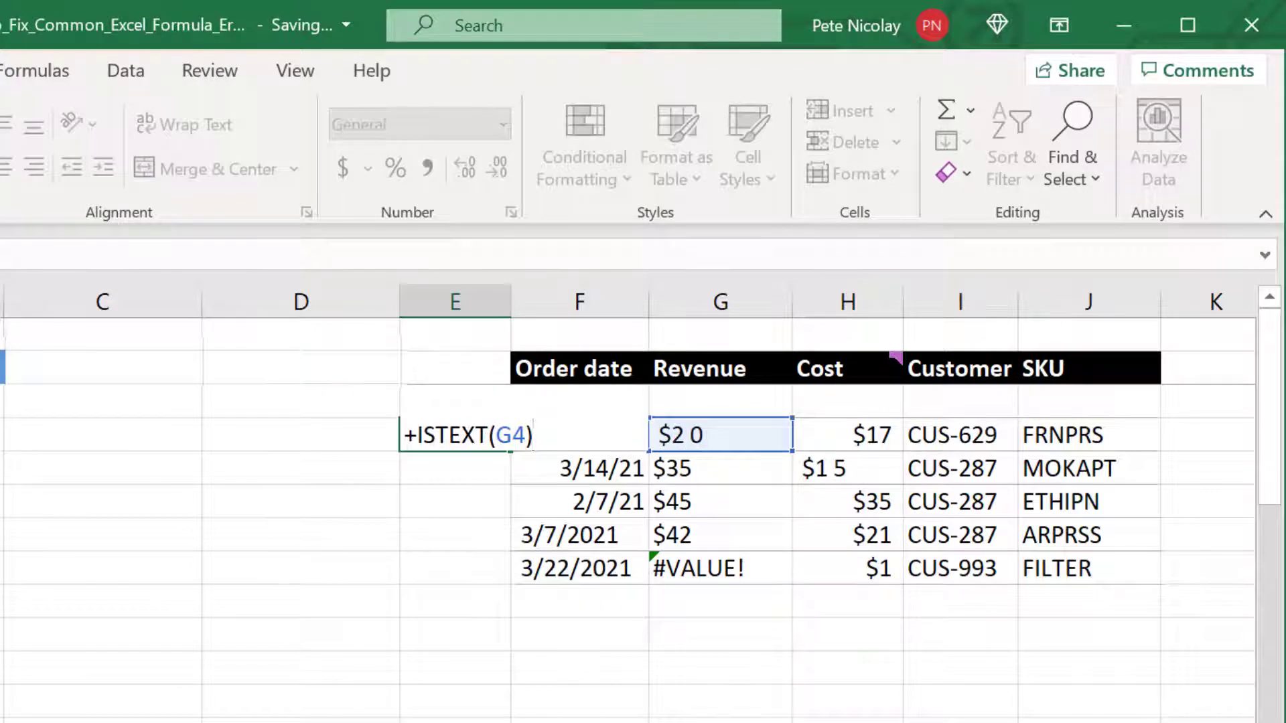
key("Return")
key("Up")
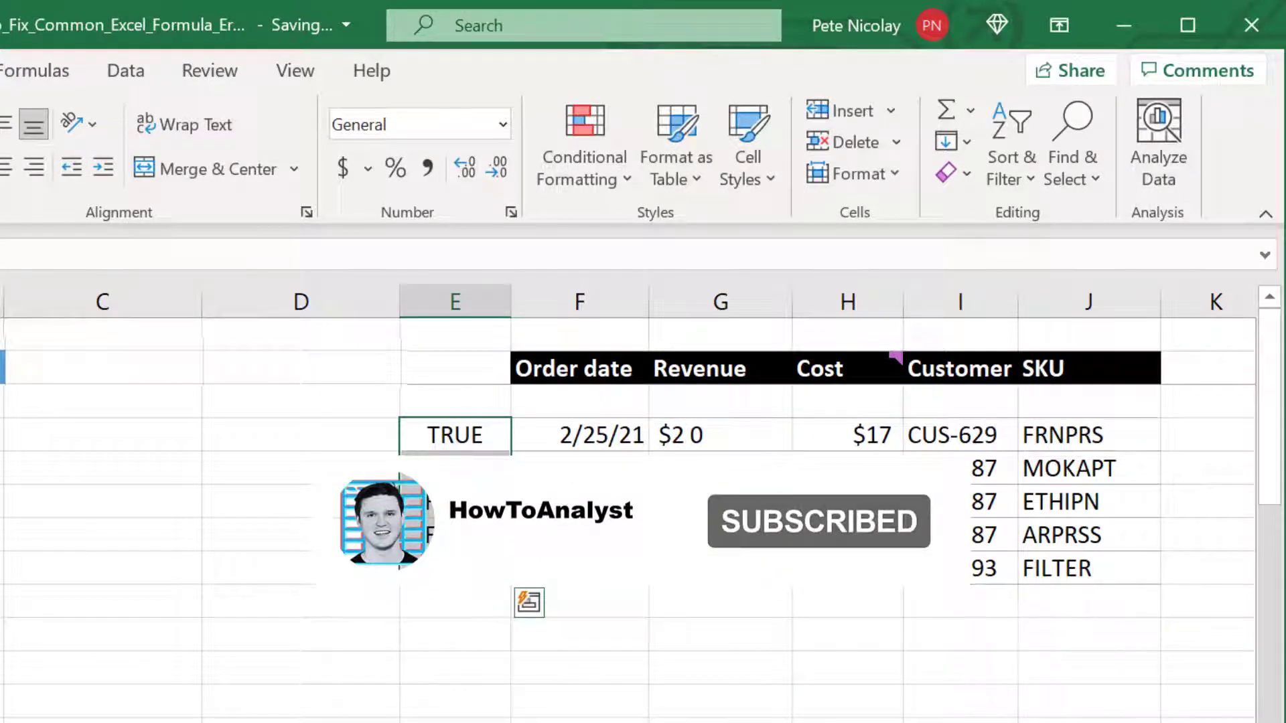
Inspect the raw contents of Revenue cell G4 in edit mode, without changing them
left_click(668, 429)
double_click(675, 432)
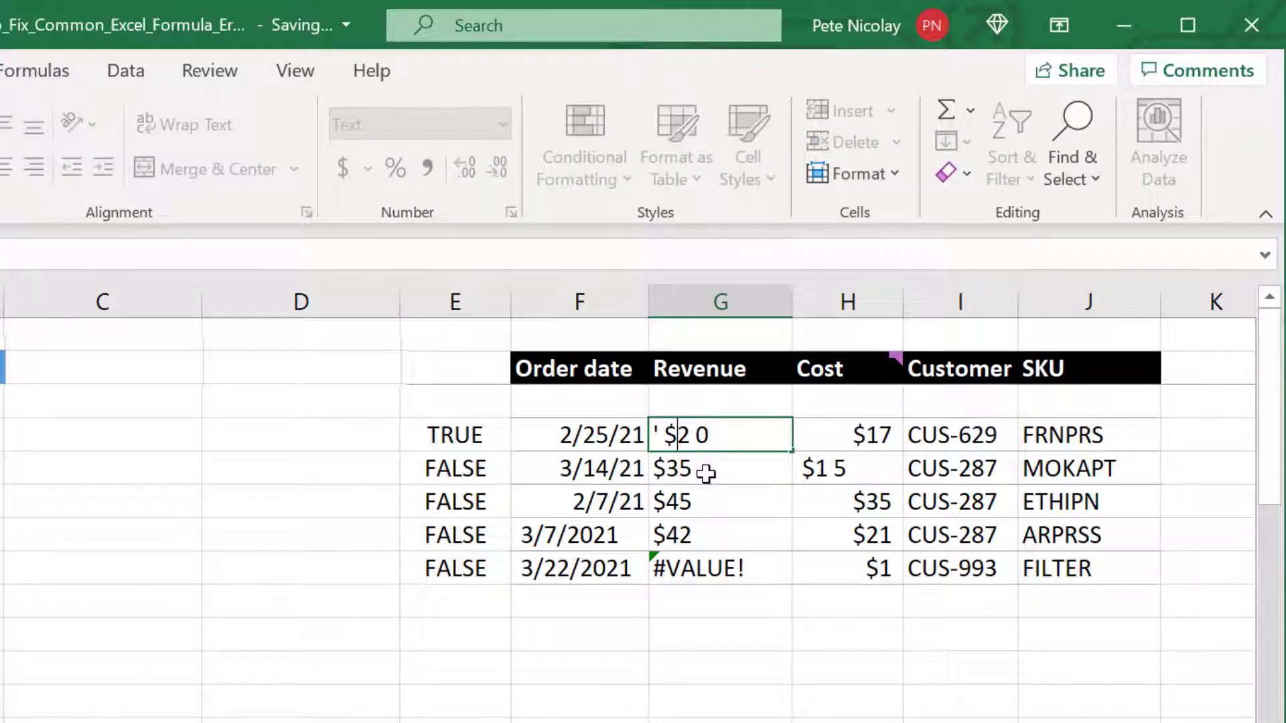
key("Escape")
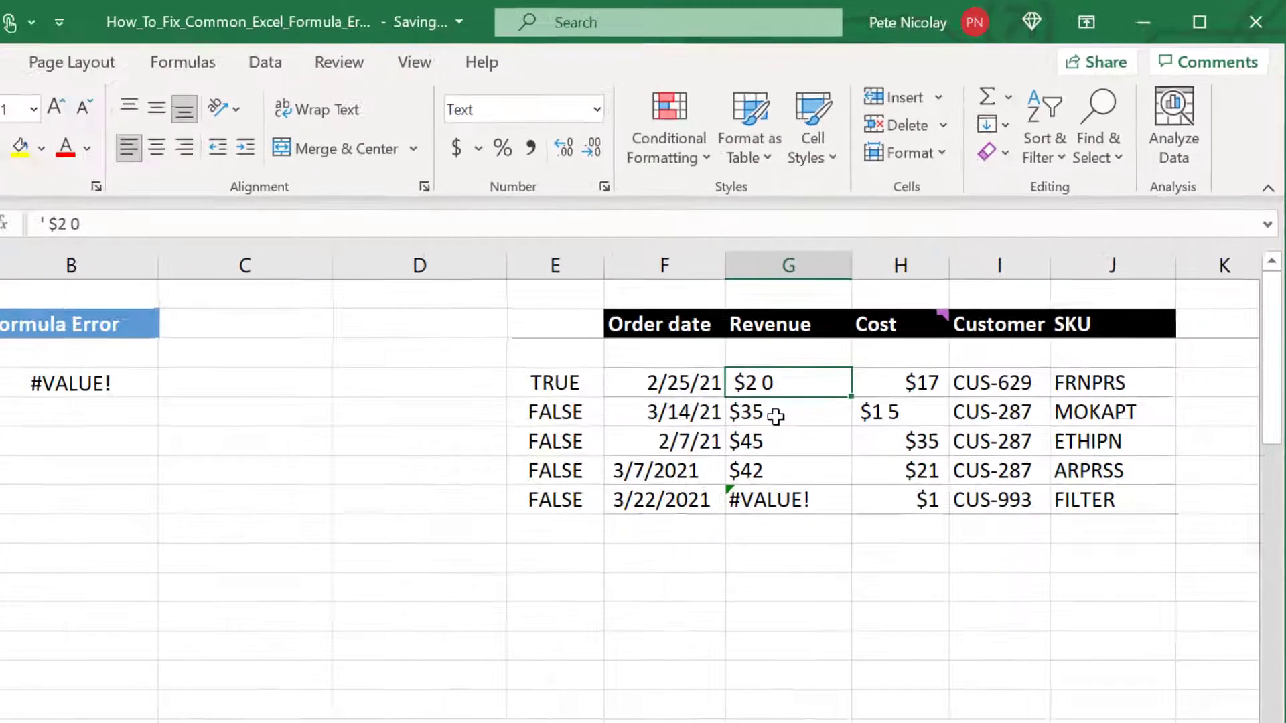
Use Find and Replace to remove the spaces from the Revenue value in G4
key("ctrl+h")
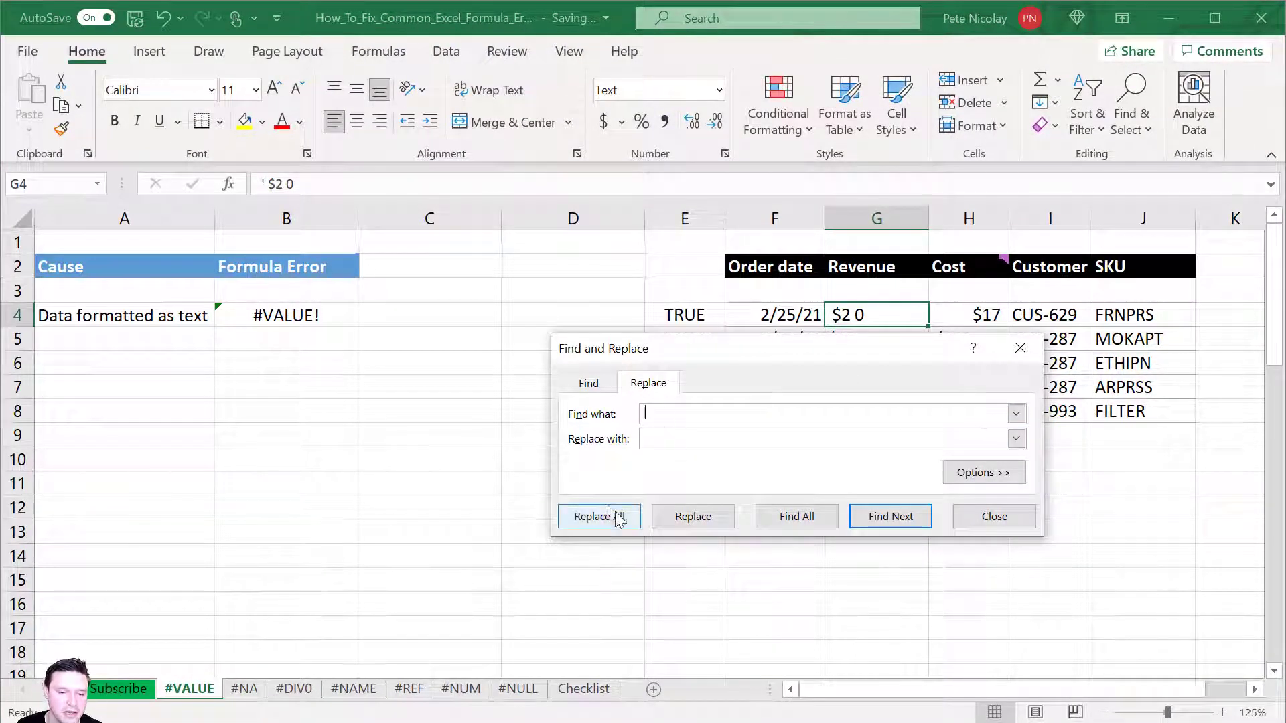
left_click(693, 517)
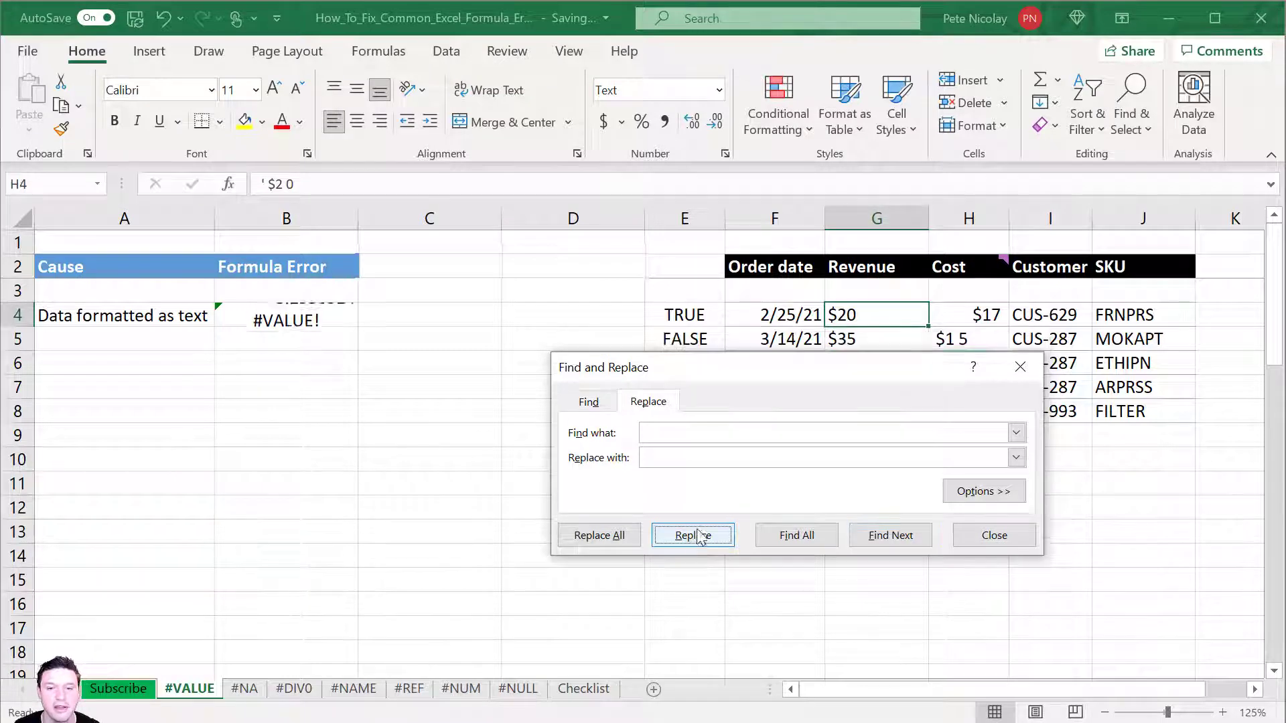
left_click(1019, 365)
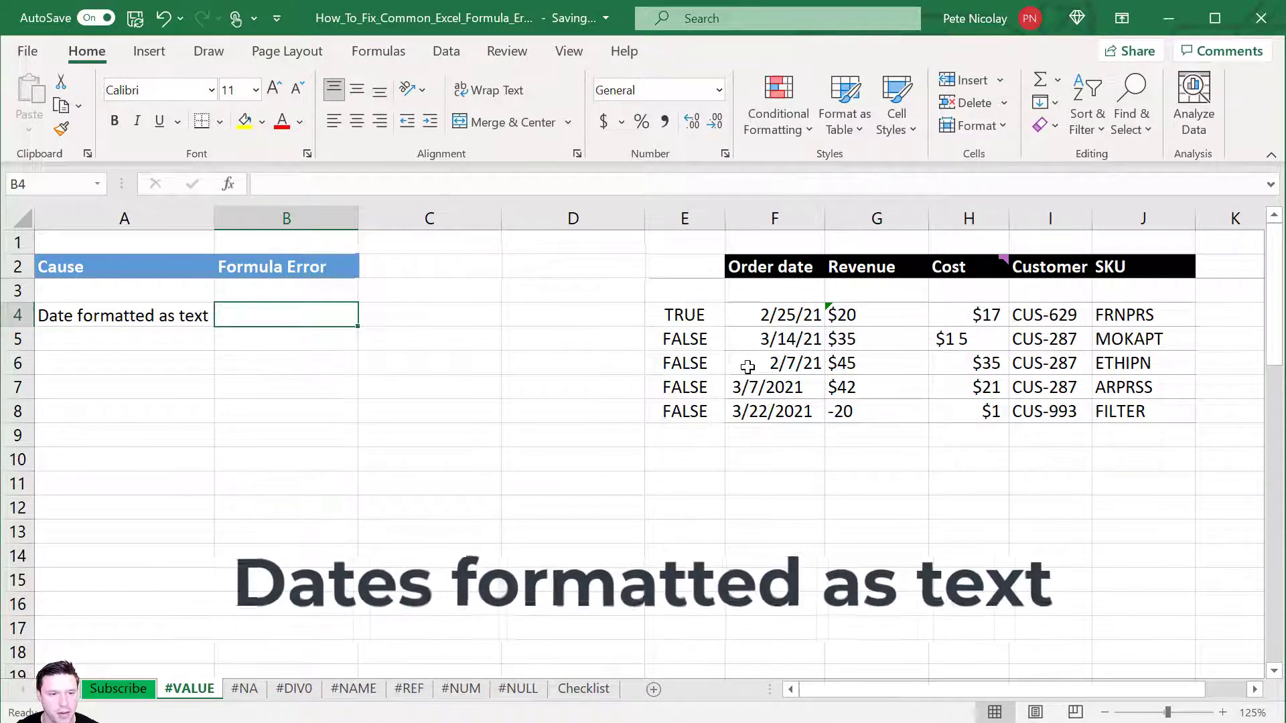
Enter the formula +F8-F7 in cell B4 to subtract one order date from the other
type("+")
left_click(753, 411)
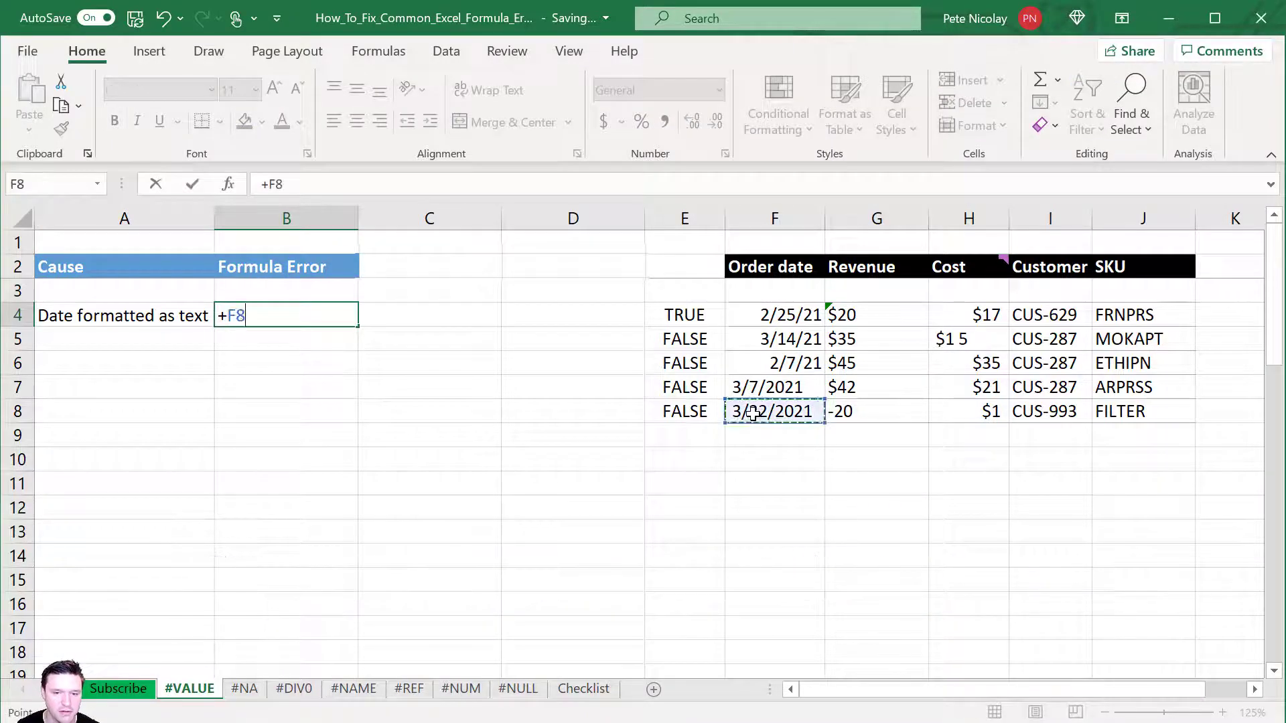
type("-")
left_click(768, 391)
key("Return")
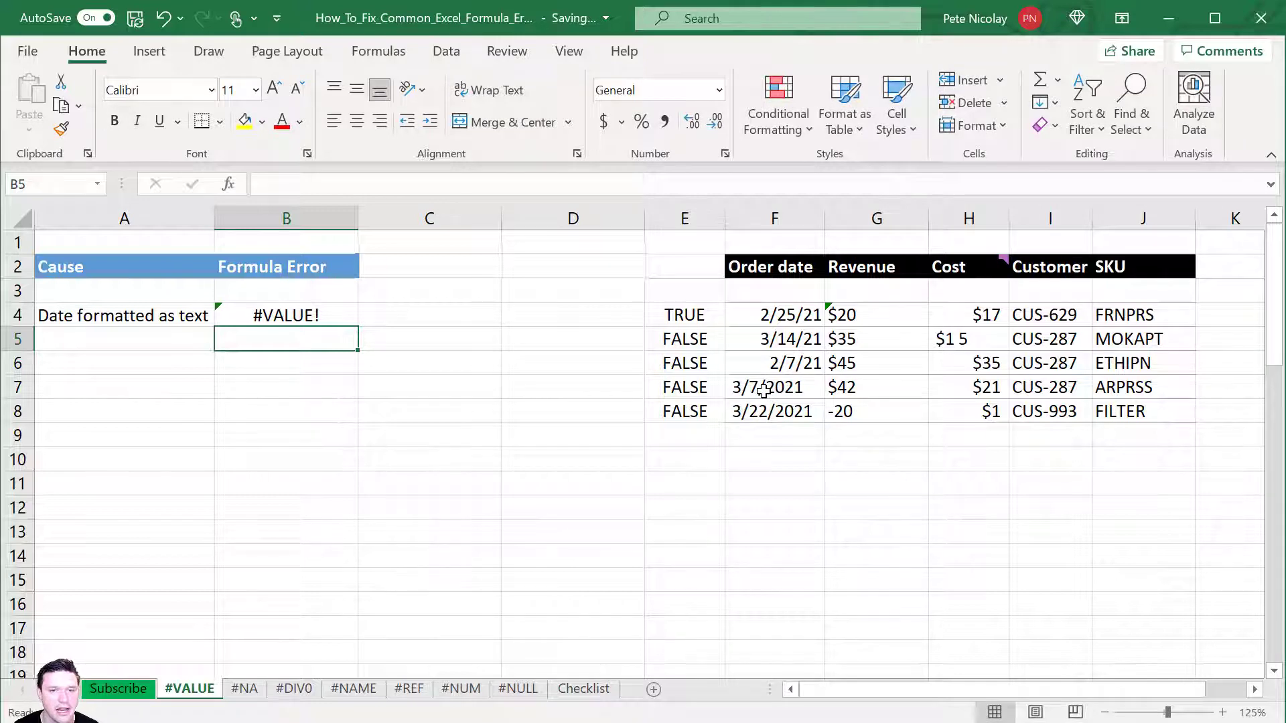
Inspect the order dates in F7 and F8, and copy both to F10:F11 below the table
left_click(767, 385)
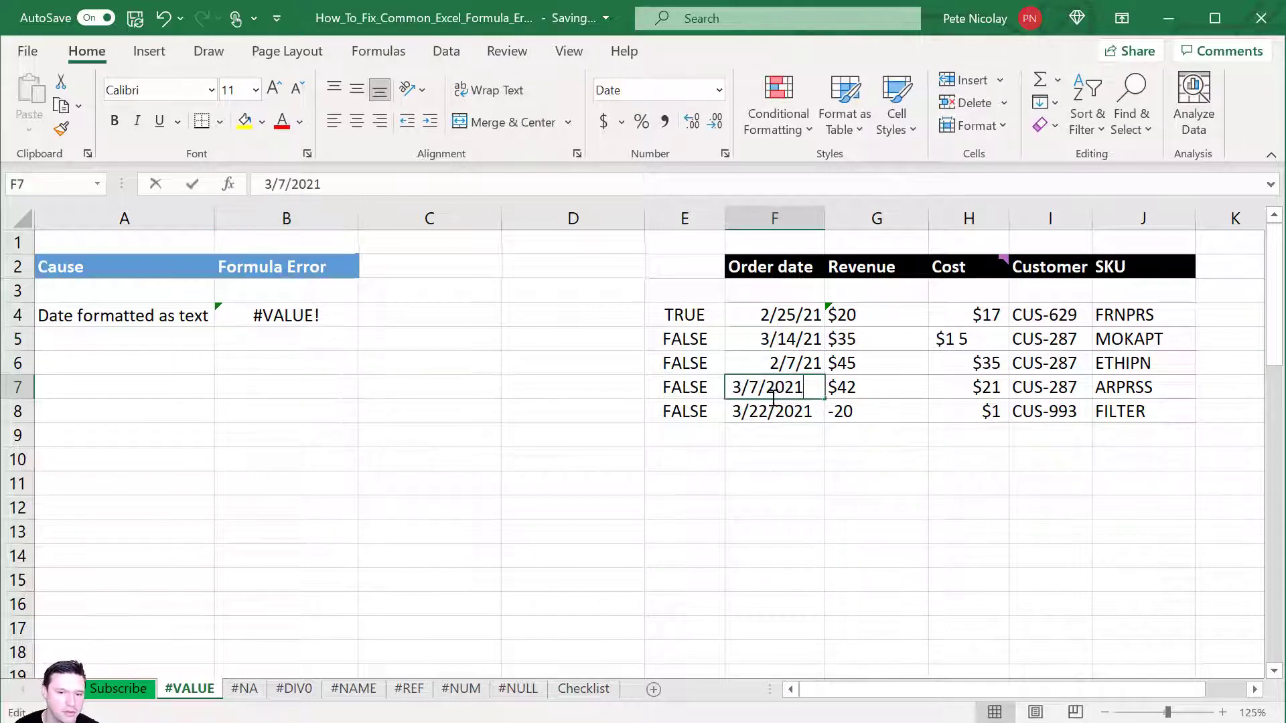
left_click(807, 410)
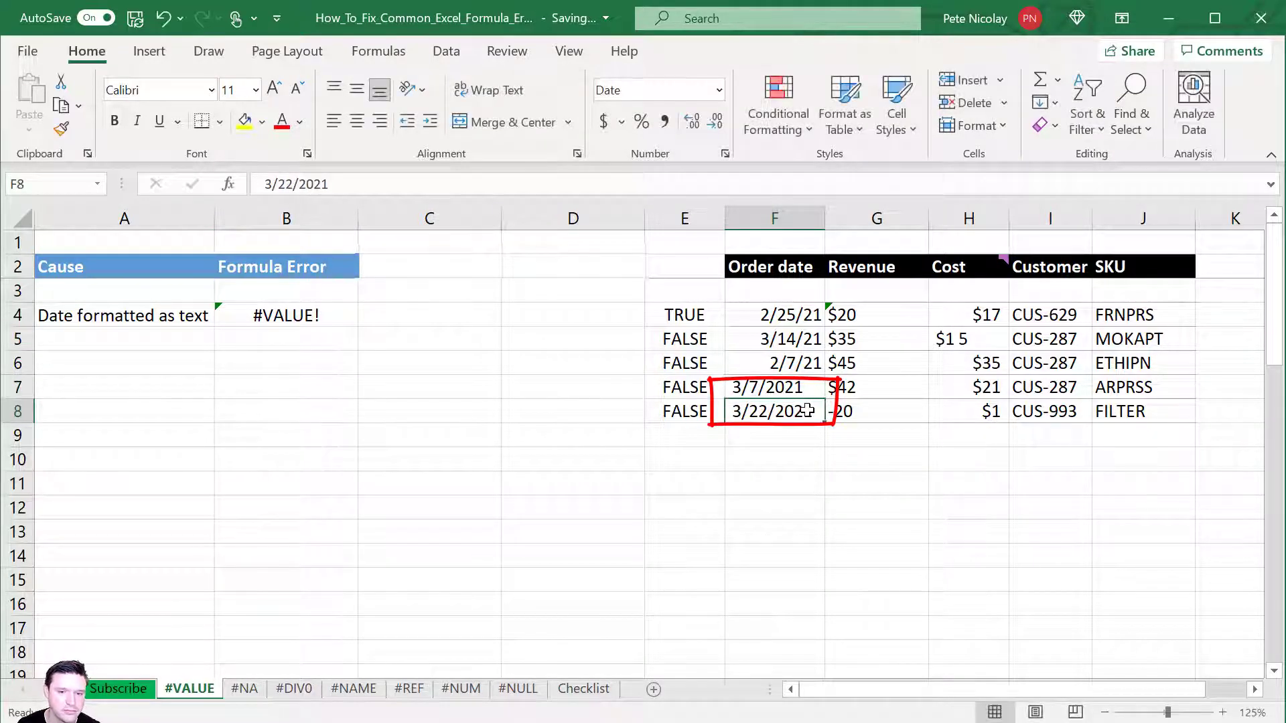
key("Up")
left_click(807, 411, "shift")
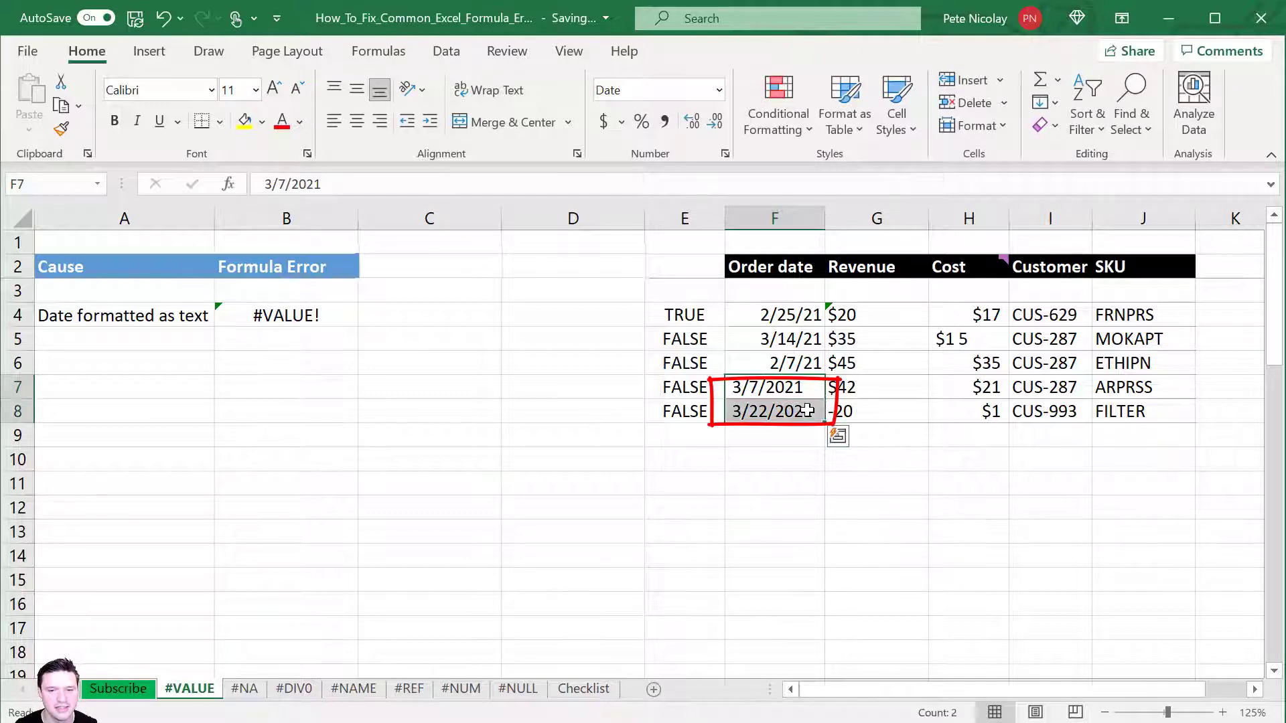
key("ctrl+c")
key("Down")
key("Down")
key("Down")
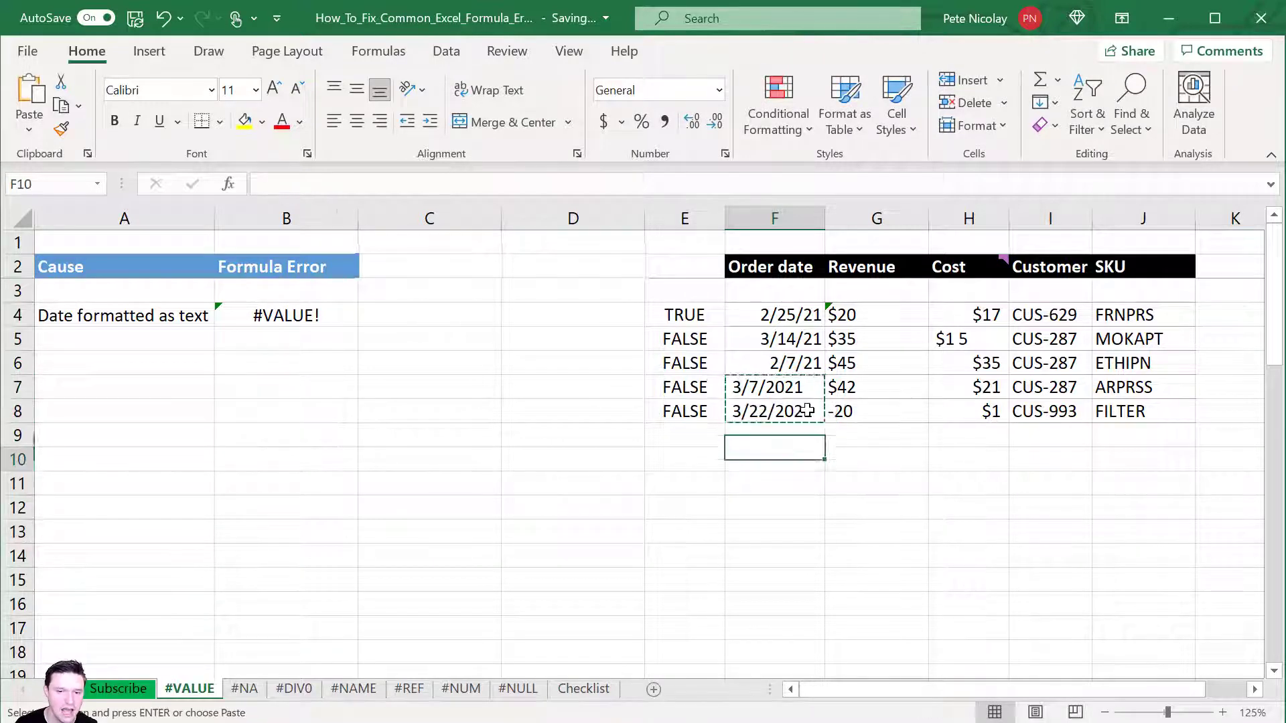
key("ctrl+v")
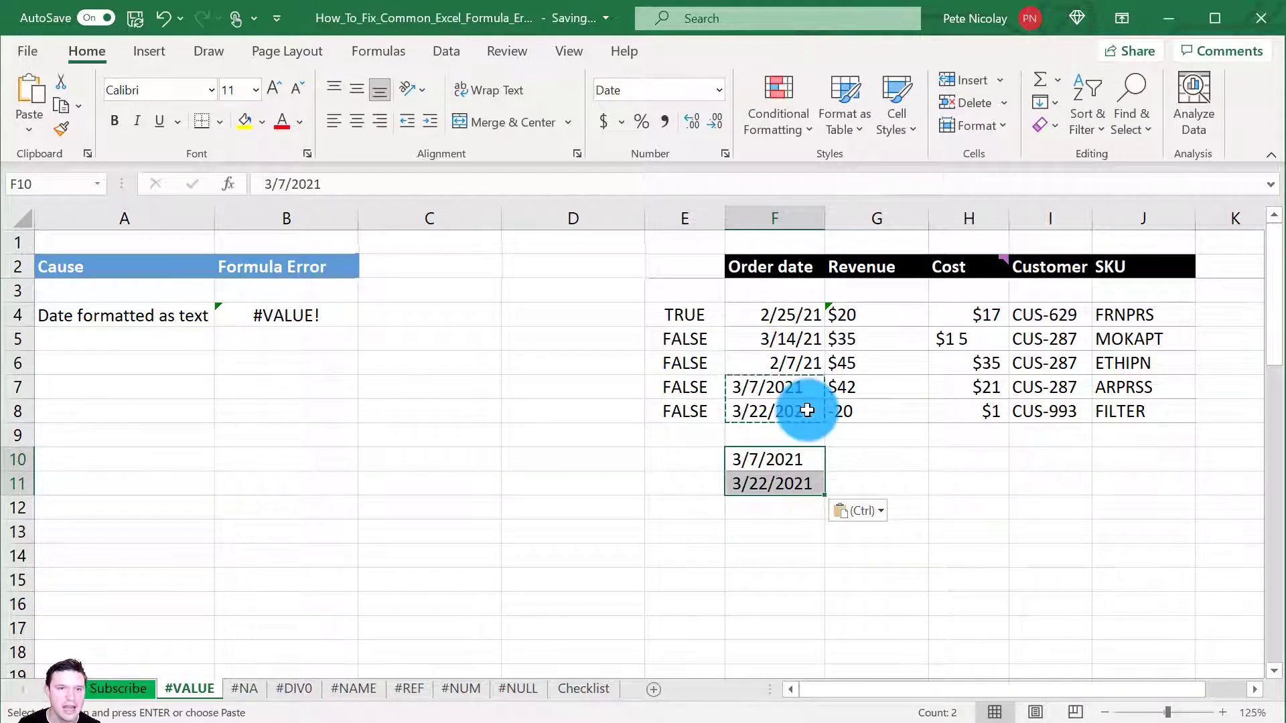
Convert F10:F11 with Text to Columns as Delimited, using only Space as delimiter and treating consecutive delimiters as one
left_click(446, 51)
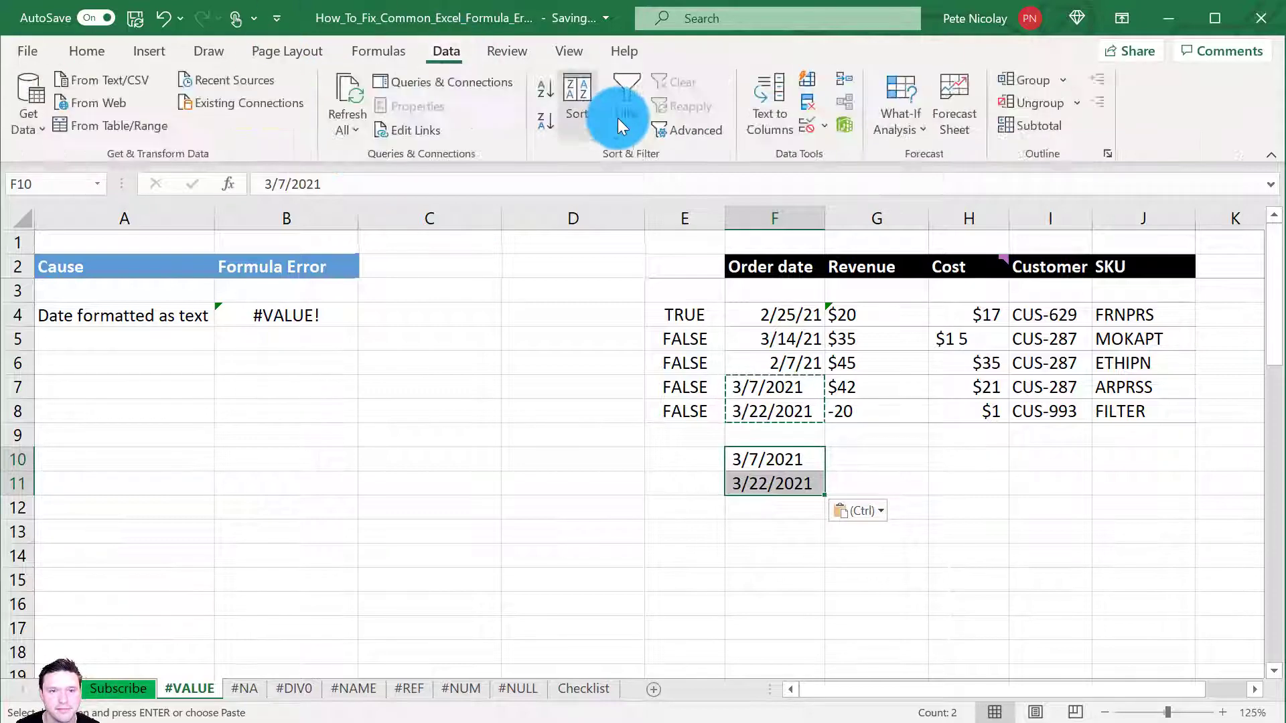
left_click(775, 122)
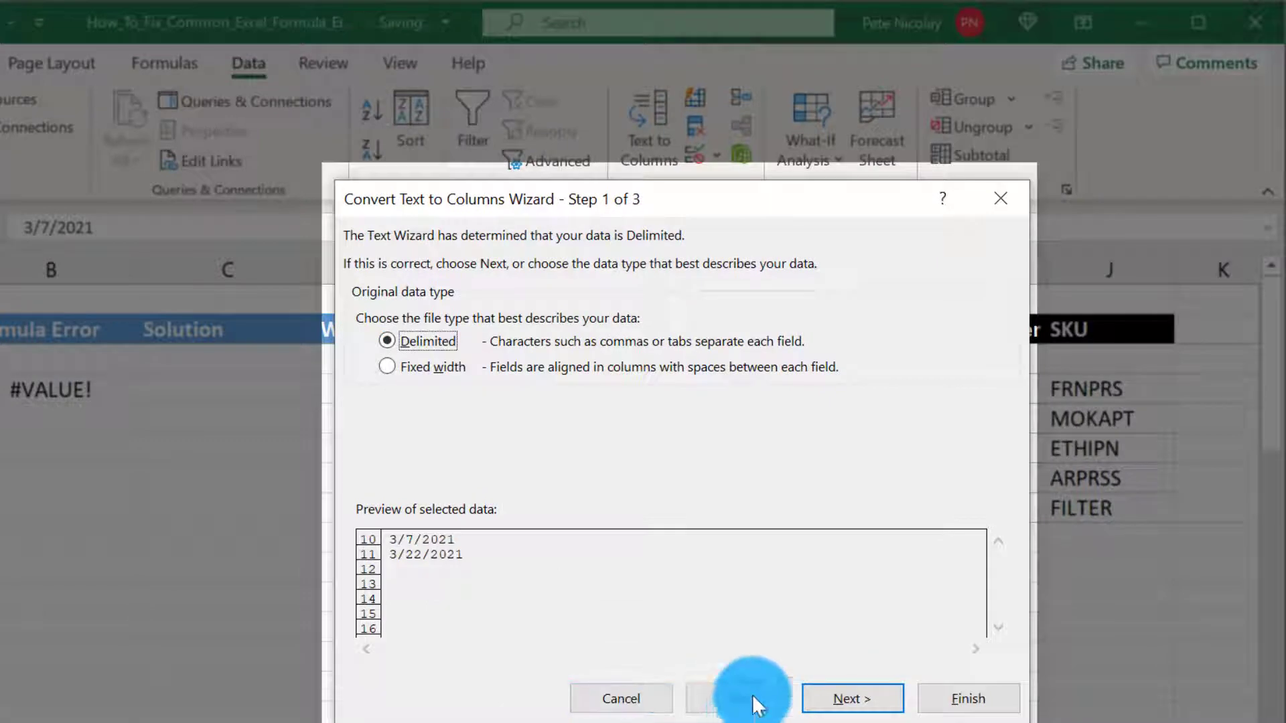
left_click(819, 697)
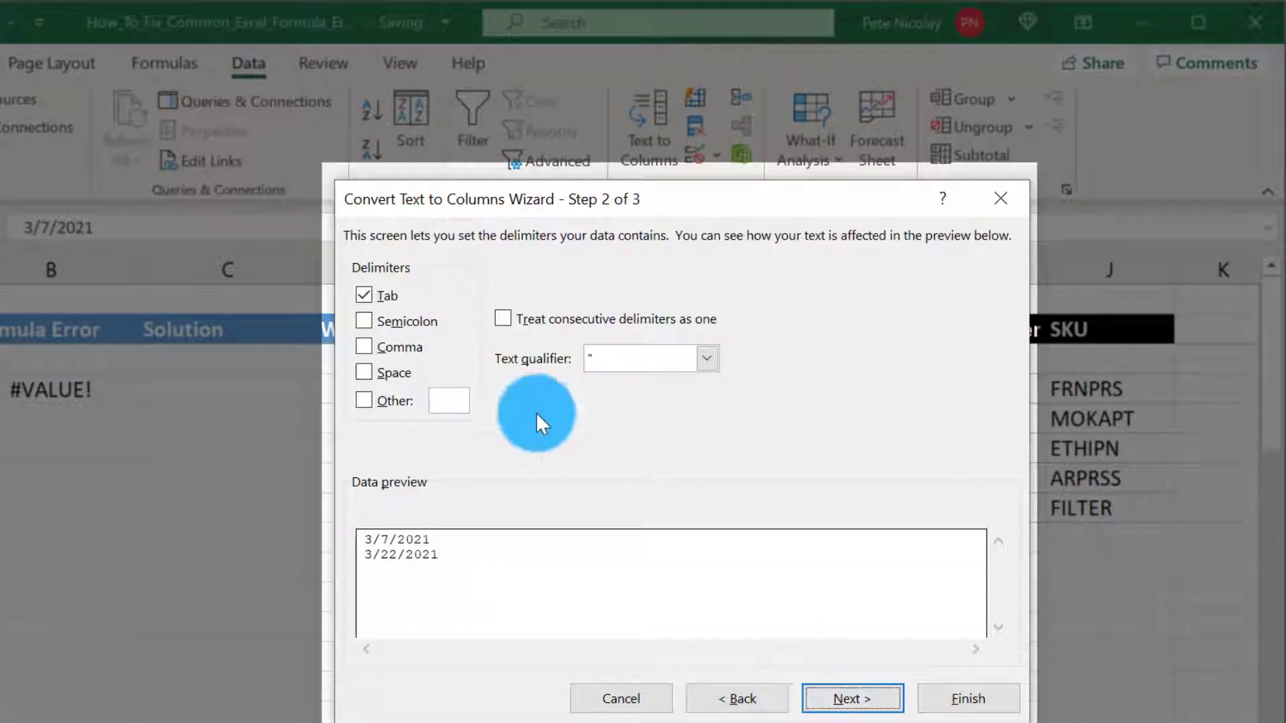
left_click(364, 371)
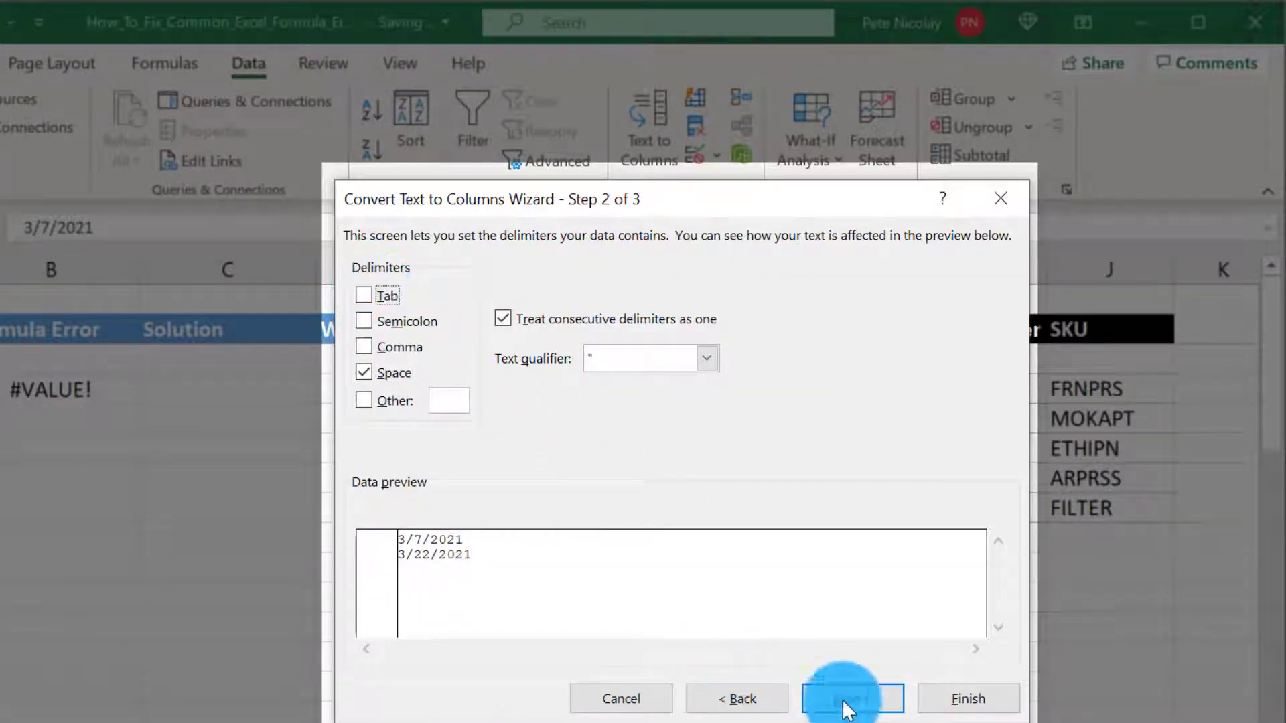
left_click(951, 696)
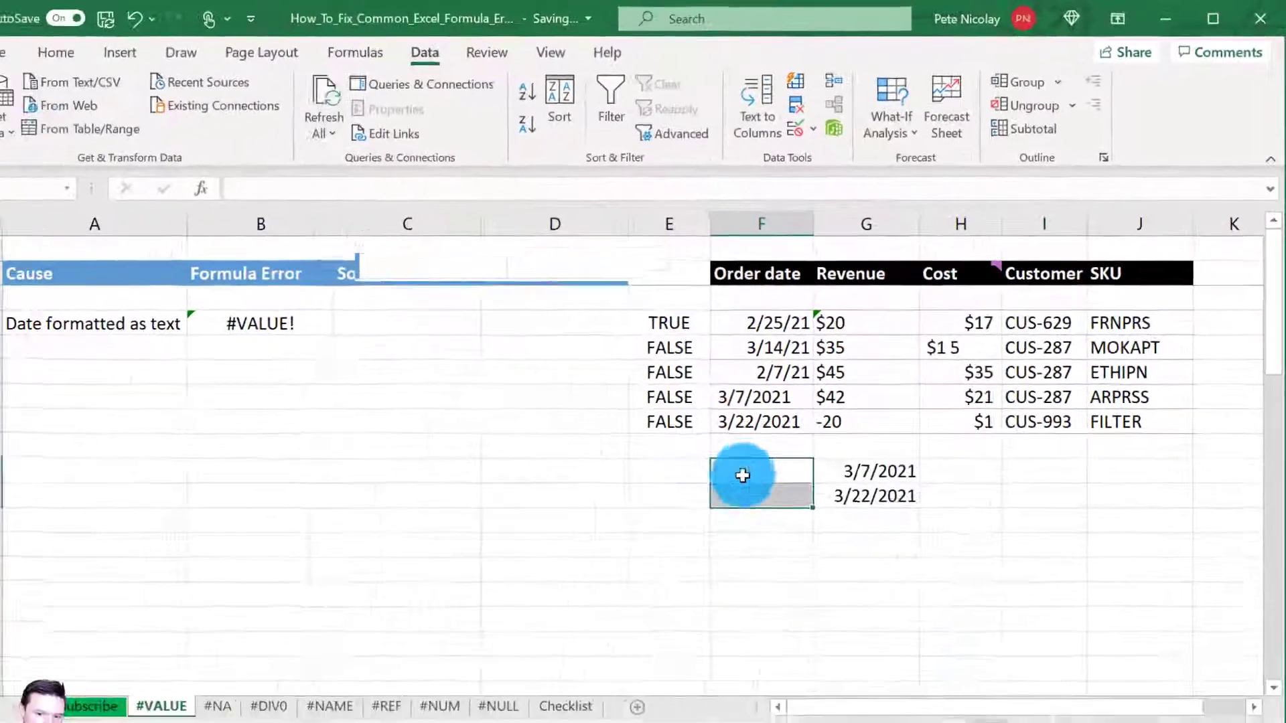
Copy the converted dates in G10:G11 over the text dates in F7:F8 of the Order date column
left_click_drag(864, 472, 864, 497)
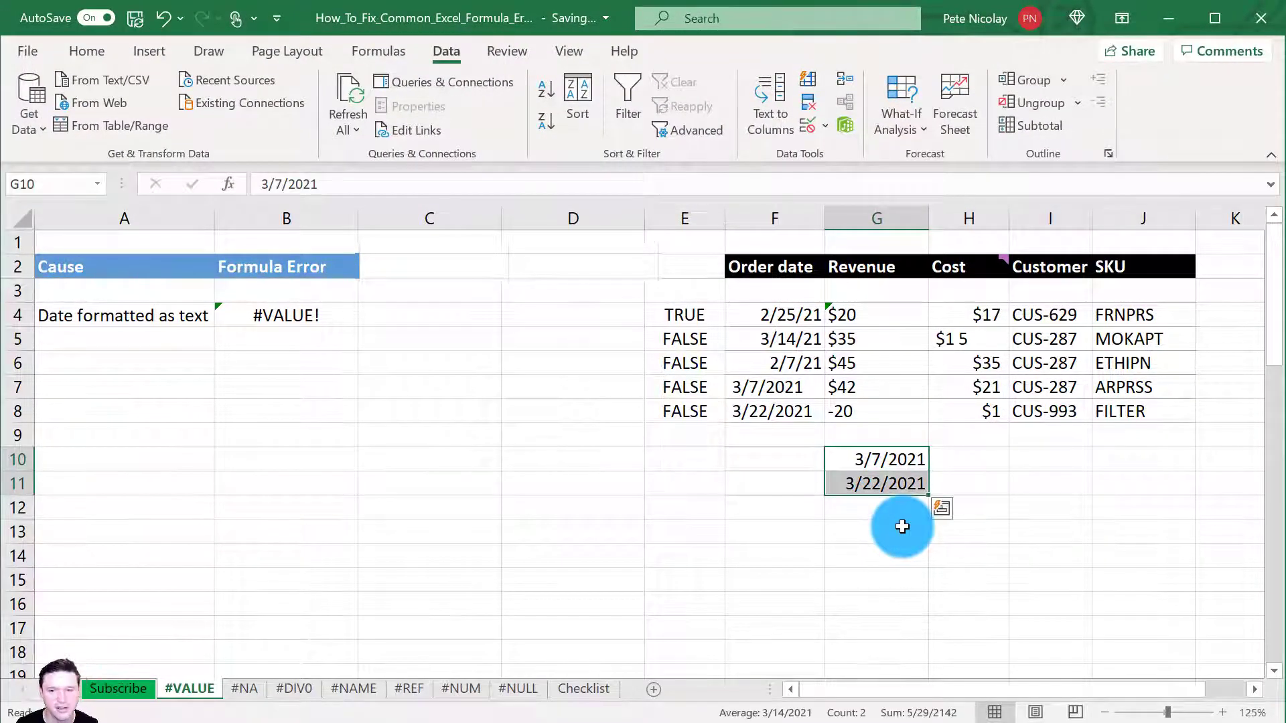
key("ctrl+c")
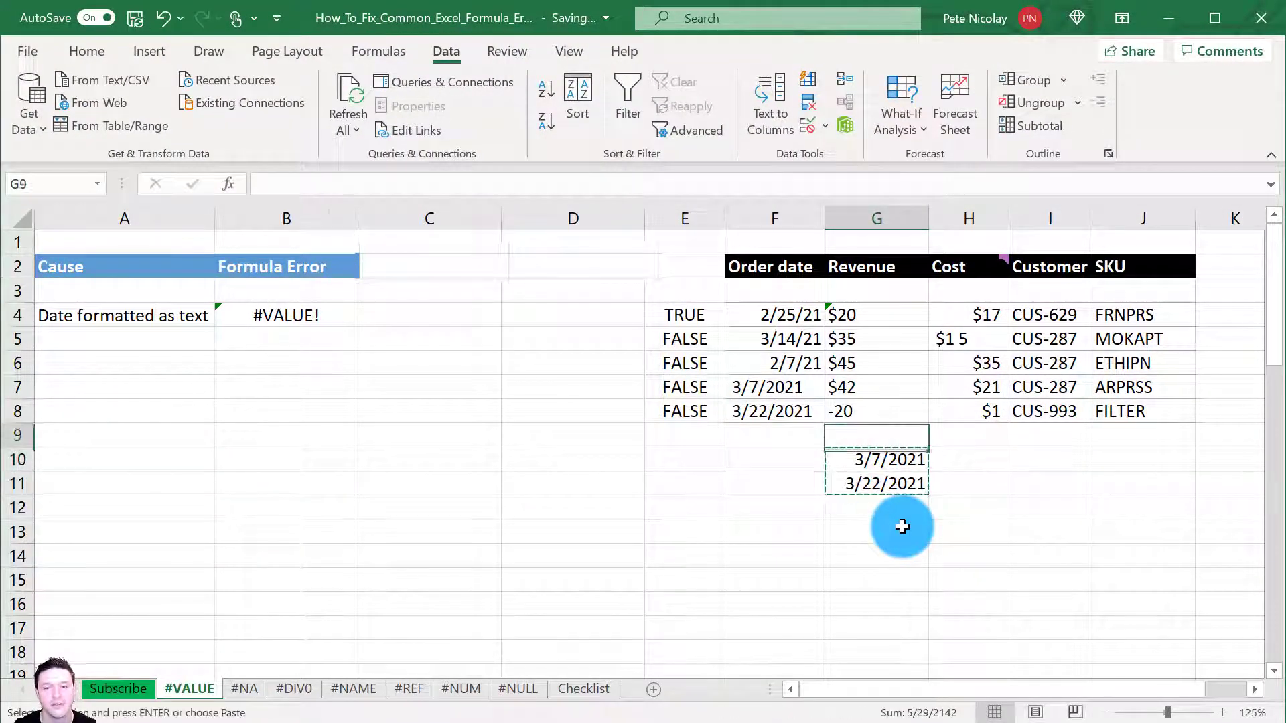
key("Left")
key("Up")
key("Up")
key("Up")
key("Up")
key("Down")
key("ctrl+v")
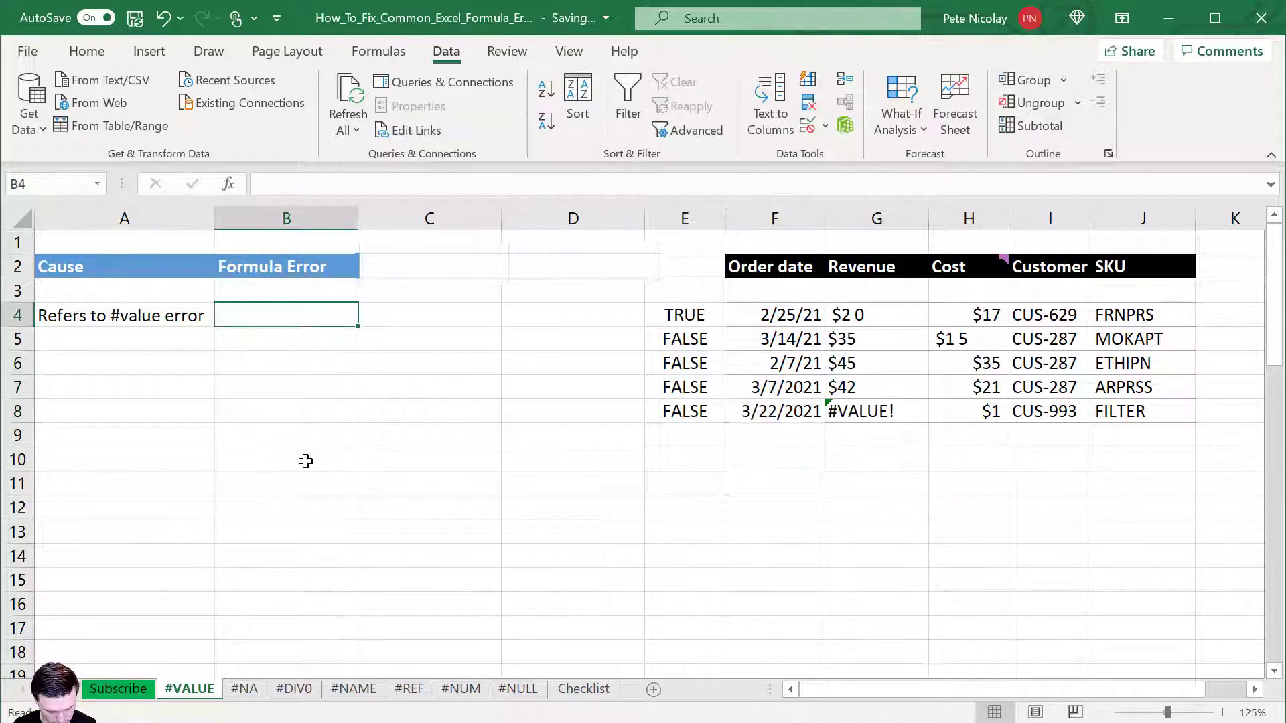
Enter a SUM formula in cell B4 that totals the Revenue range G4:G8
type("+SUM(")
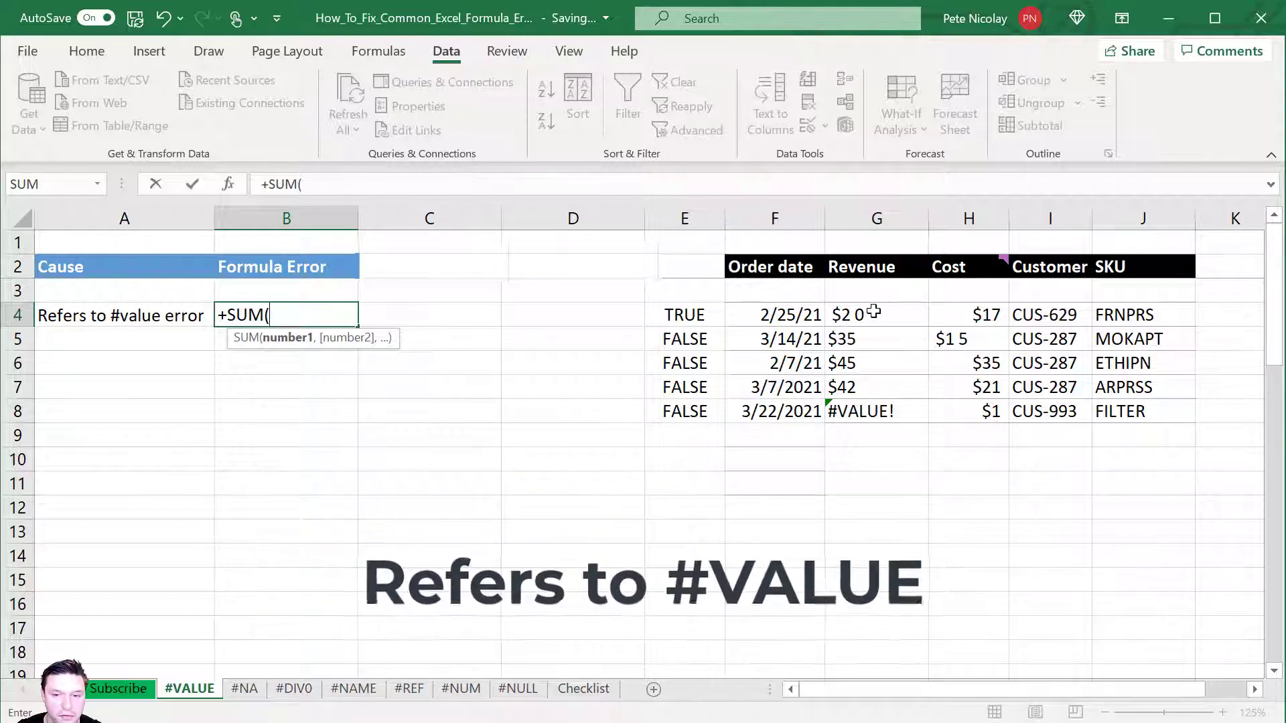
left_click_drag(858, 315, 832, 410)
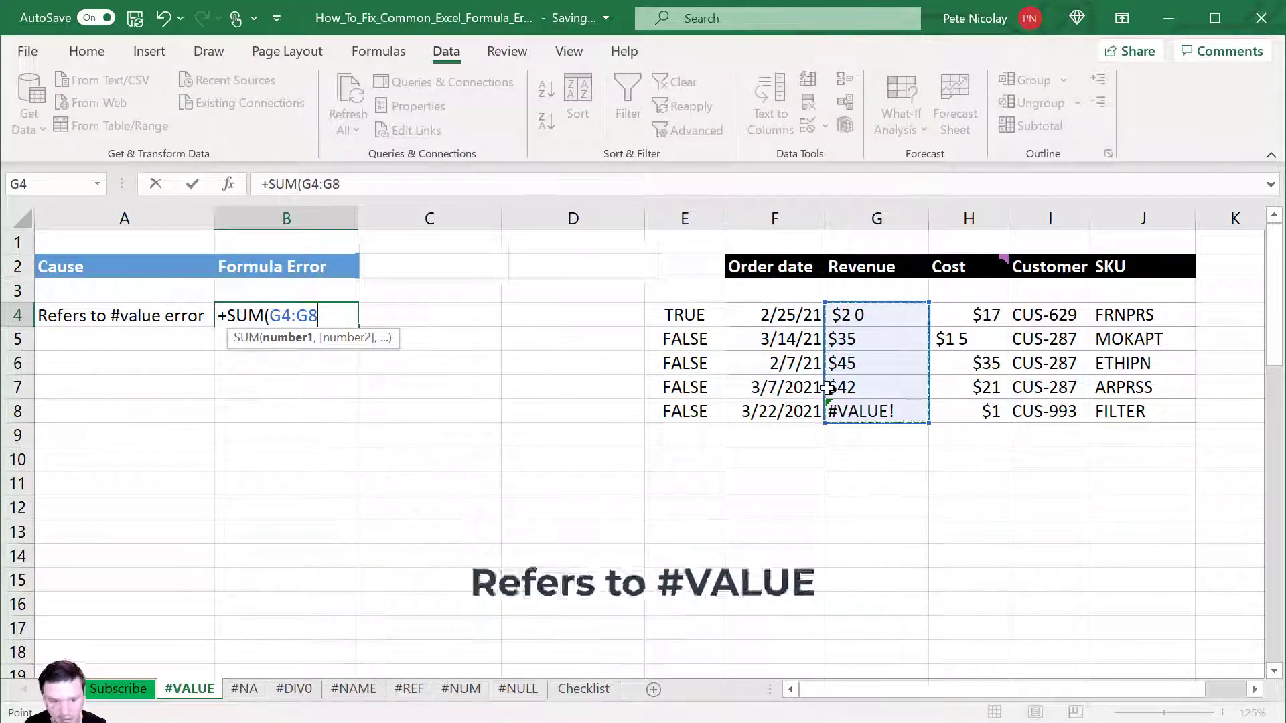
key("Return")
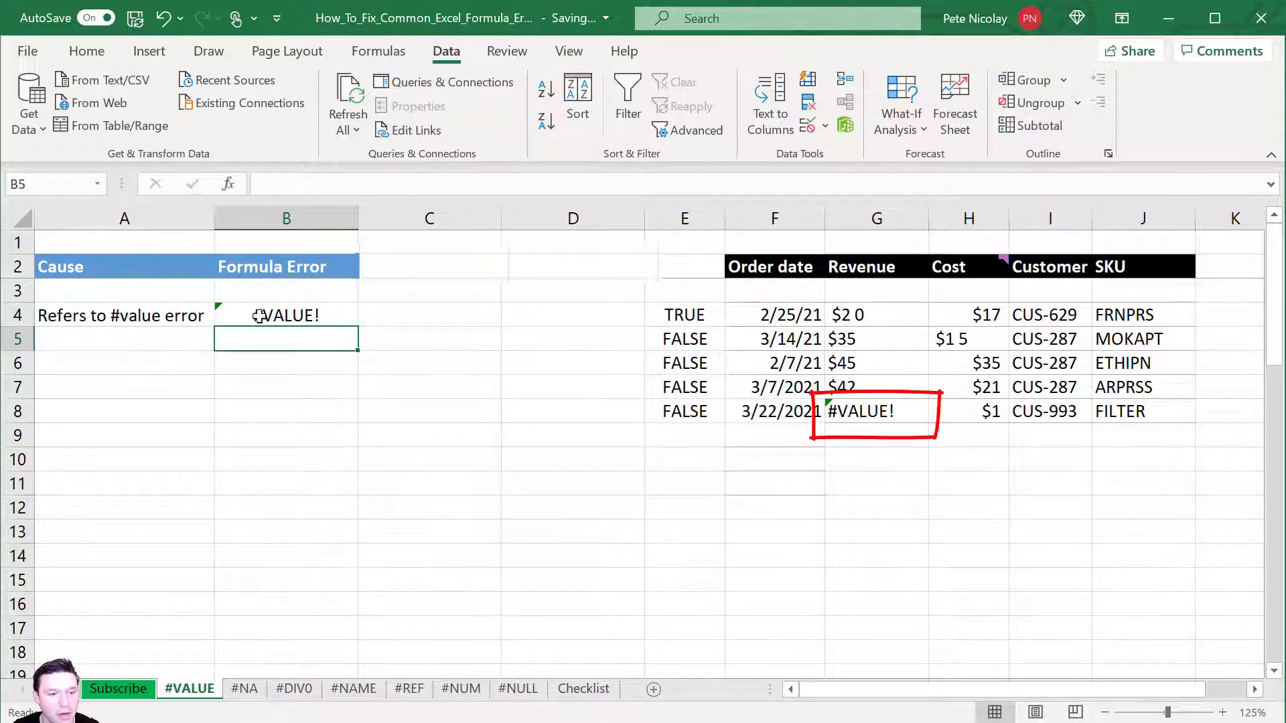
Clear the error formula in Revenue cell G8, and undo the deletion
left_click(837, 411)
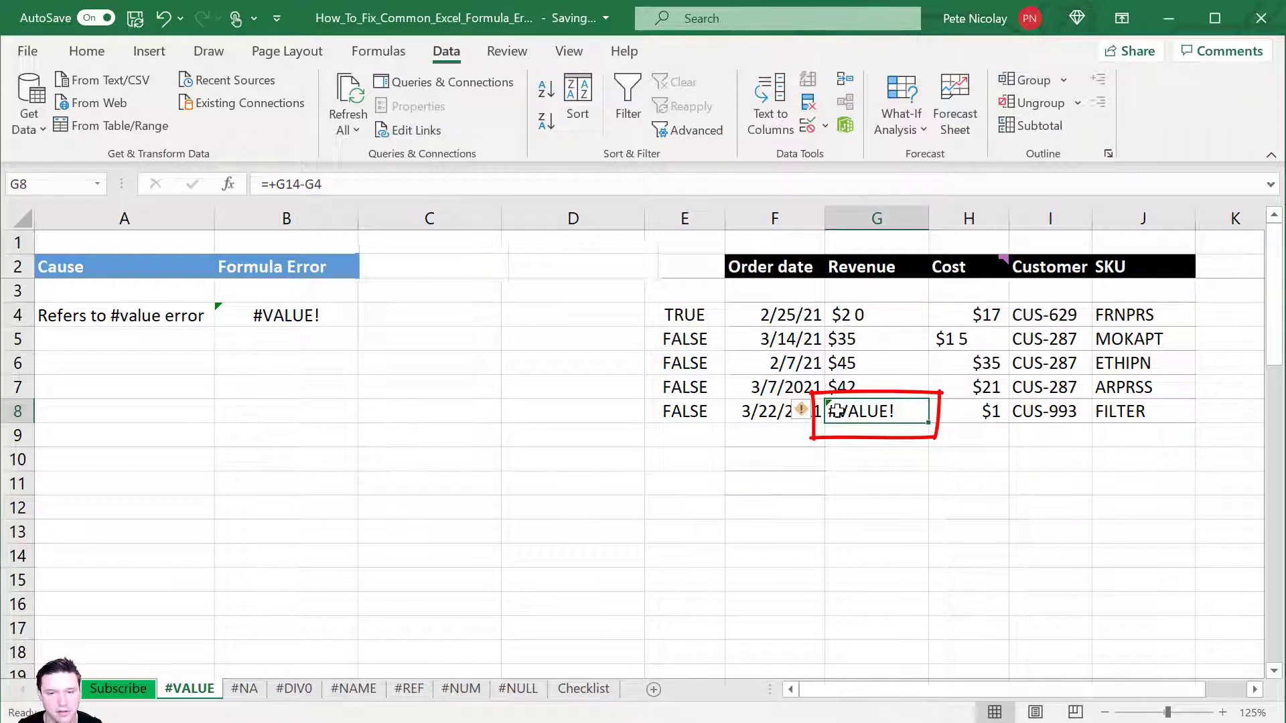
key("Delete")
key("ctrl+z")
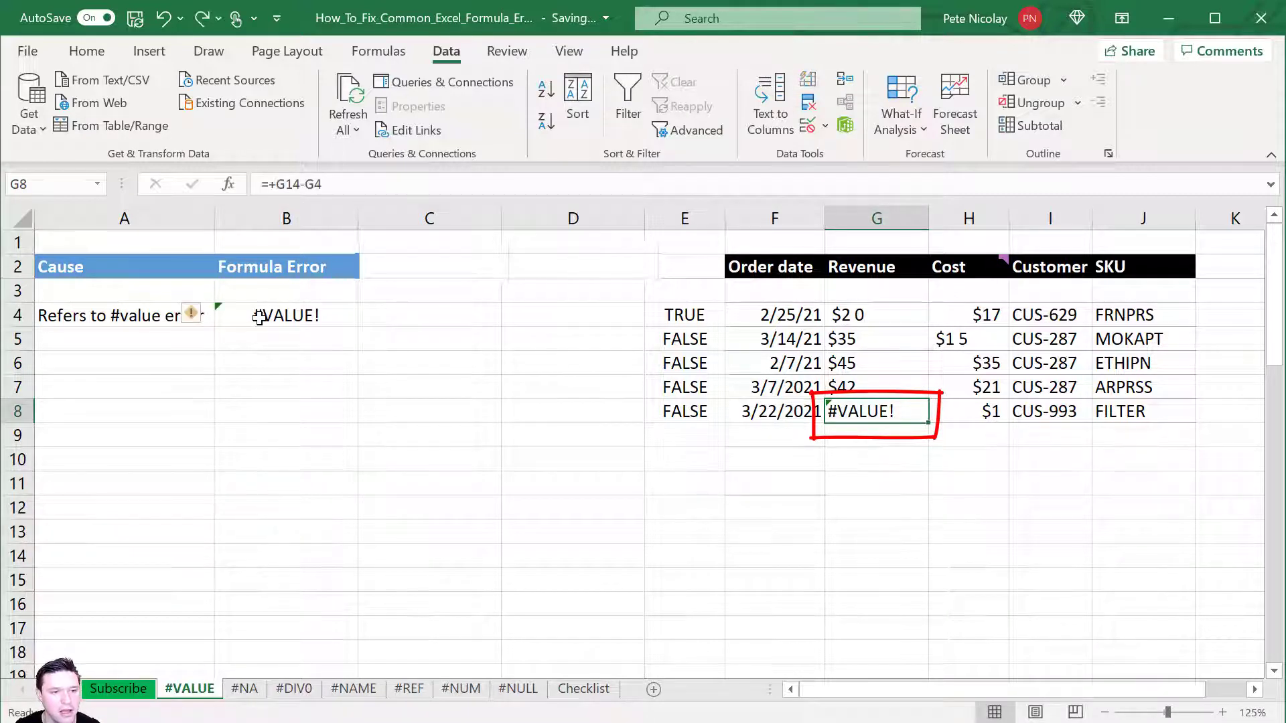
Start a replacement formula in B4 with +SUM(IF(ISERROR( that tests the Revenue range G4:G8 for errors
left_click(259, 318)
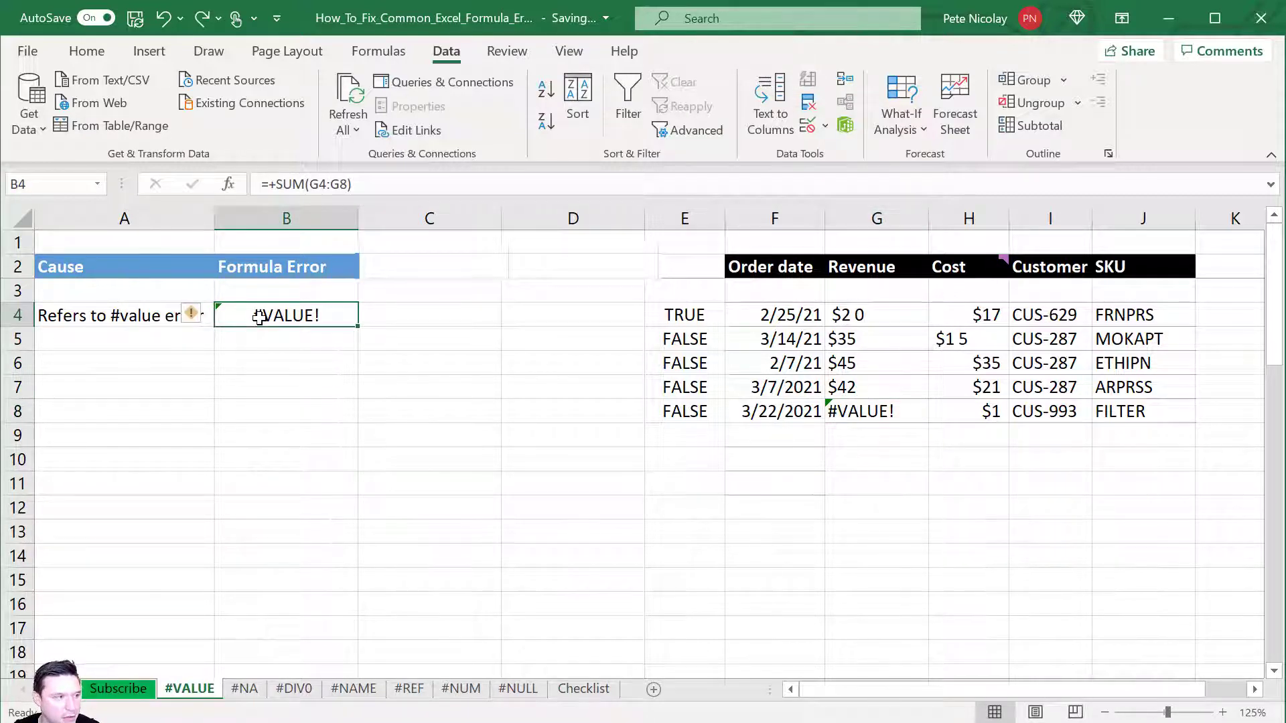
type("+SUM(")
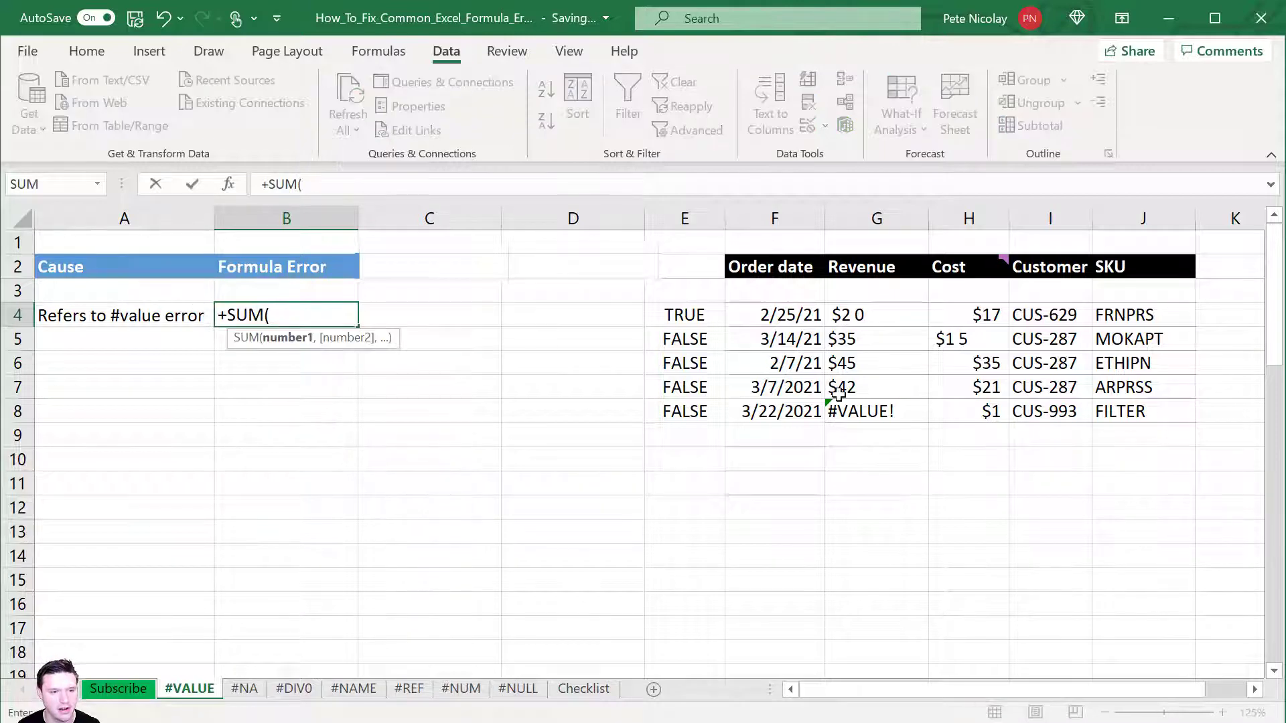
type("IF")
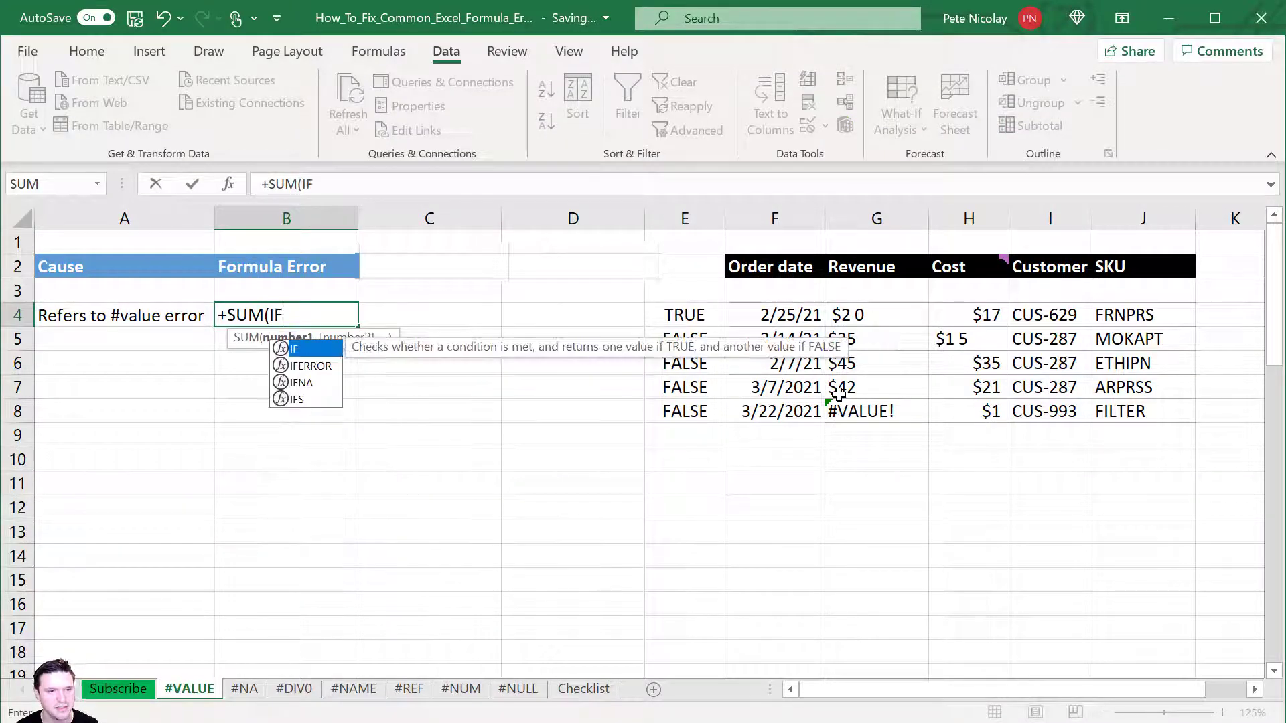
type("(IS")
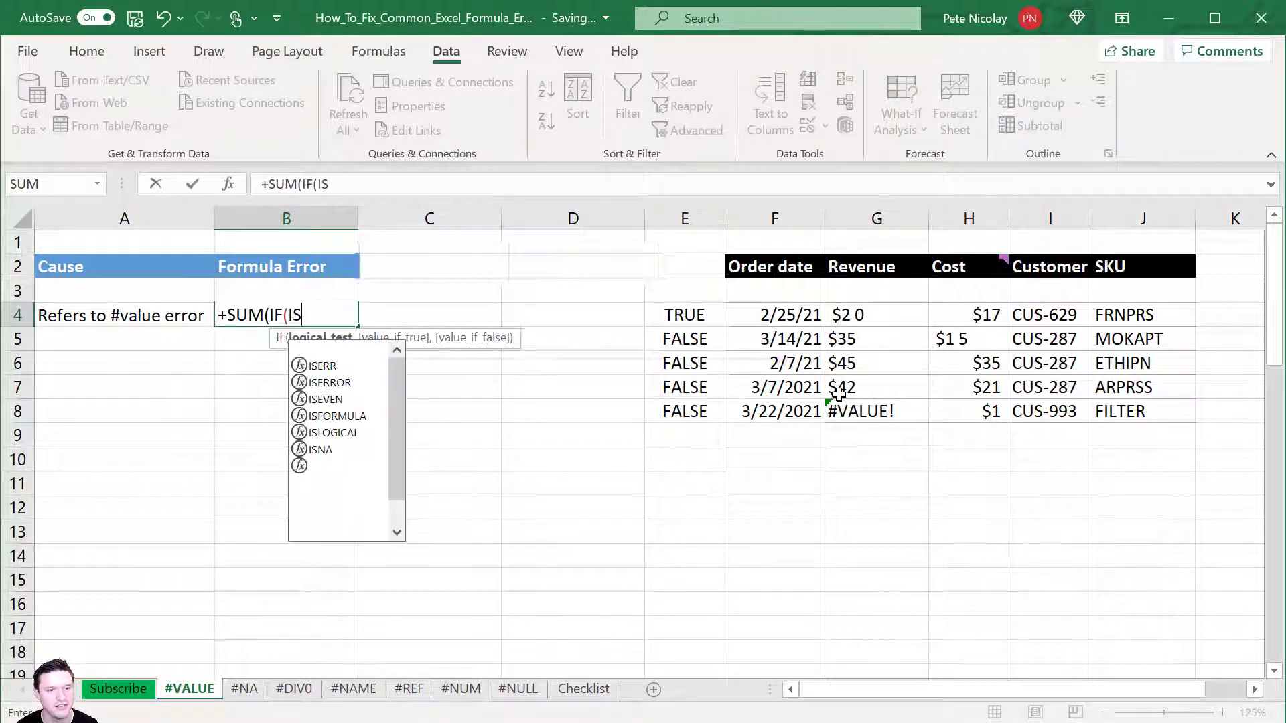
type("ERROR(")
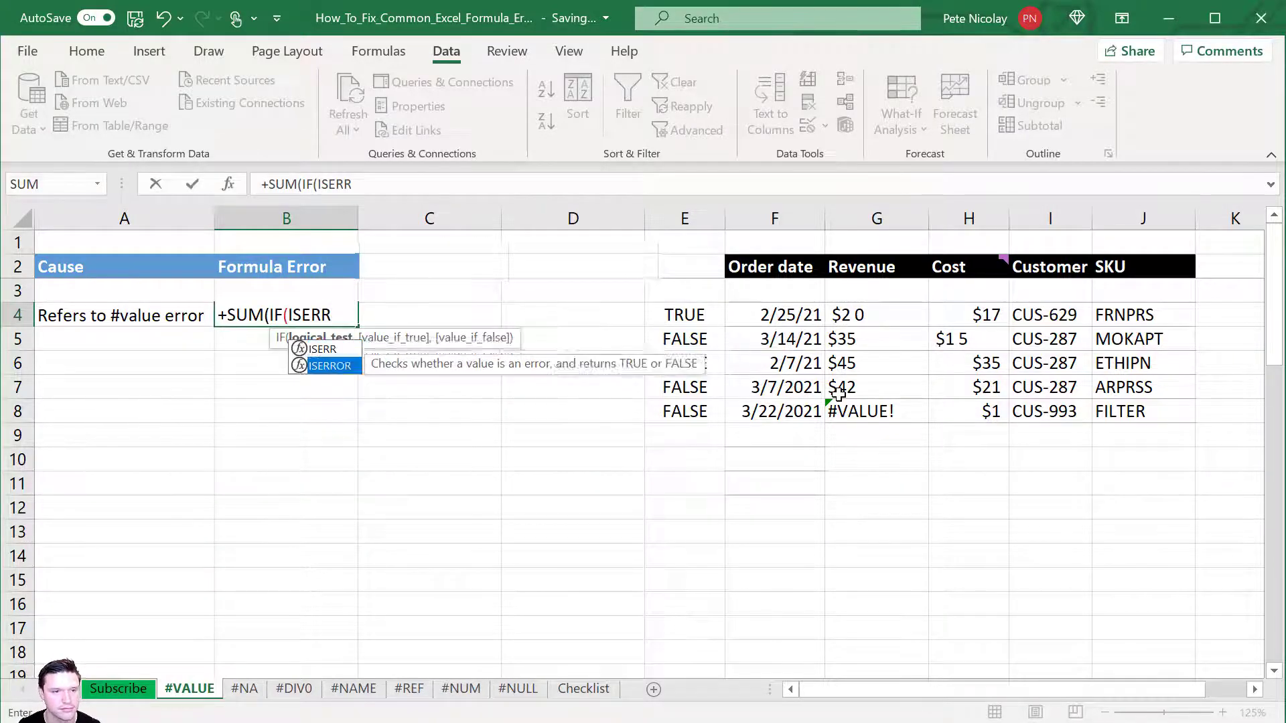
key("Right")
key("Right")
key("Right")
key("Right")
key("Right")
key("Right")
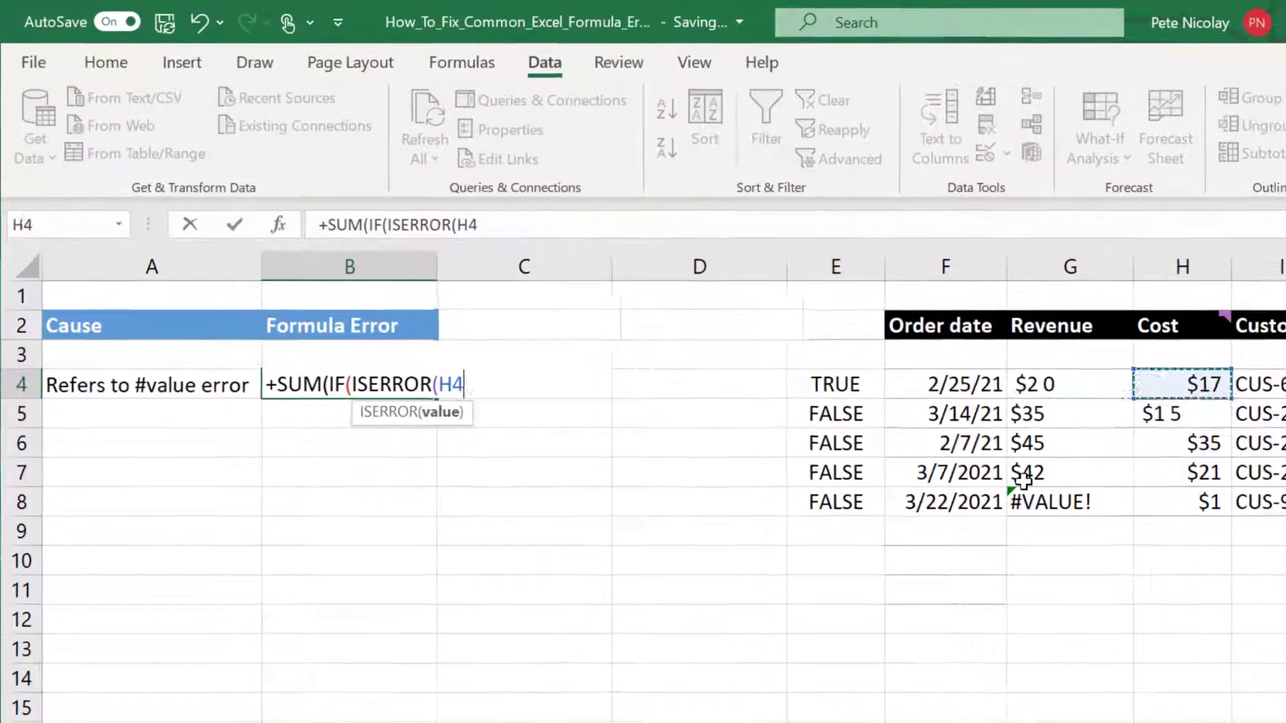
key("shift+Down")
key("shift+Down")
key("shift+Down")
key("shift+Down")
key("Left")
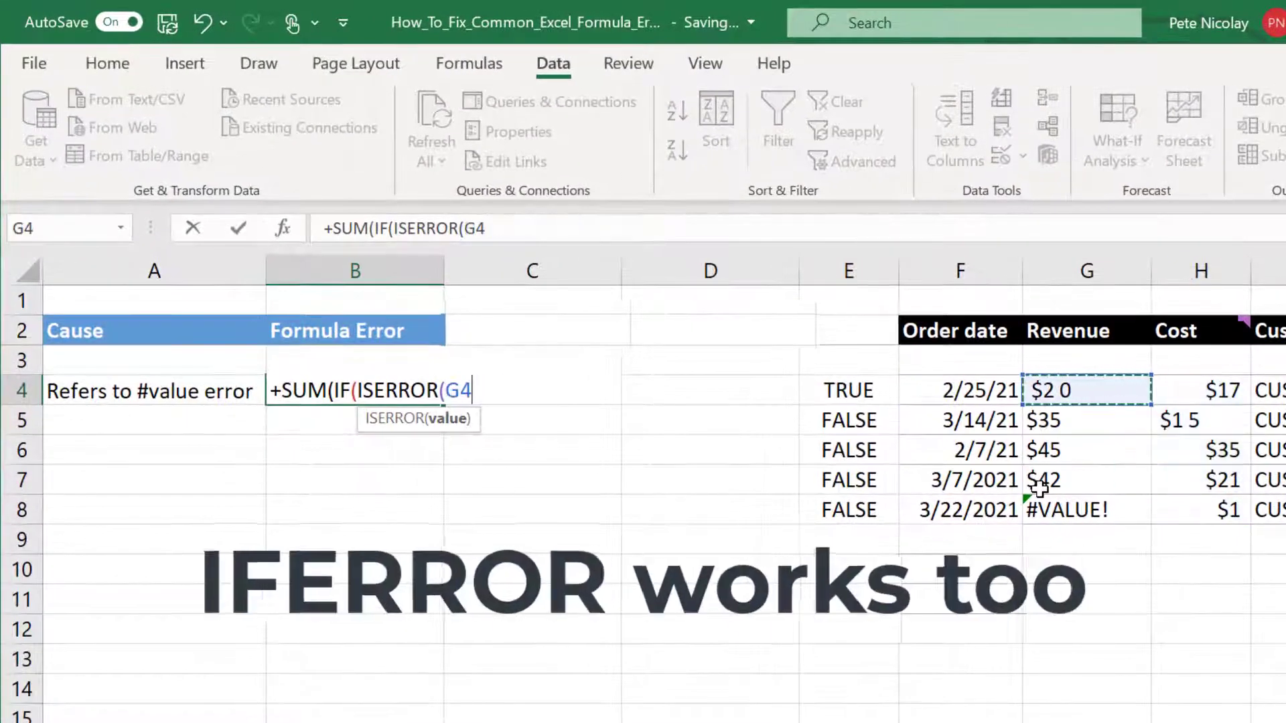
key("shift+Down")
key("shift+Down")
key("shift+Down")
key("shift+Down")
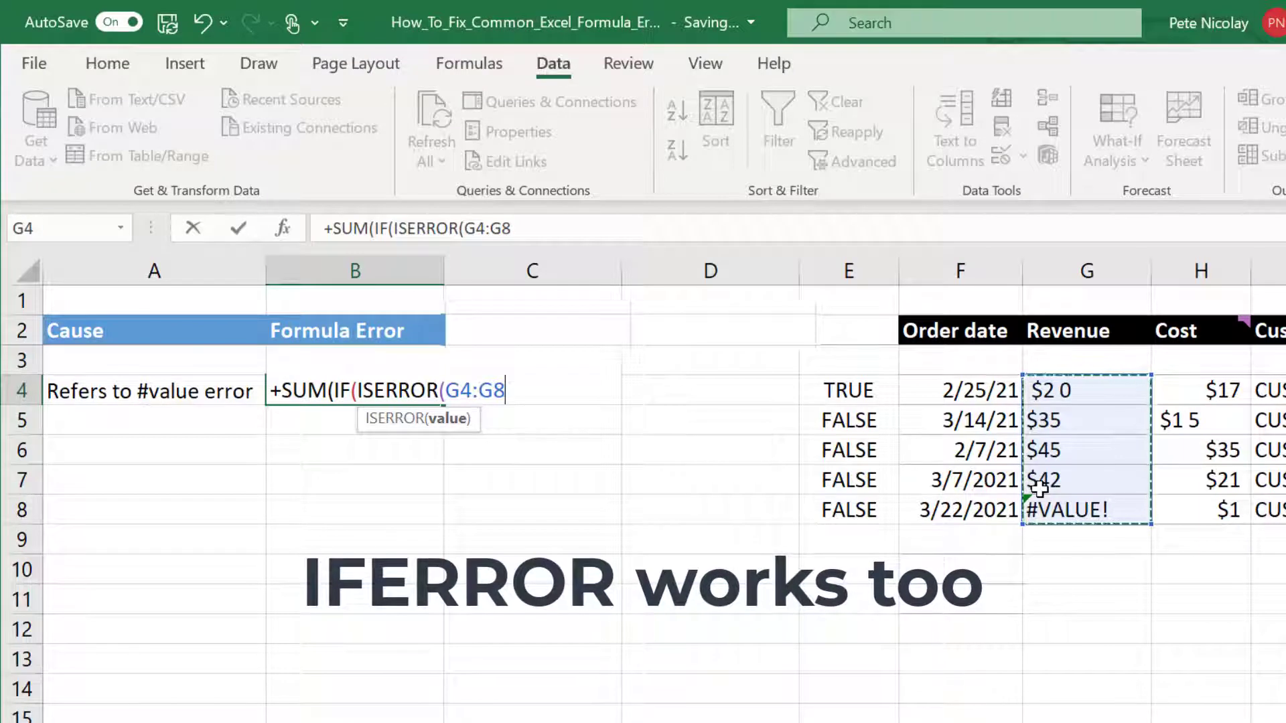
Complete the B4 formula with "" for error cells and G4:G8 otherwise, accepting the suggested closing-parenthesis correction
type("),\"\",")
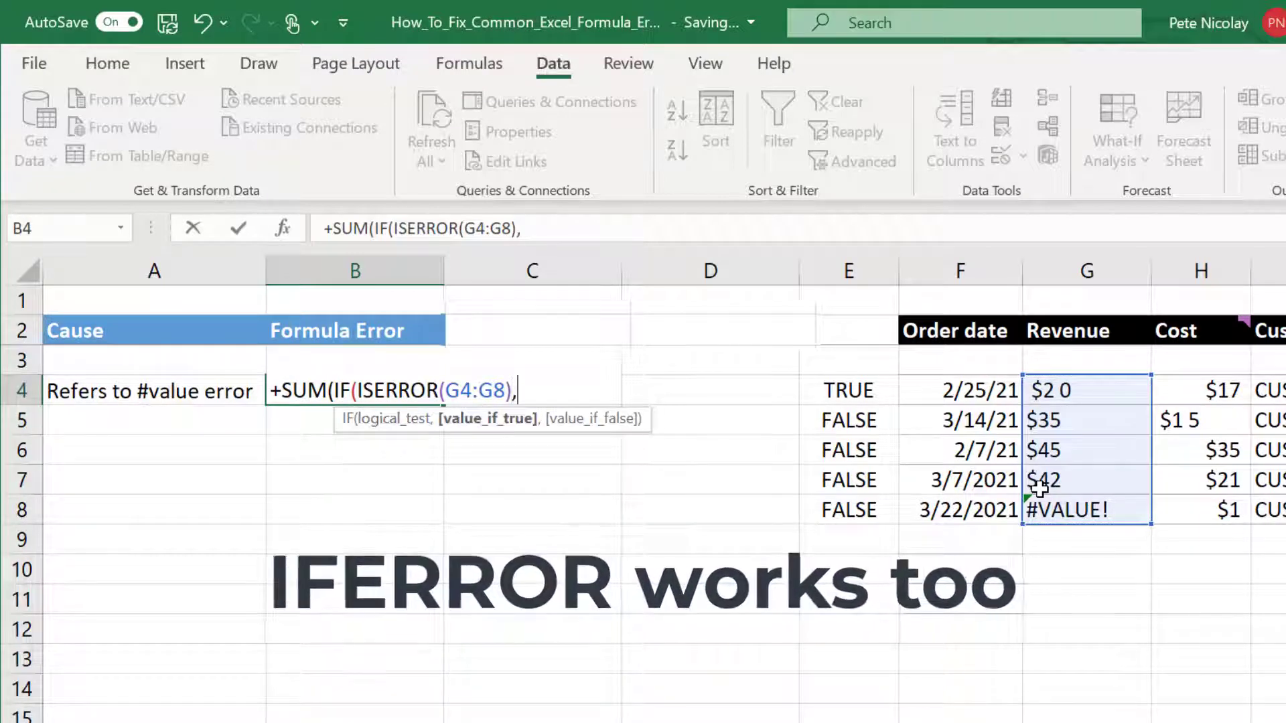
key("Right")
key("Right")
key("Right")
key("Right")
key("Right")
key("Right")
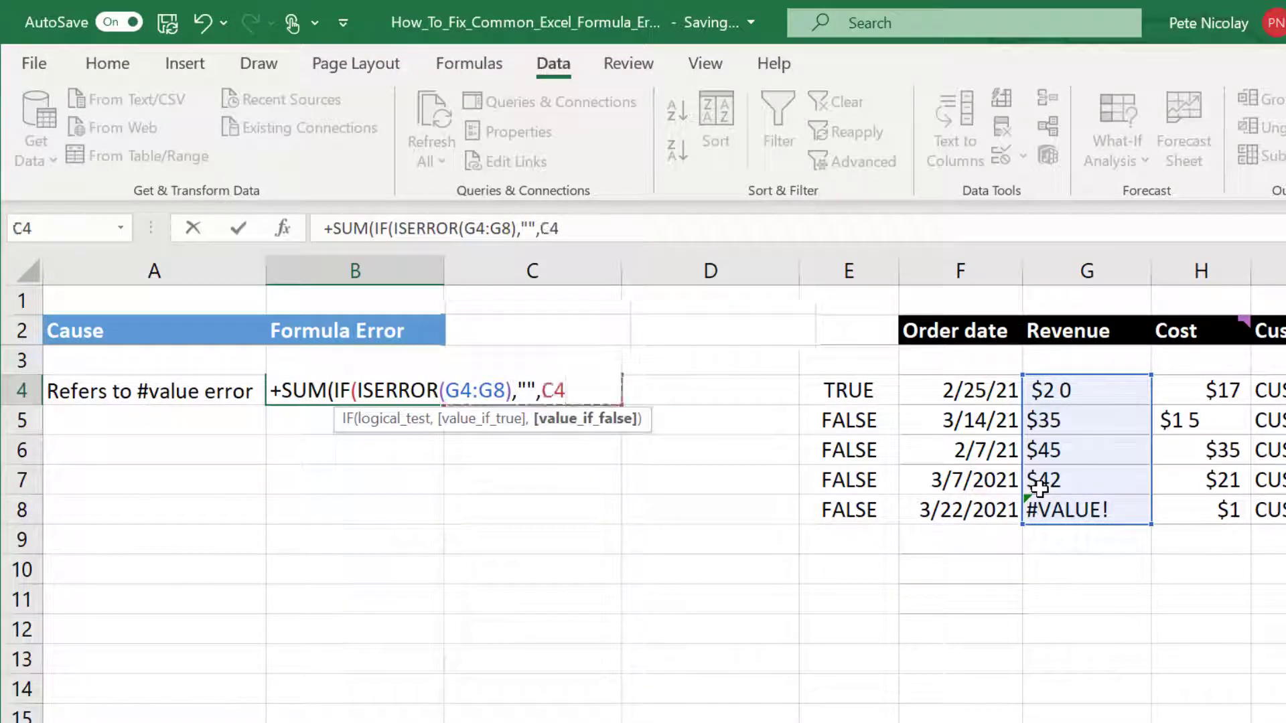
key("Left")
key("shift+Down")
key("shift+Down")
key("shift+Down")
key("shift+Down")
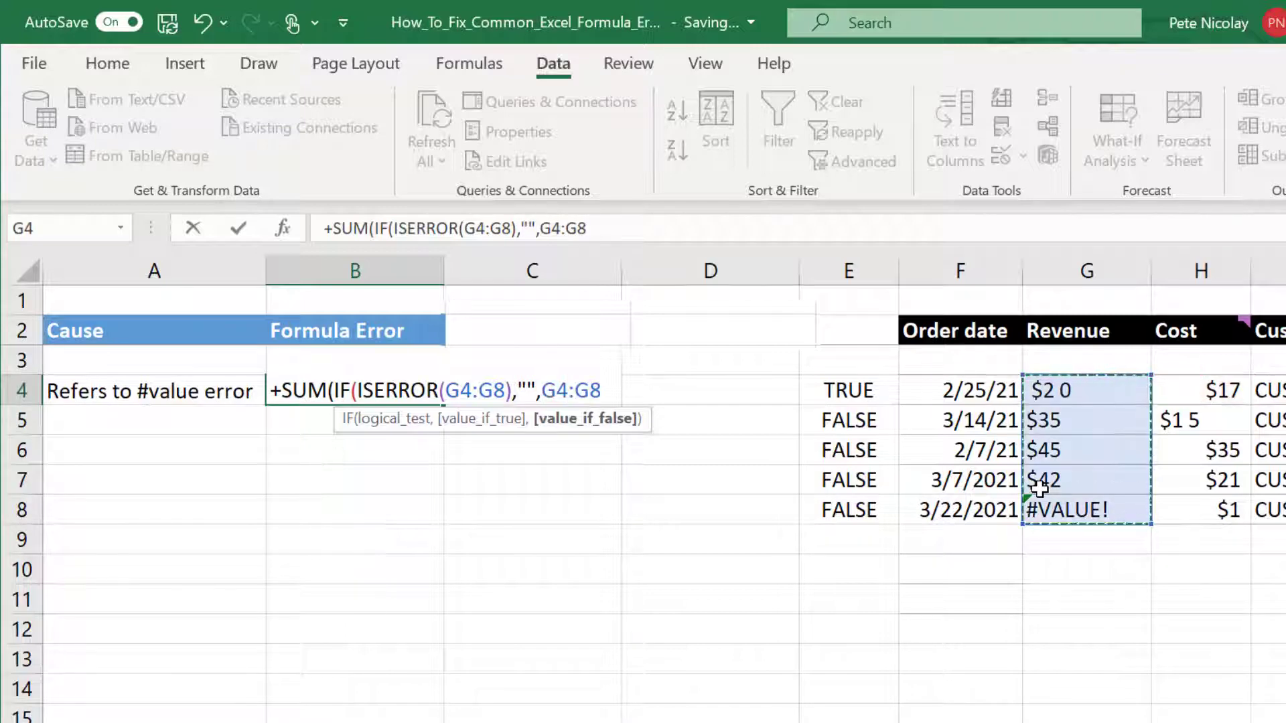
type(")")
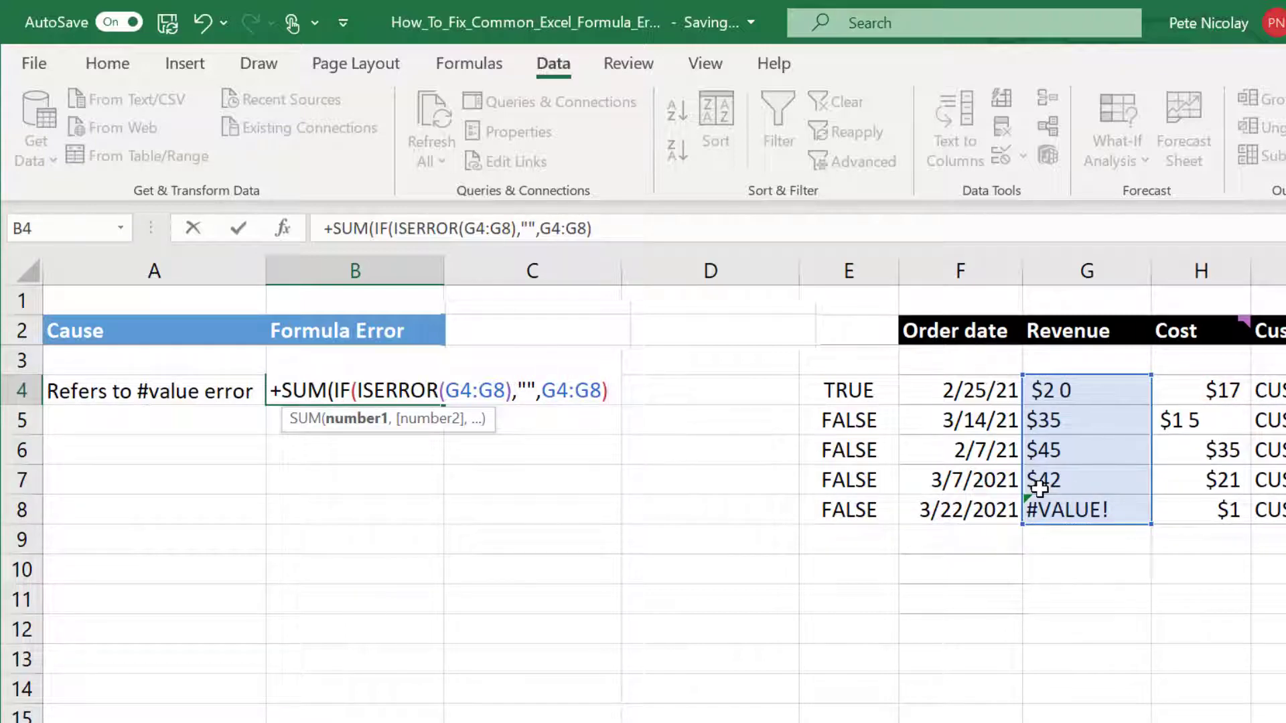
key("Return")
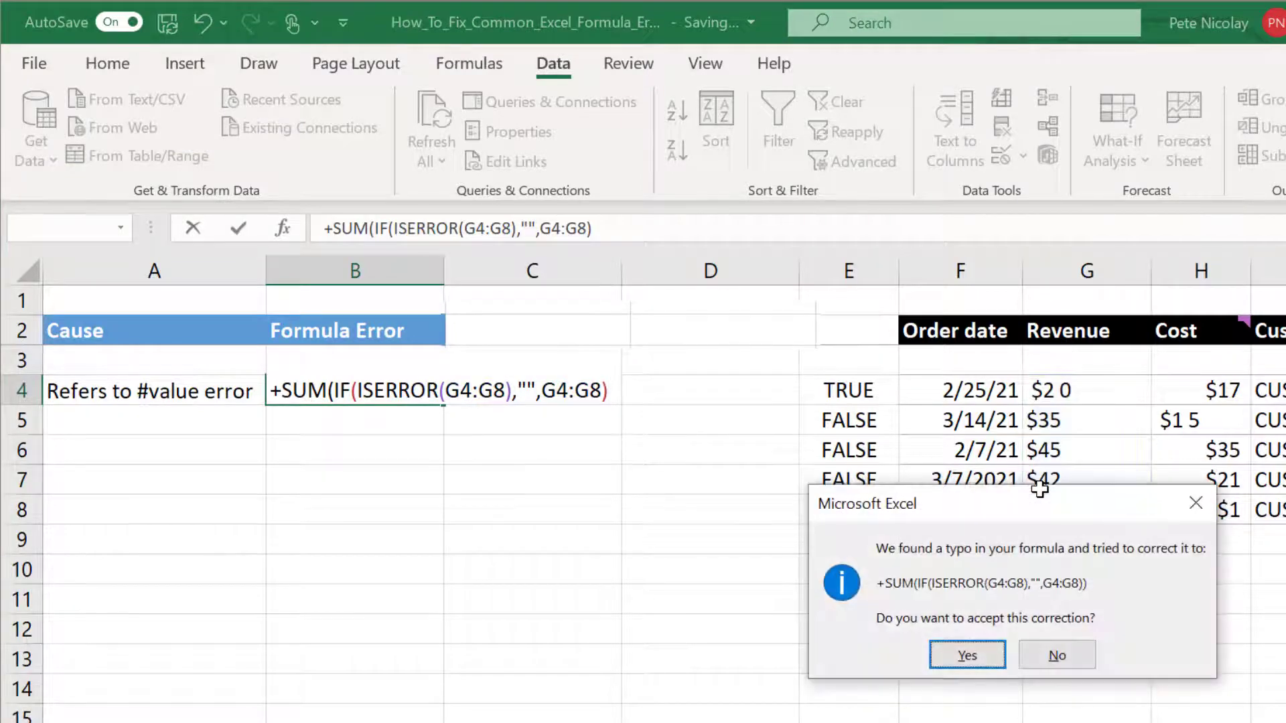
key("Return")
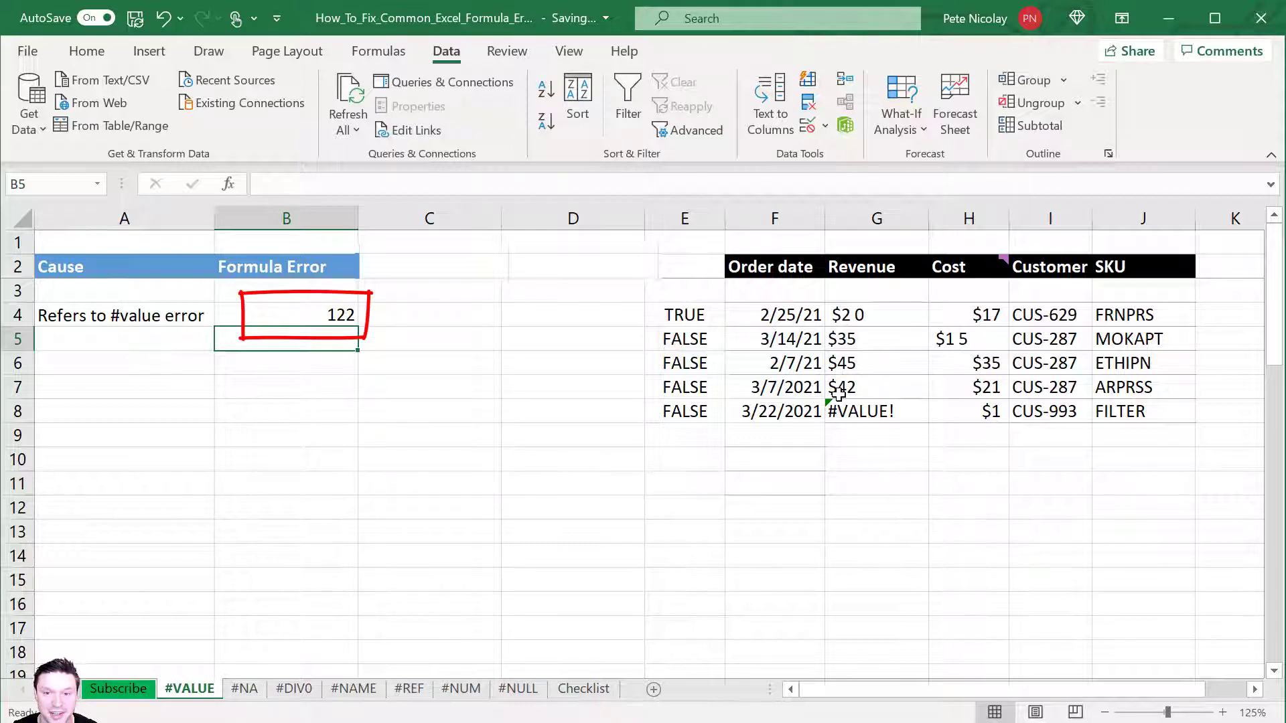
Undo the last edit and extend the Customer criteria range of the SUMIFS formula in B4 to I4:I8
key("ctrl+z")
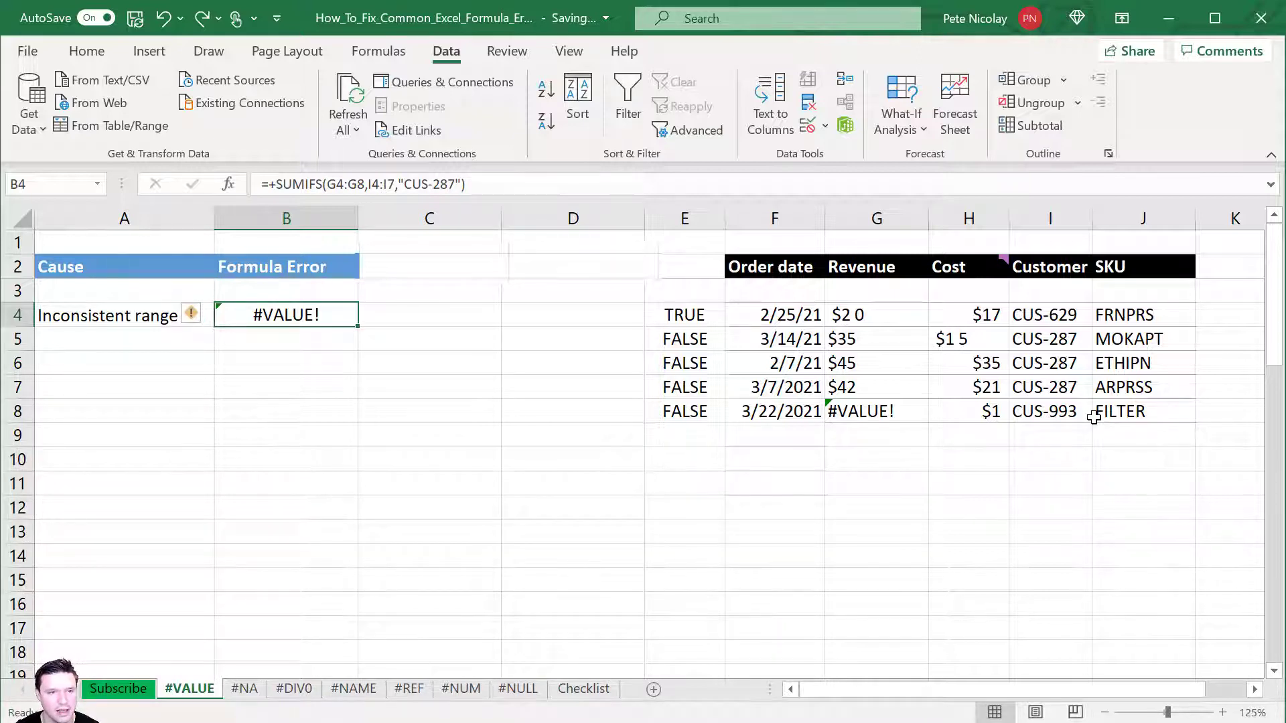
key("F2")
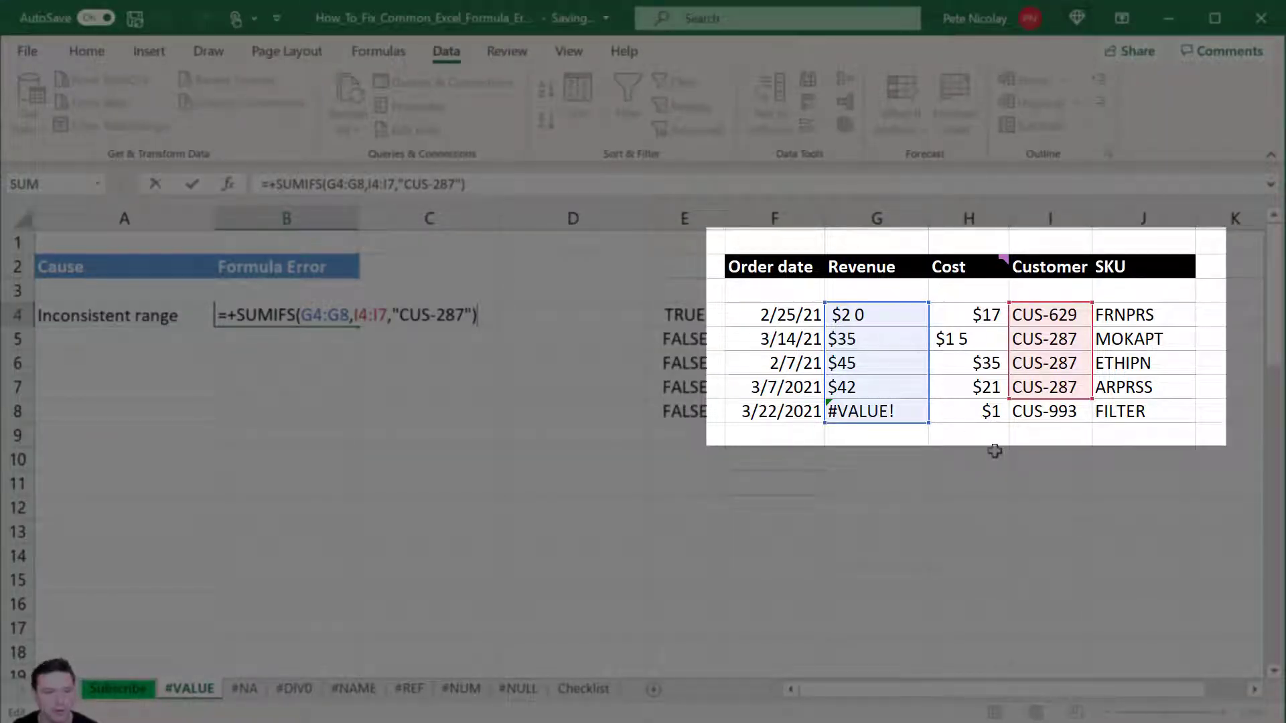
key("Return")
key("Up")
key("F2")
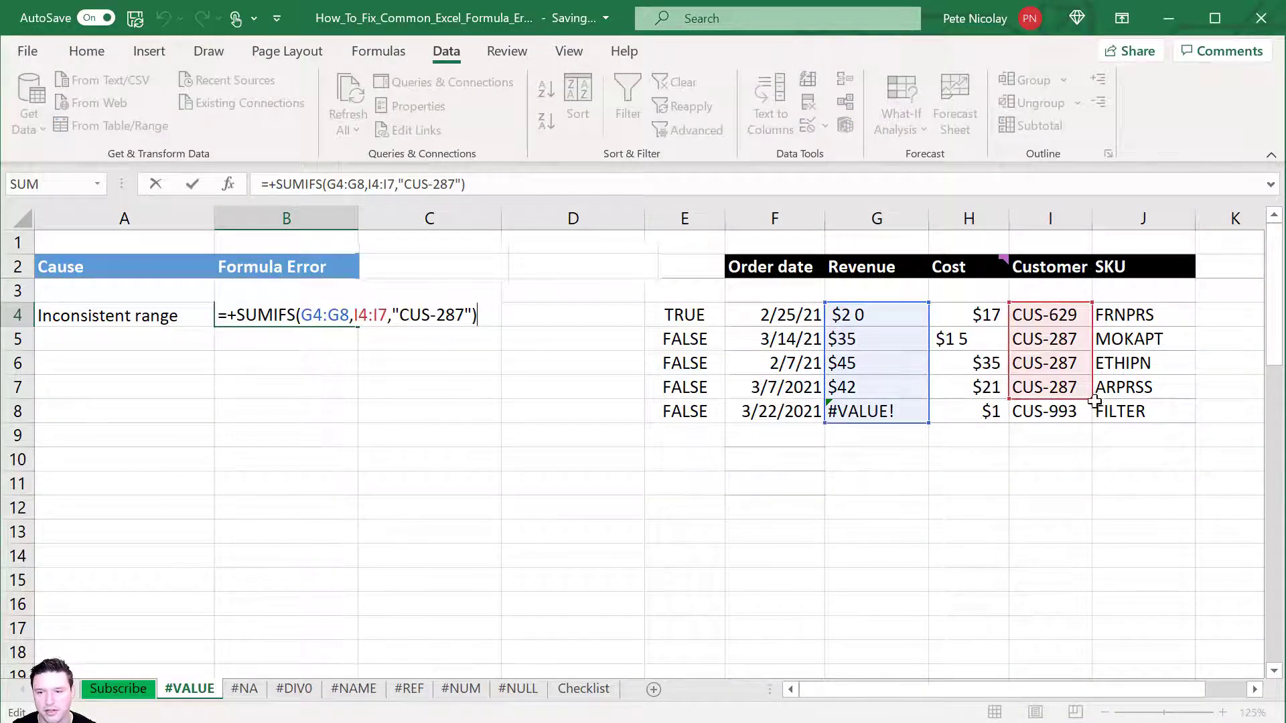
left_click_drag(1095, 401, 1079, 442)
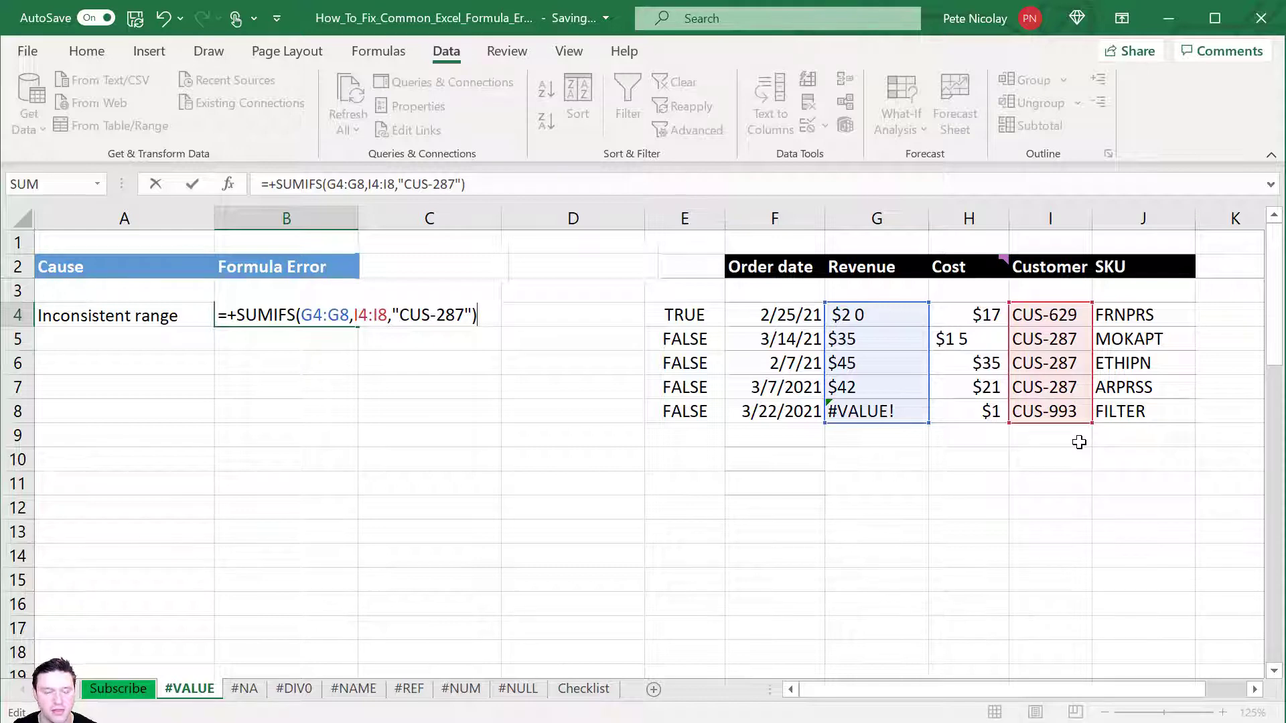
key("Return")
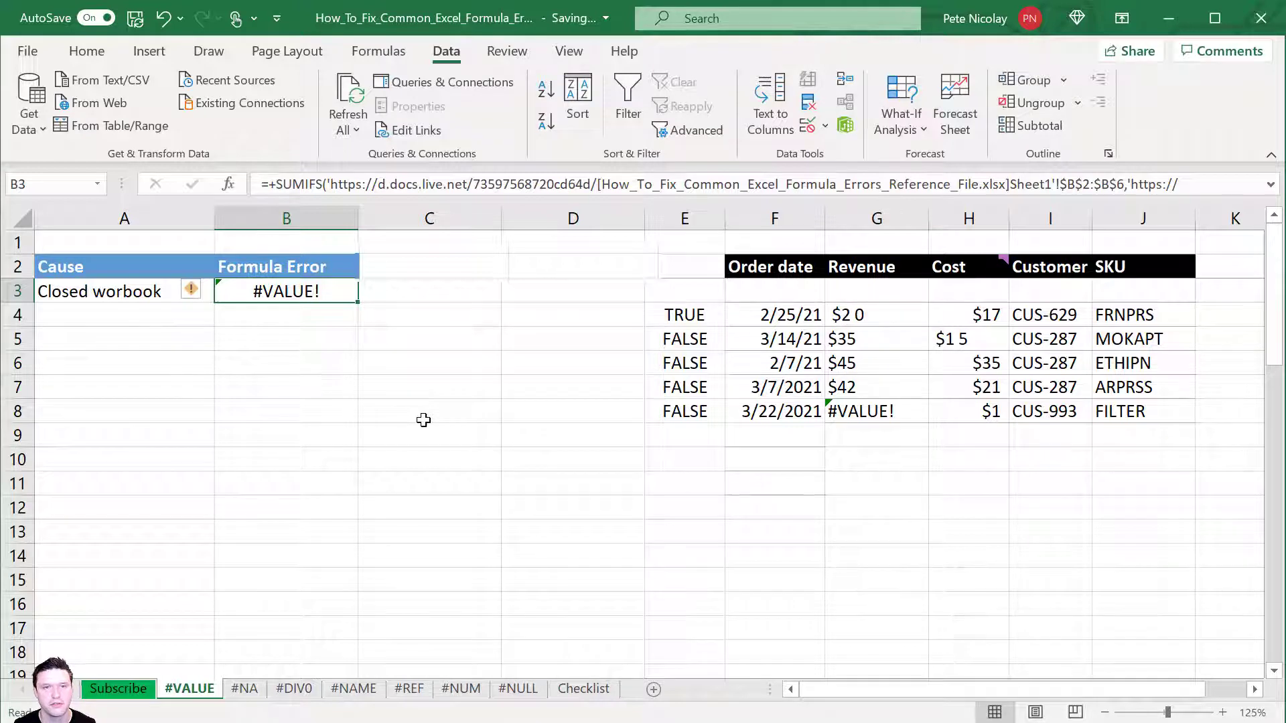
Open the linked source workbook How_To_Fix_Common_Excel_Formula_Errors_Reference_File from Edit Links, and return to cell B3 of the original workbook
left_click(443, 46)
left_click(414, 134)
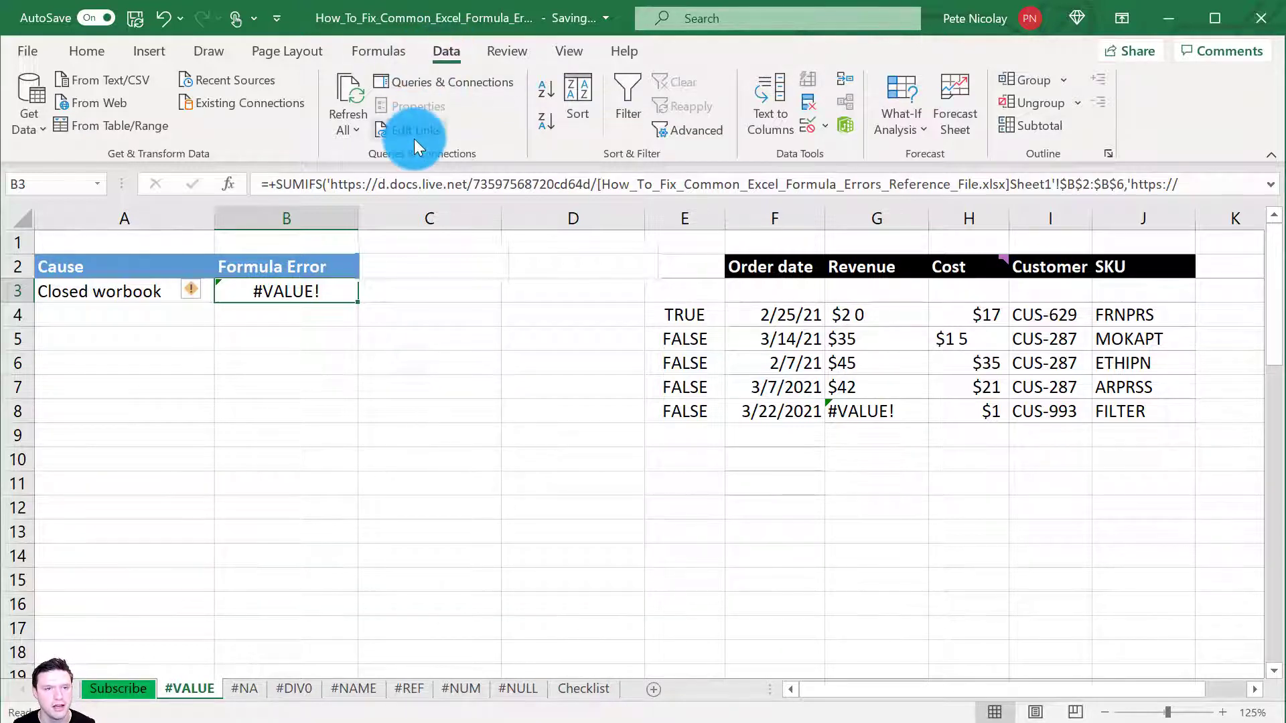
left_click(652, 287)
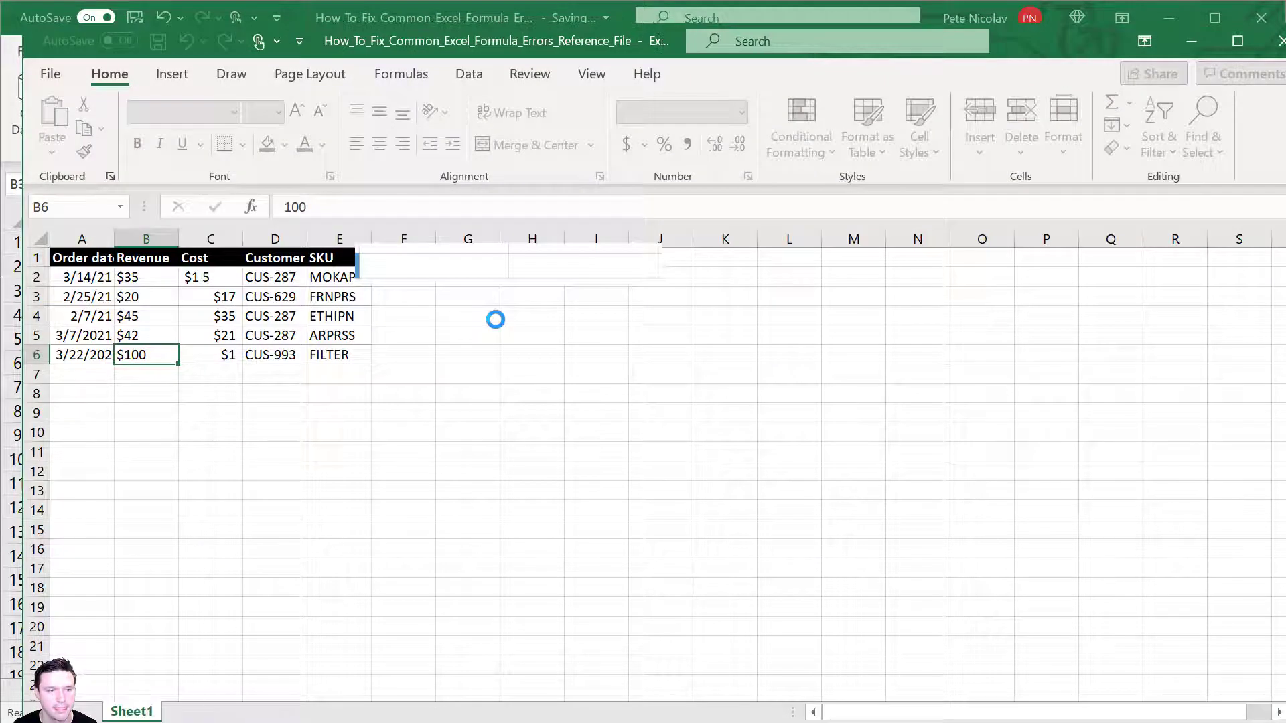
key("alt+Tab")
left_click(235, 303)
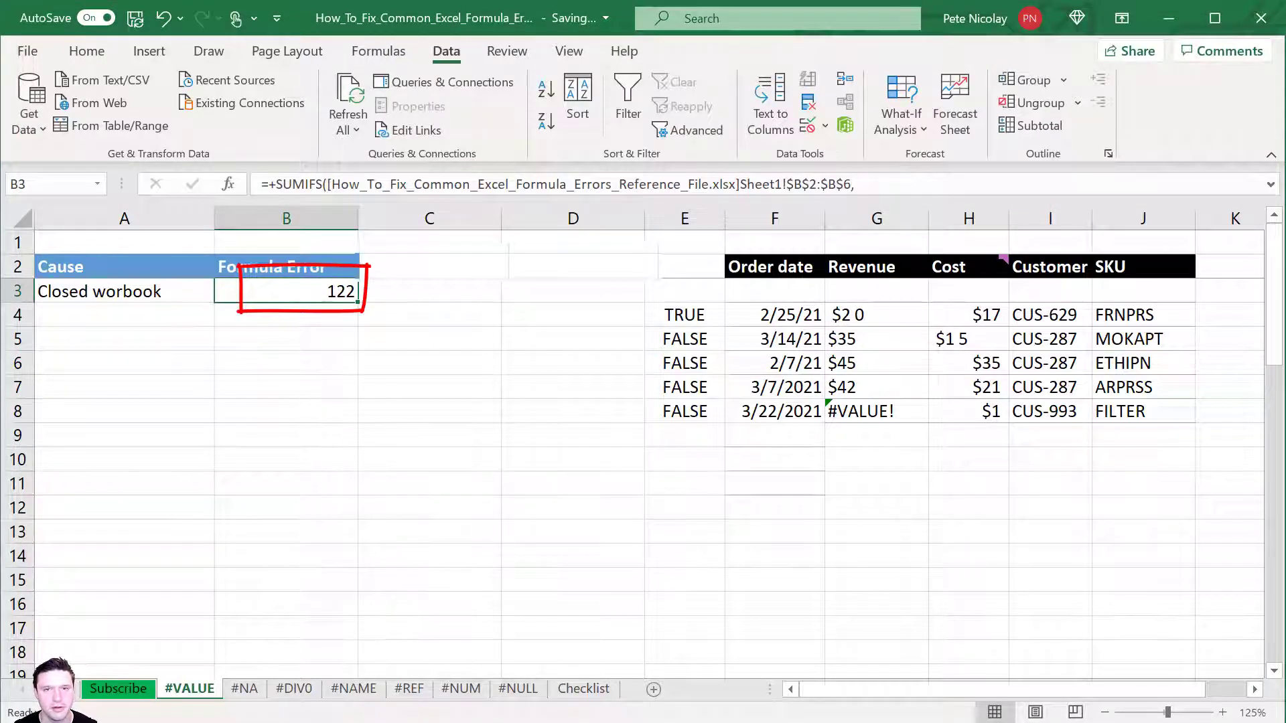
key("Escape")
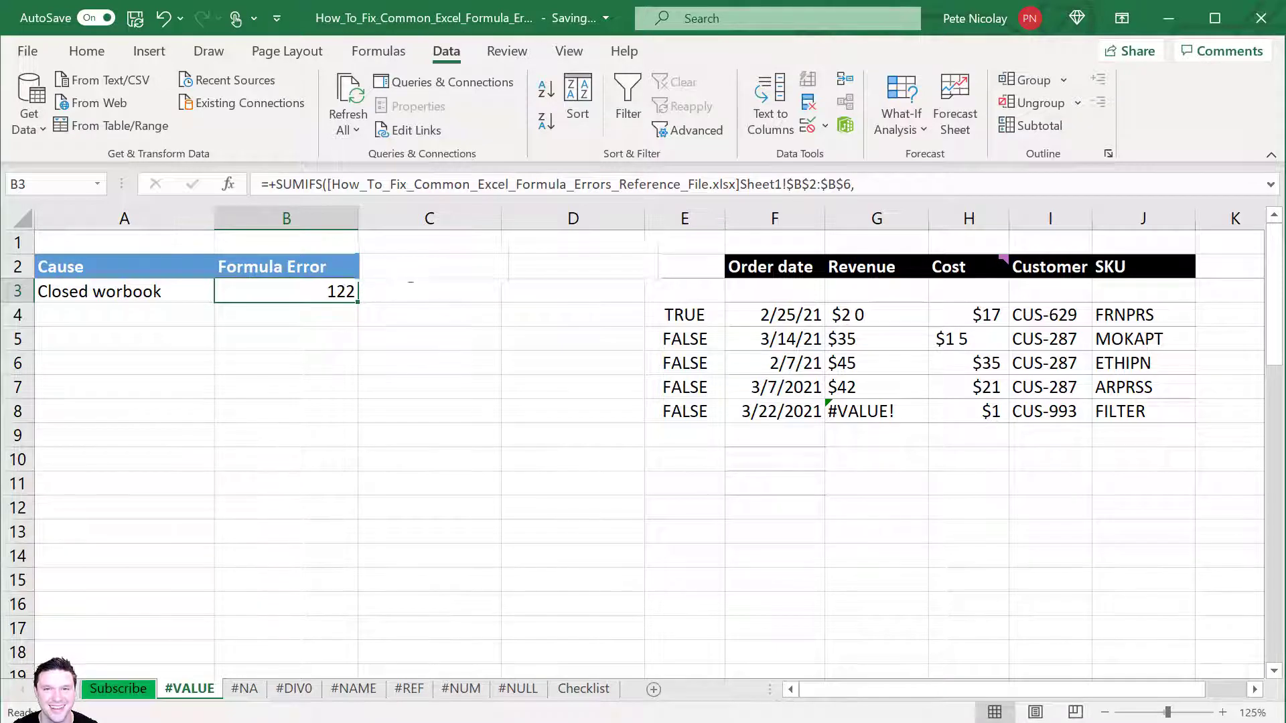
Set the column index number of the VLOOKUP formula in cell B3 to 1
left_click(181, 337)
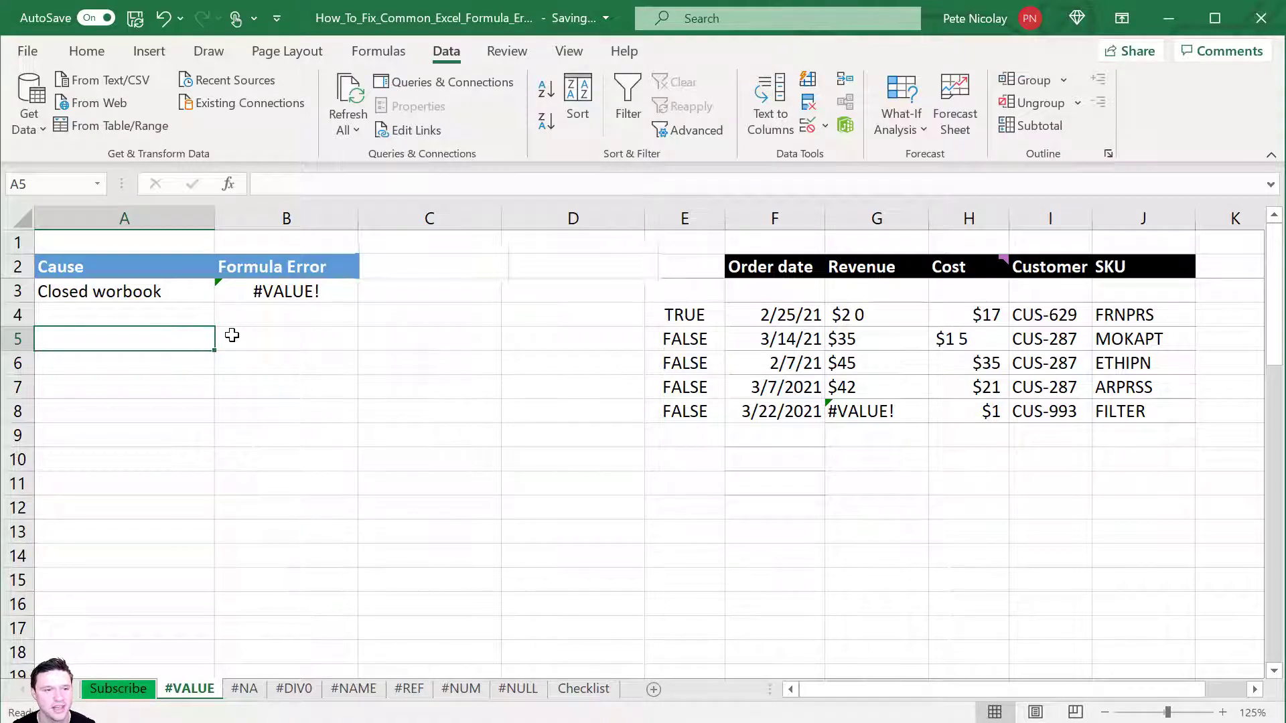
double_click(264, 294)
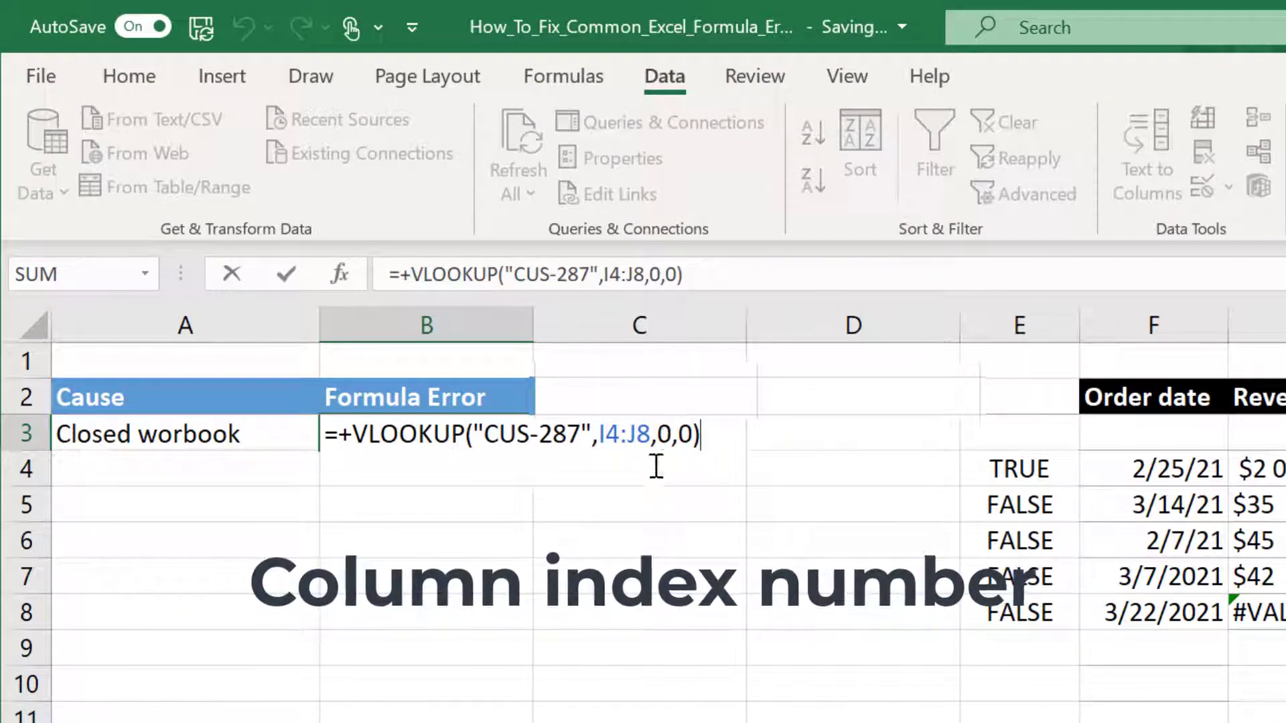
left_click(672, 434)
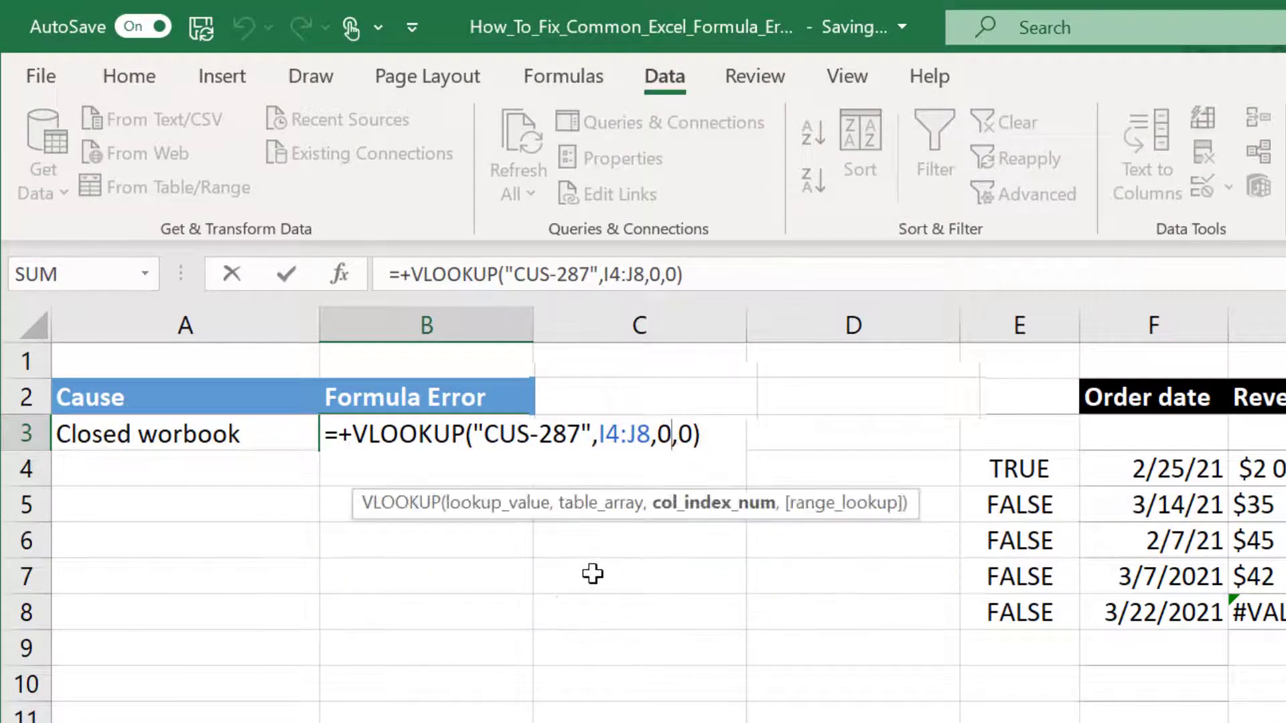
key("Return")
key("F2")
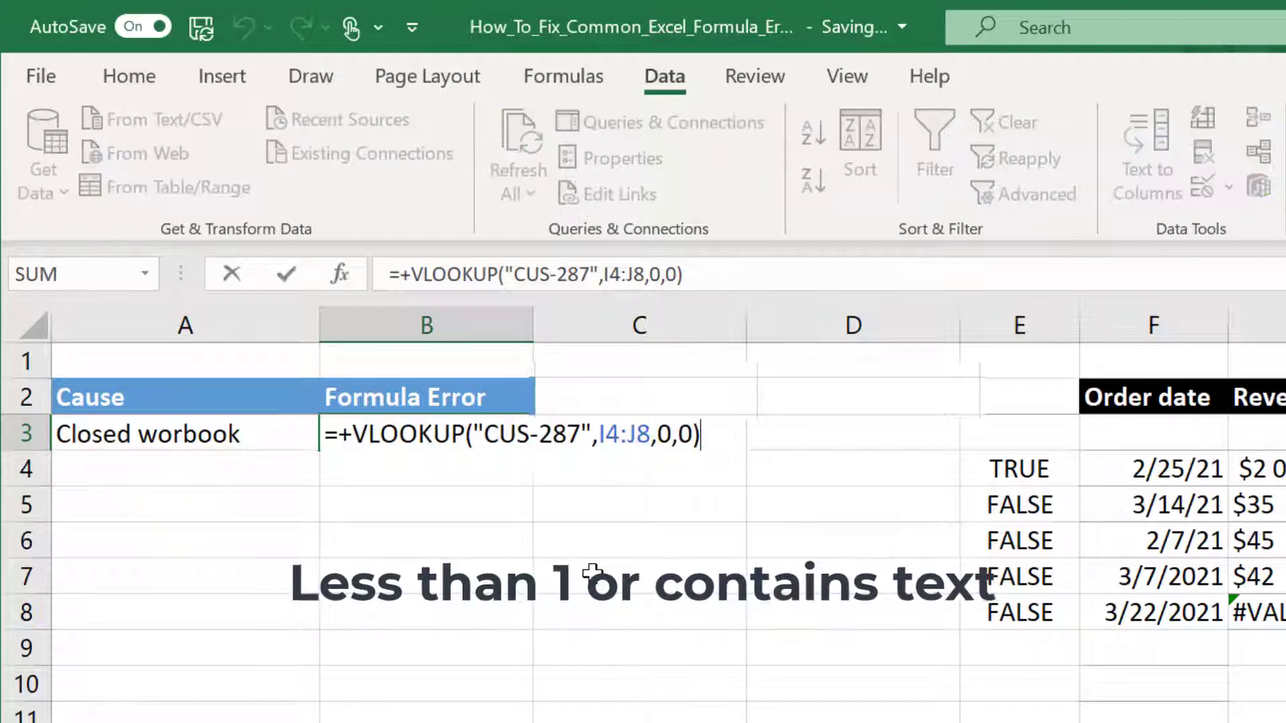
key("Left")
key("Left")
key("Left")
key("BackSpace")
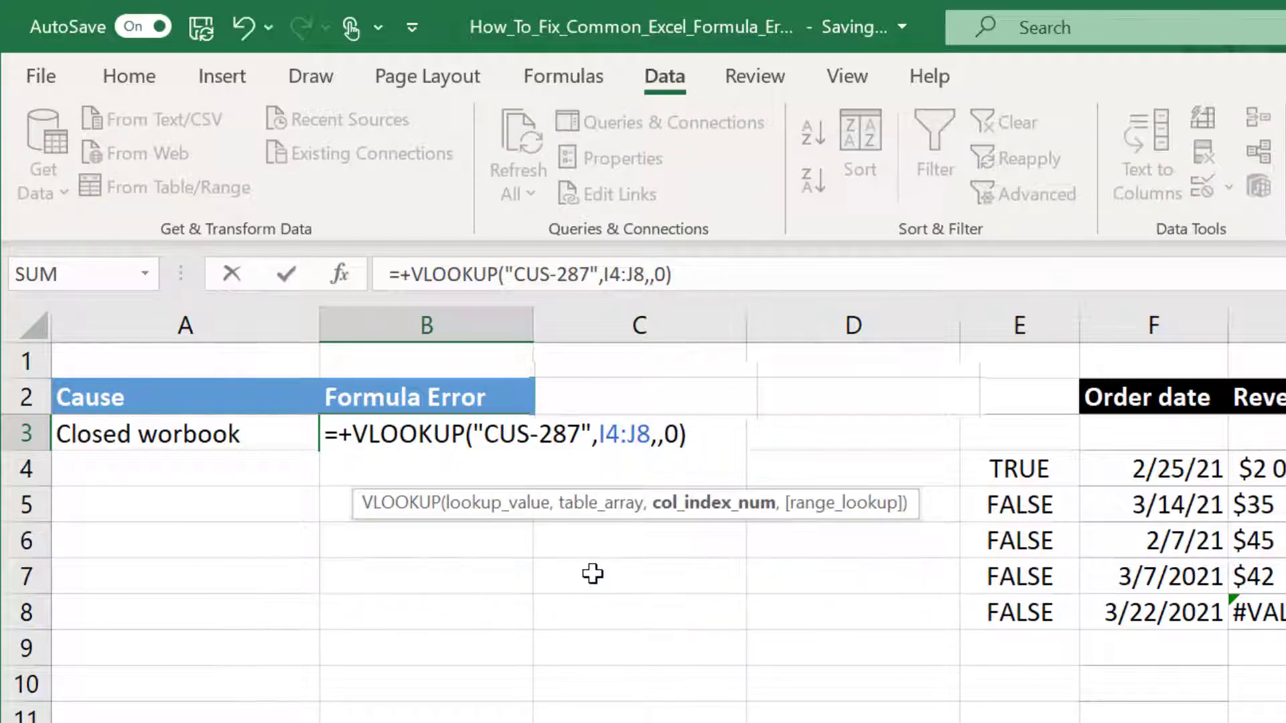
type("1")
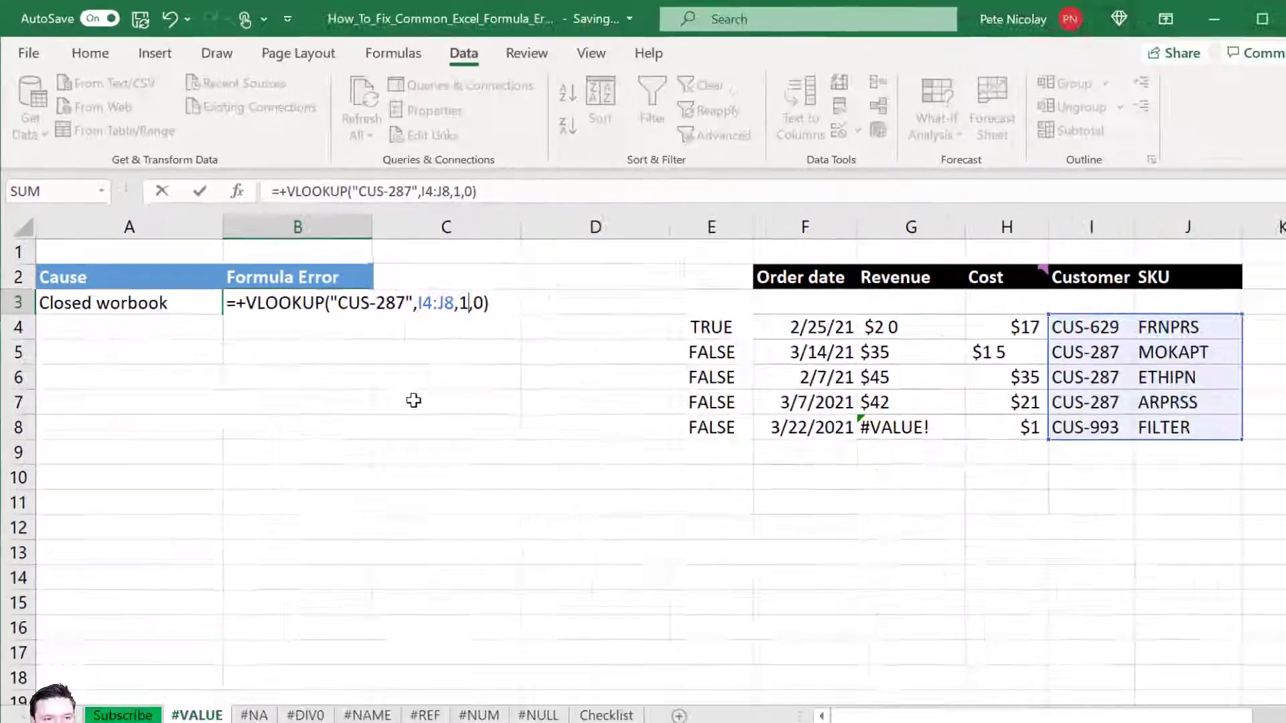
key("Return")
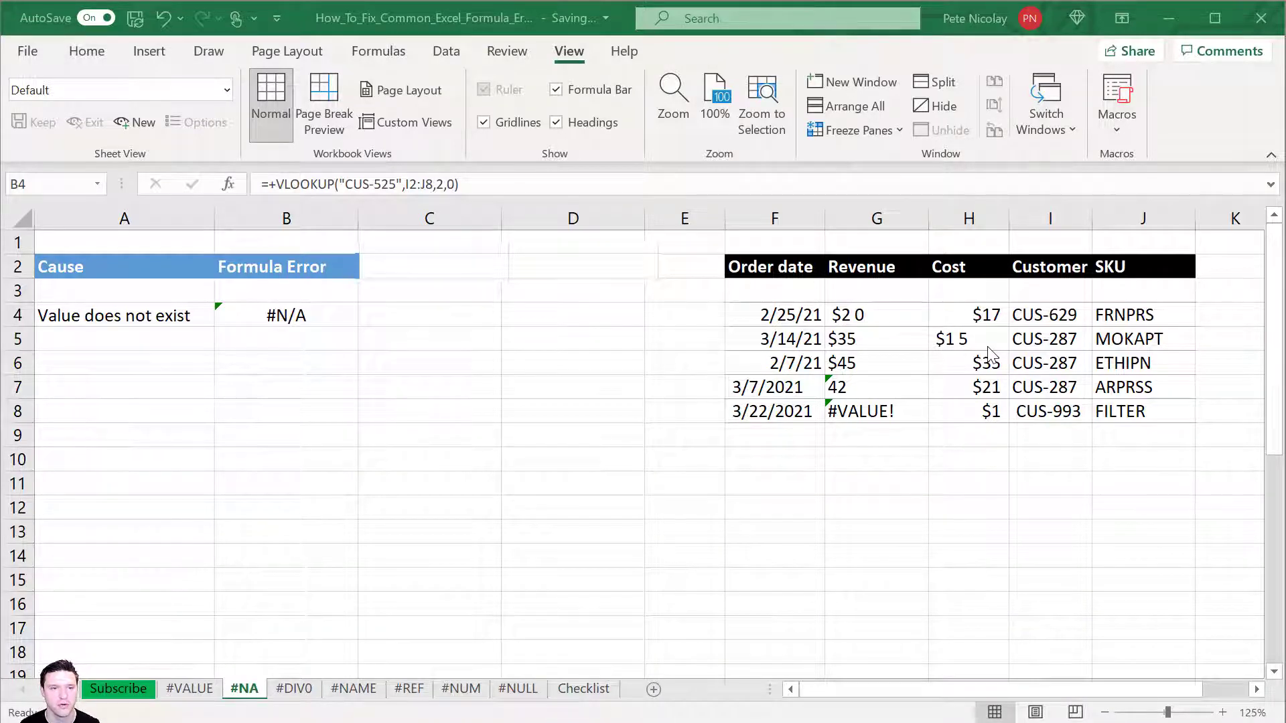
Wrap the VLOOKUP formula in B4 in IFERROR so that it returns "Inactive customer" for a missing value
left_click(286, 312)
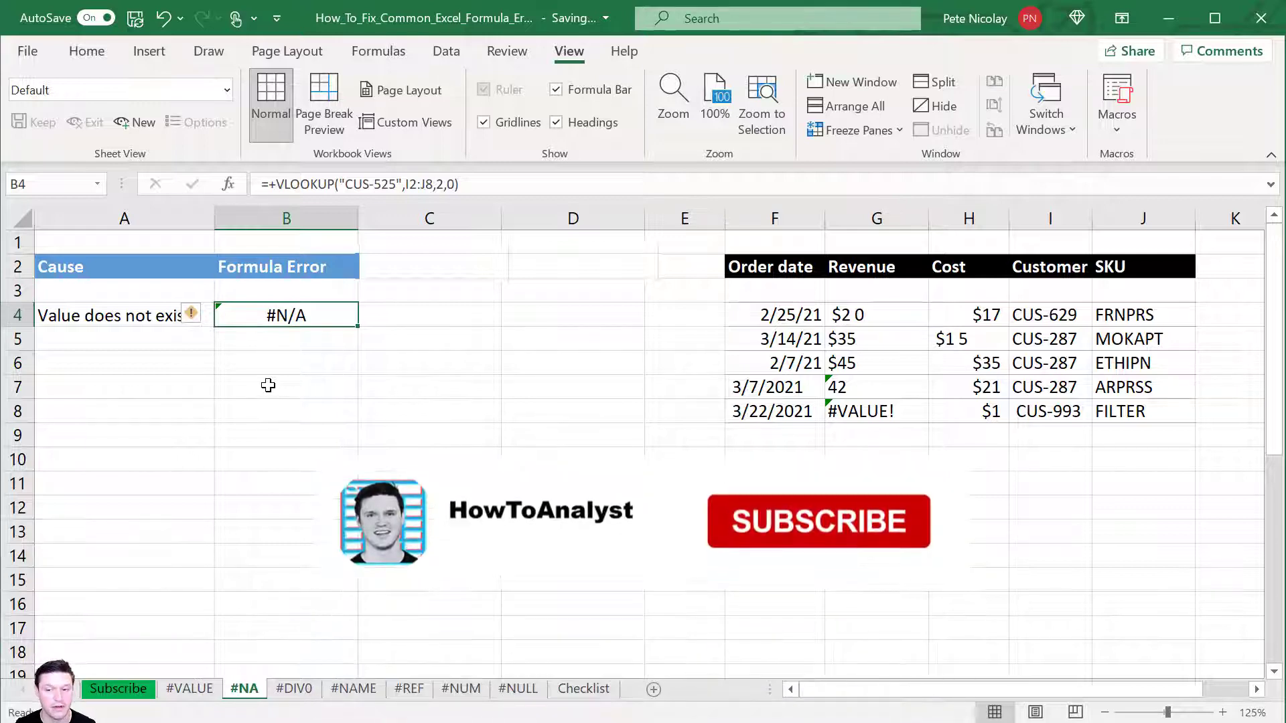
key("F2")
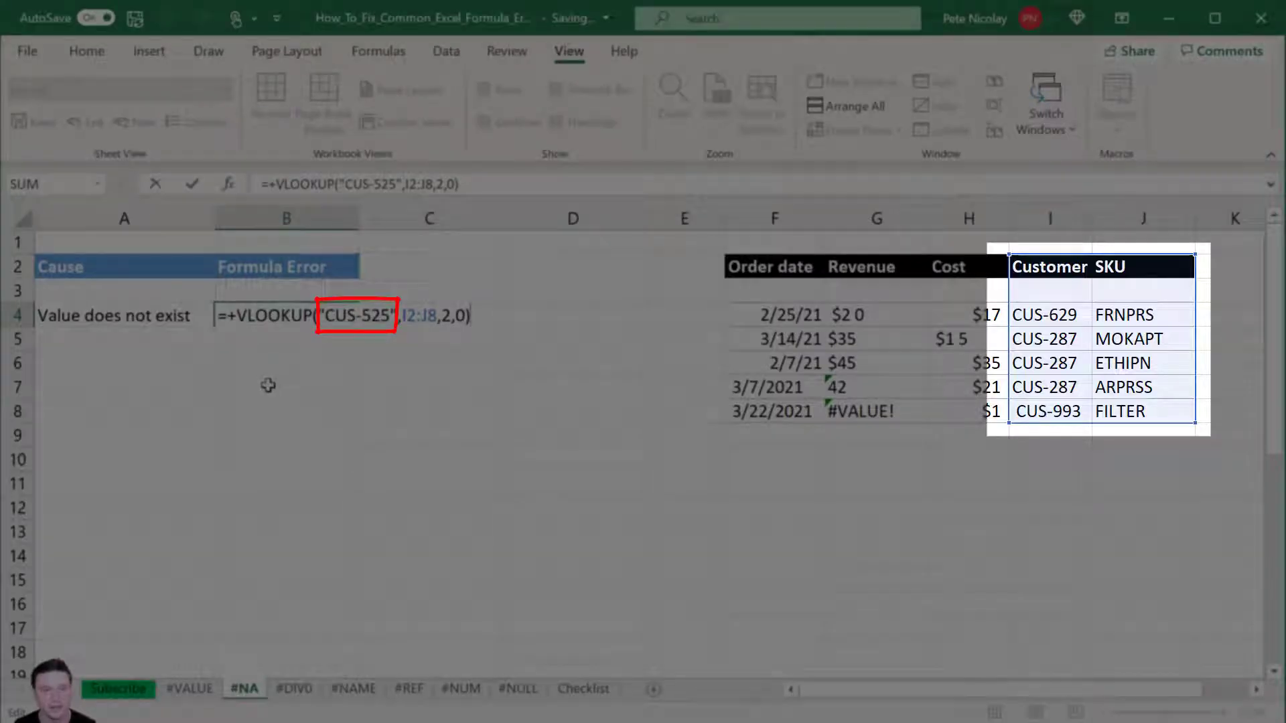
left_click(236, 316)
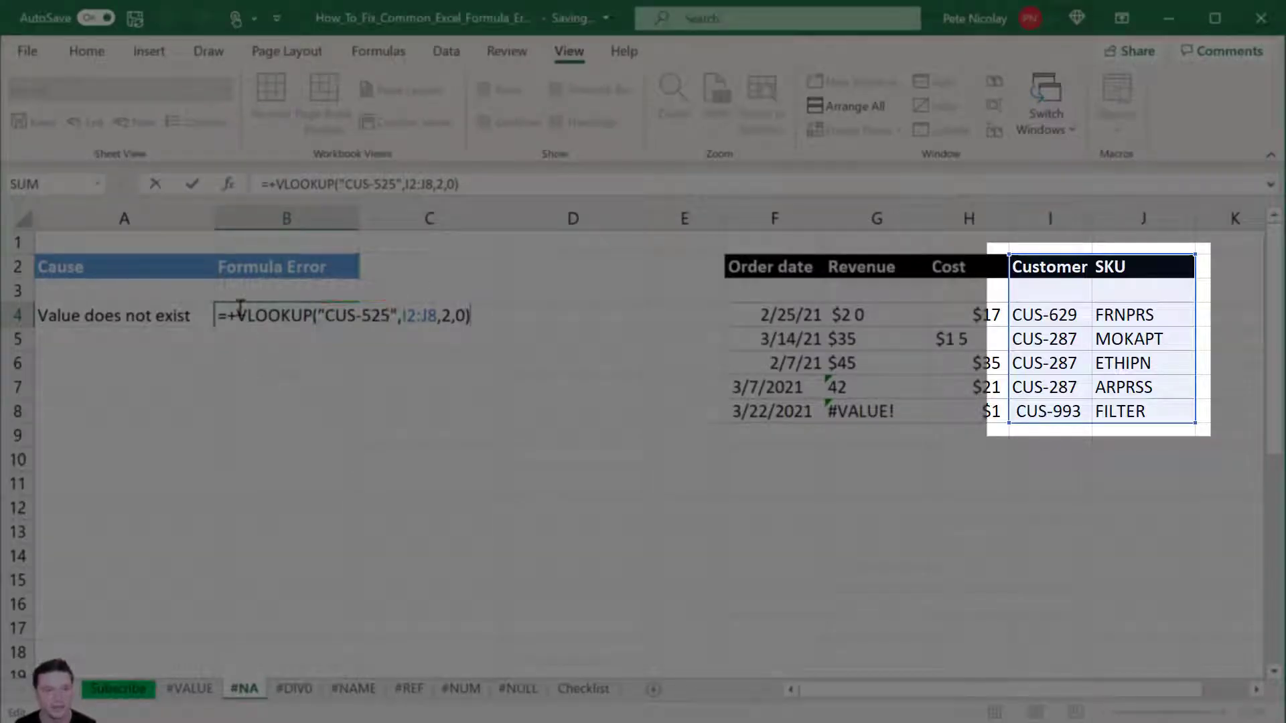
type("IFERROR(")
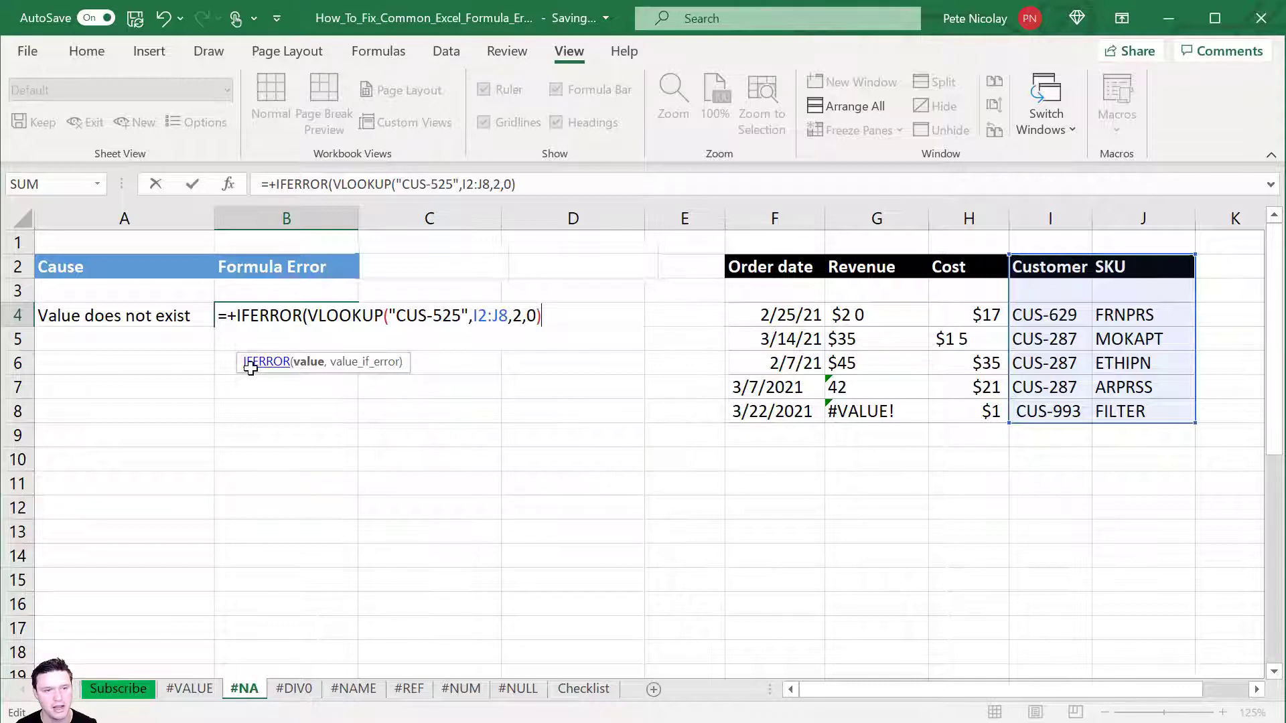
type(",")
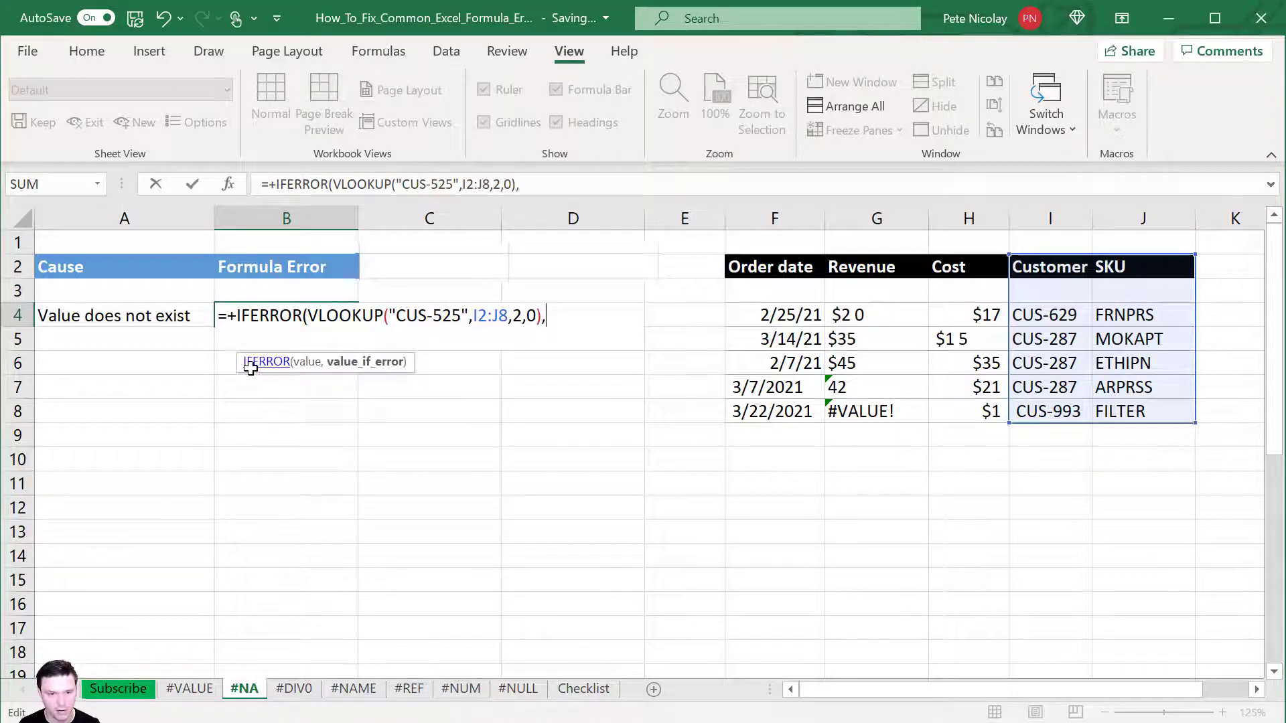
type("\"Ina")
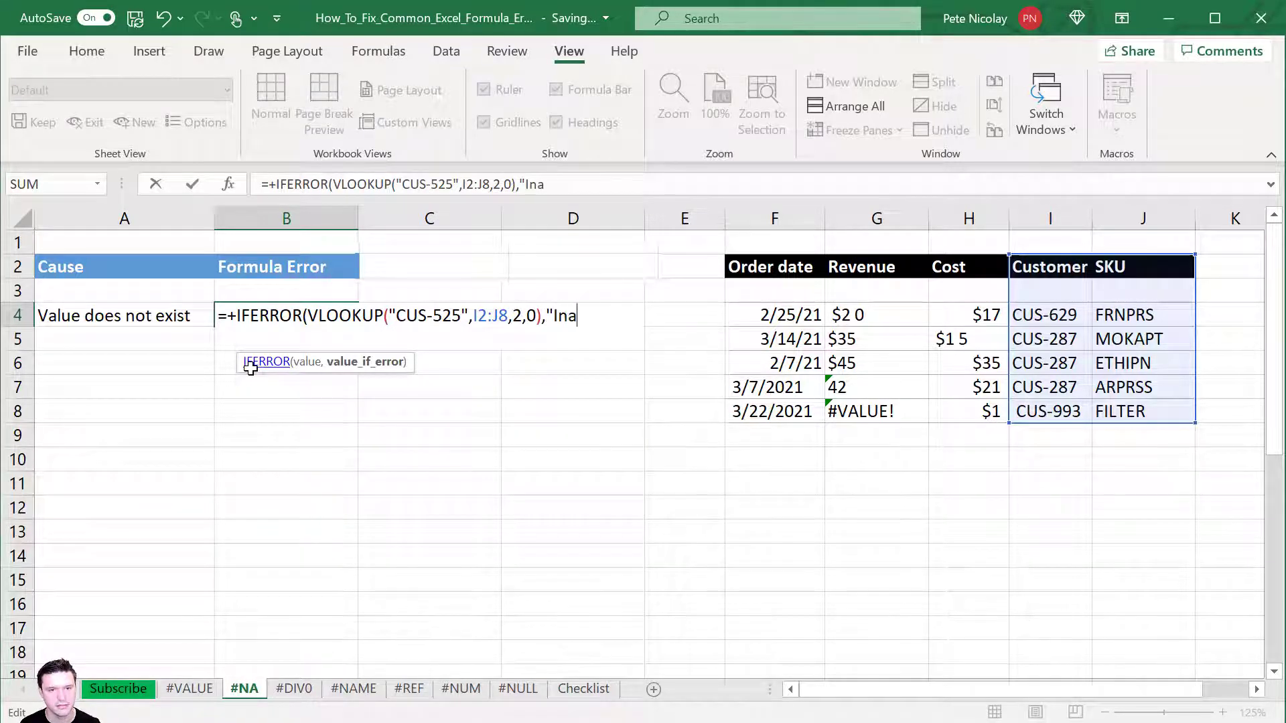
type("ctiv")
key("BackSpace")
type("ctive customer\"")
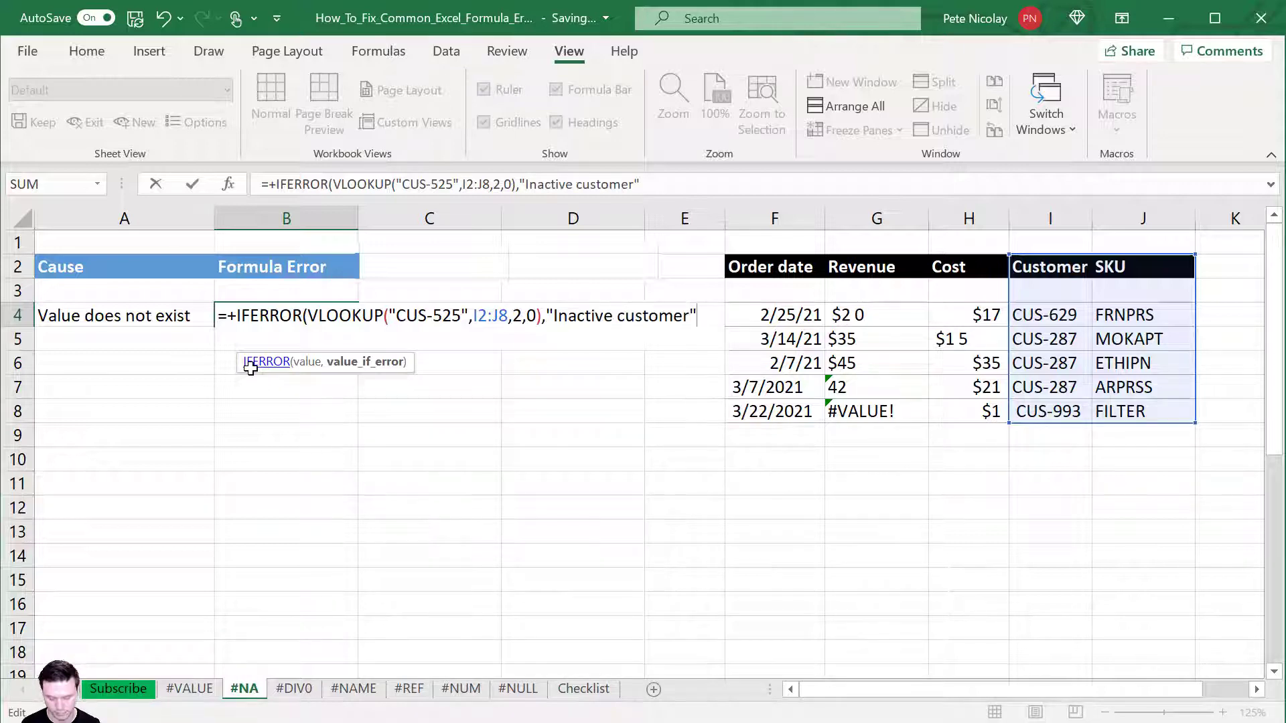
key("Return")
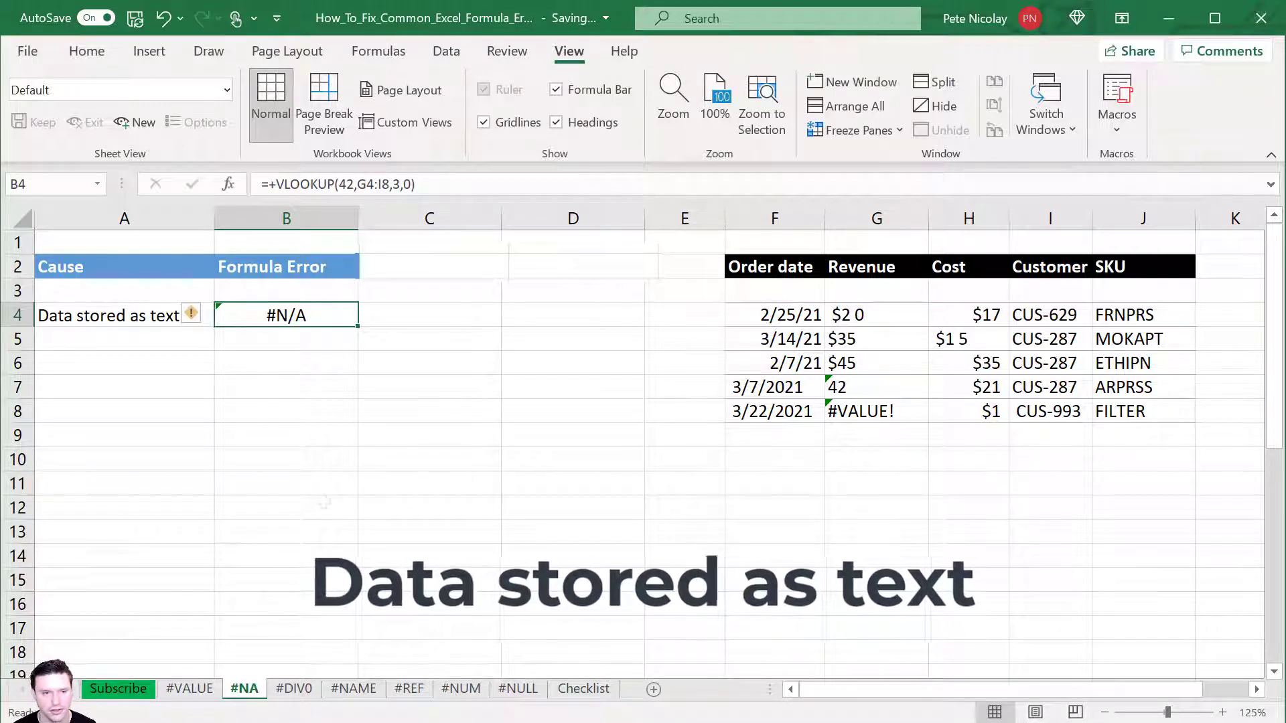
Review the VLOOKUP formula in B4 and remove the leading apostrophe from the 42 in G7 to store it as a number
key("F2")
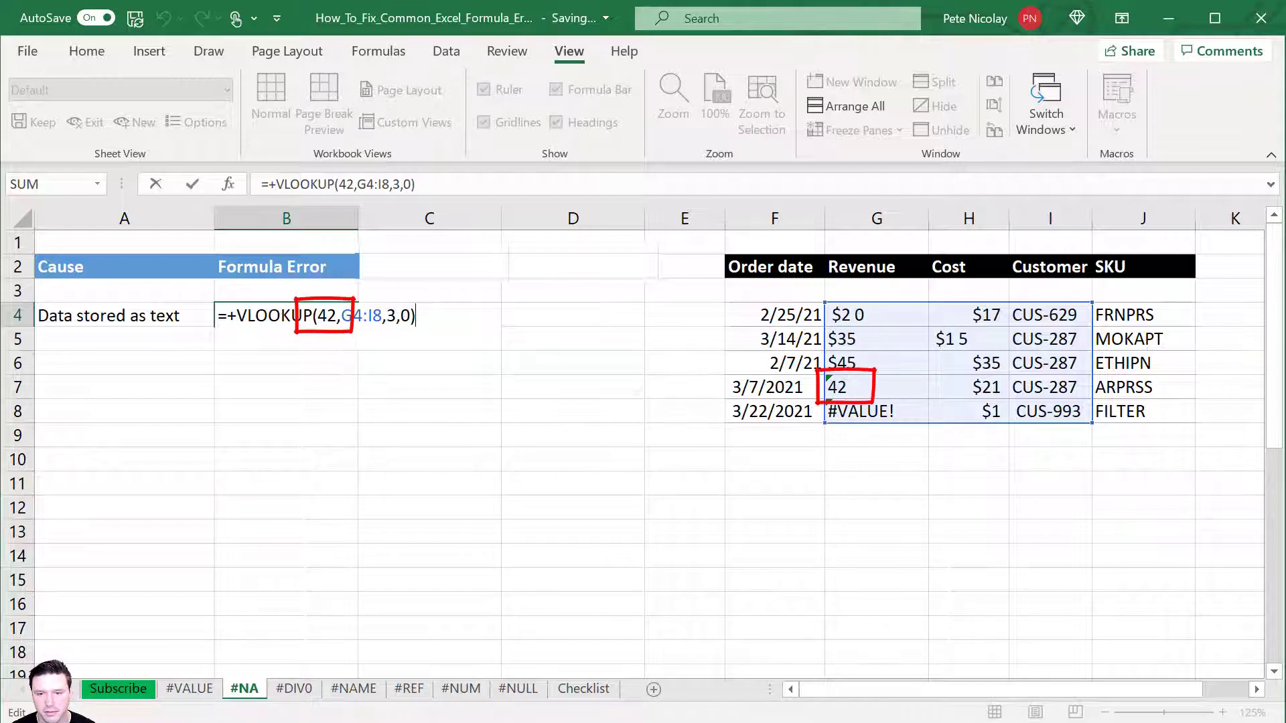
type(".")
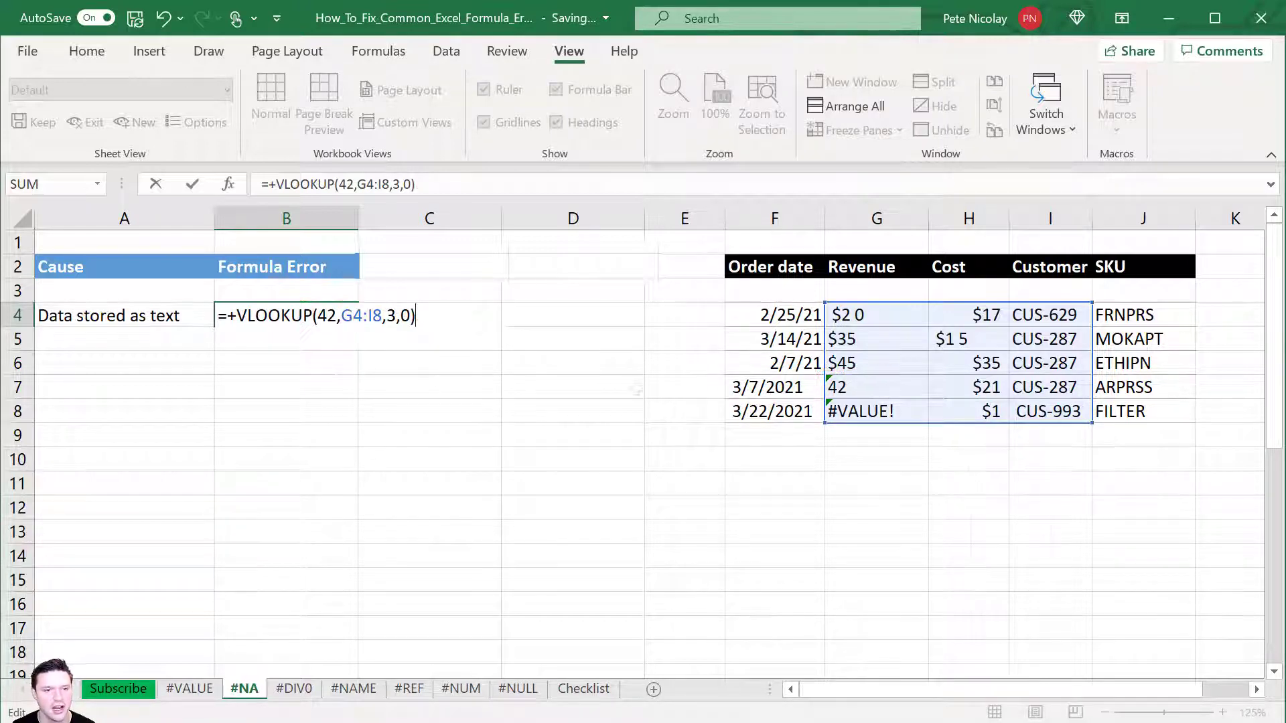
key("Return")
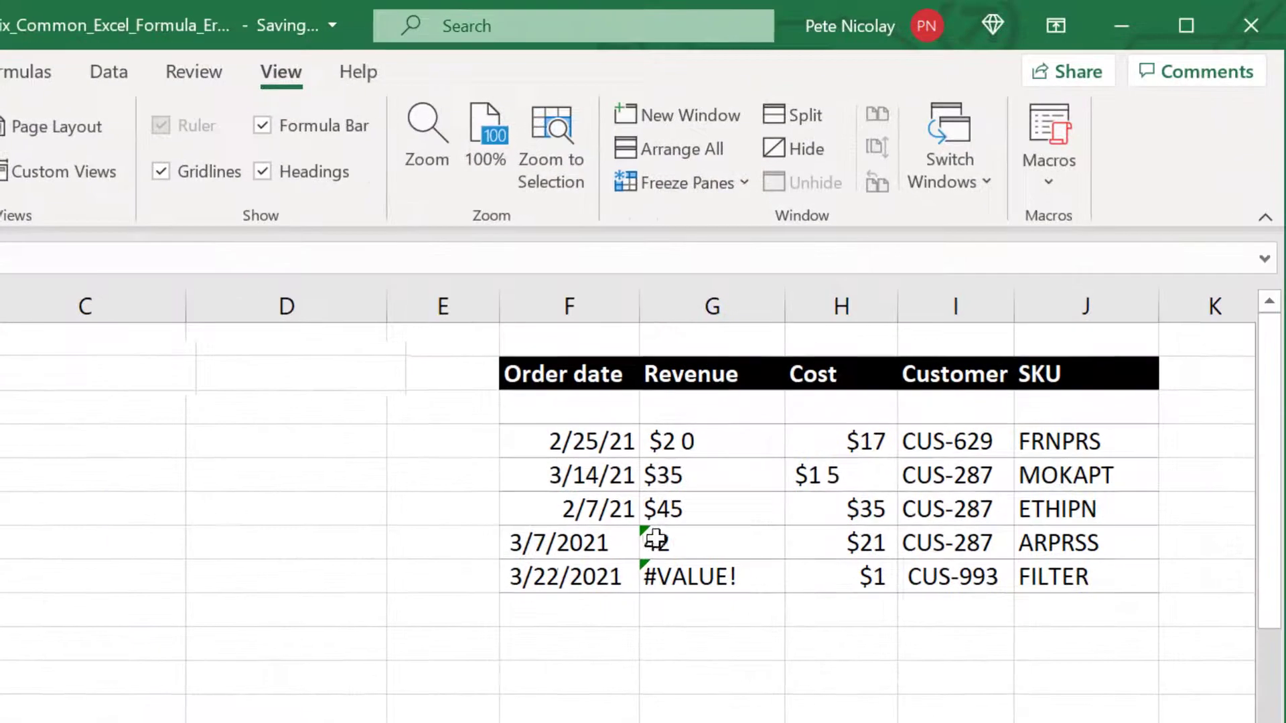
left_click(836, 387)
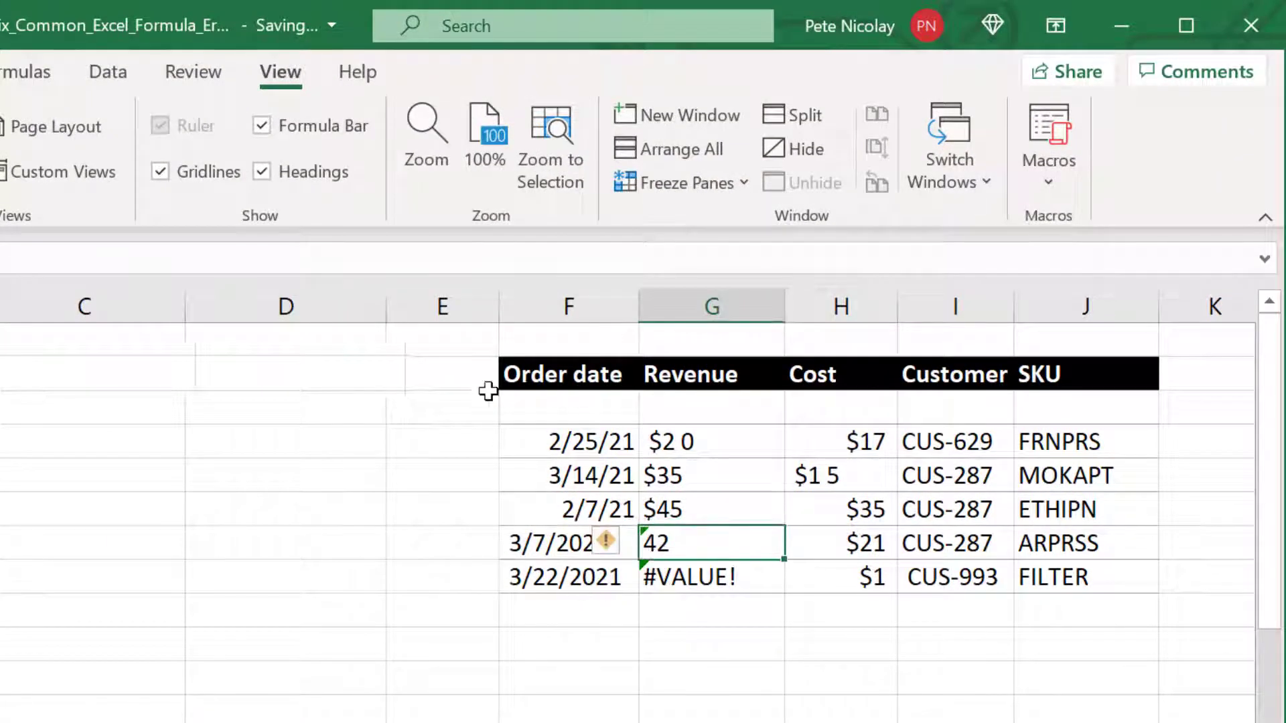
left_click(3, 72)
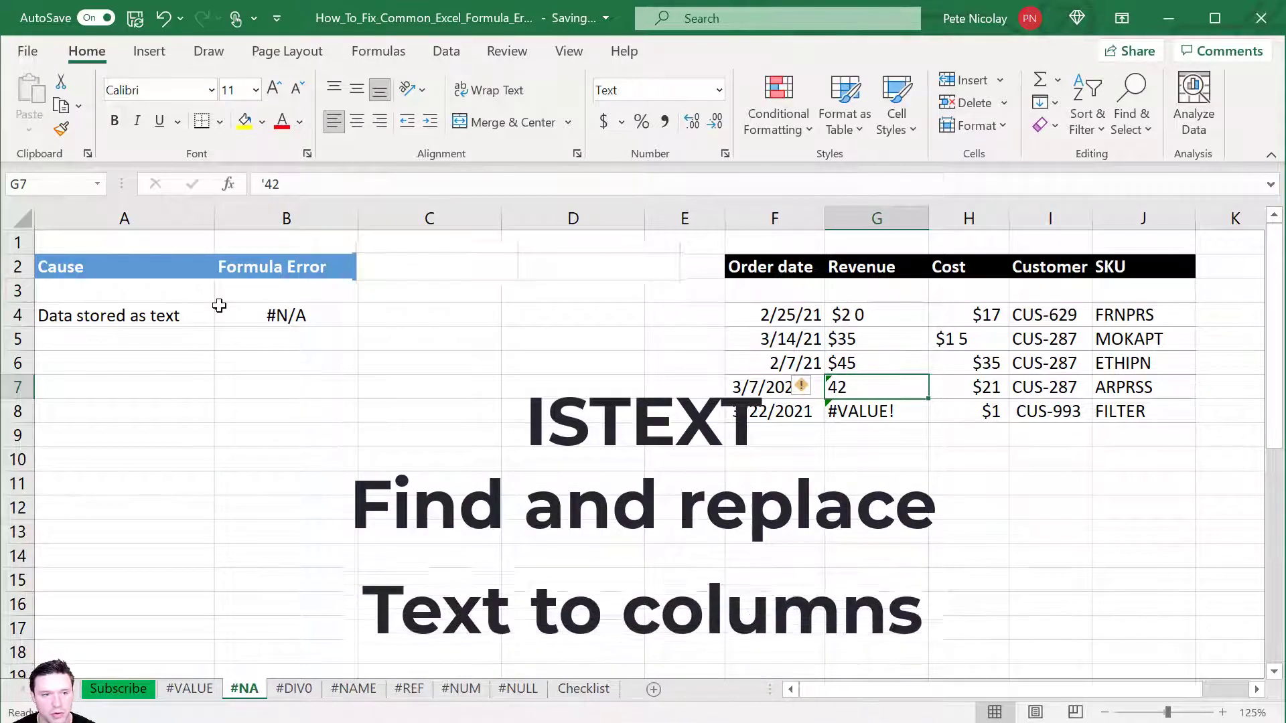
key("F2")
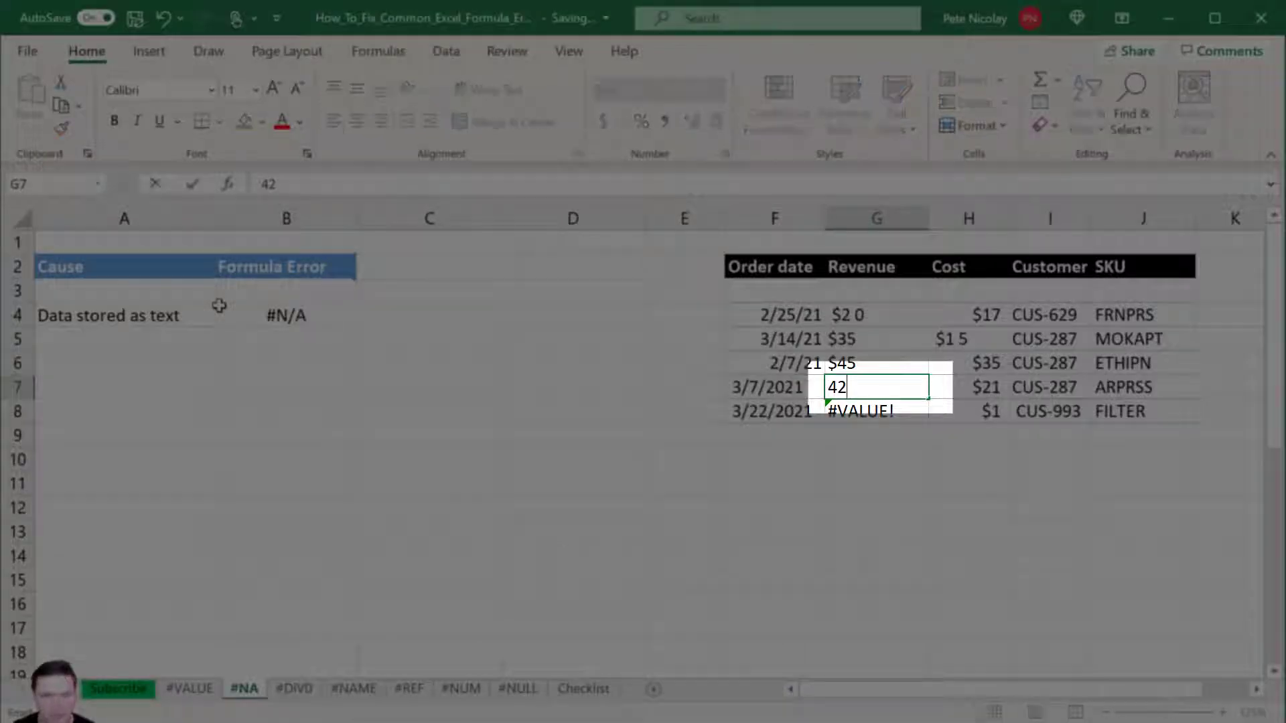
key("Return")
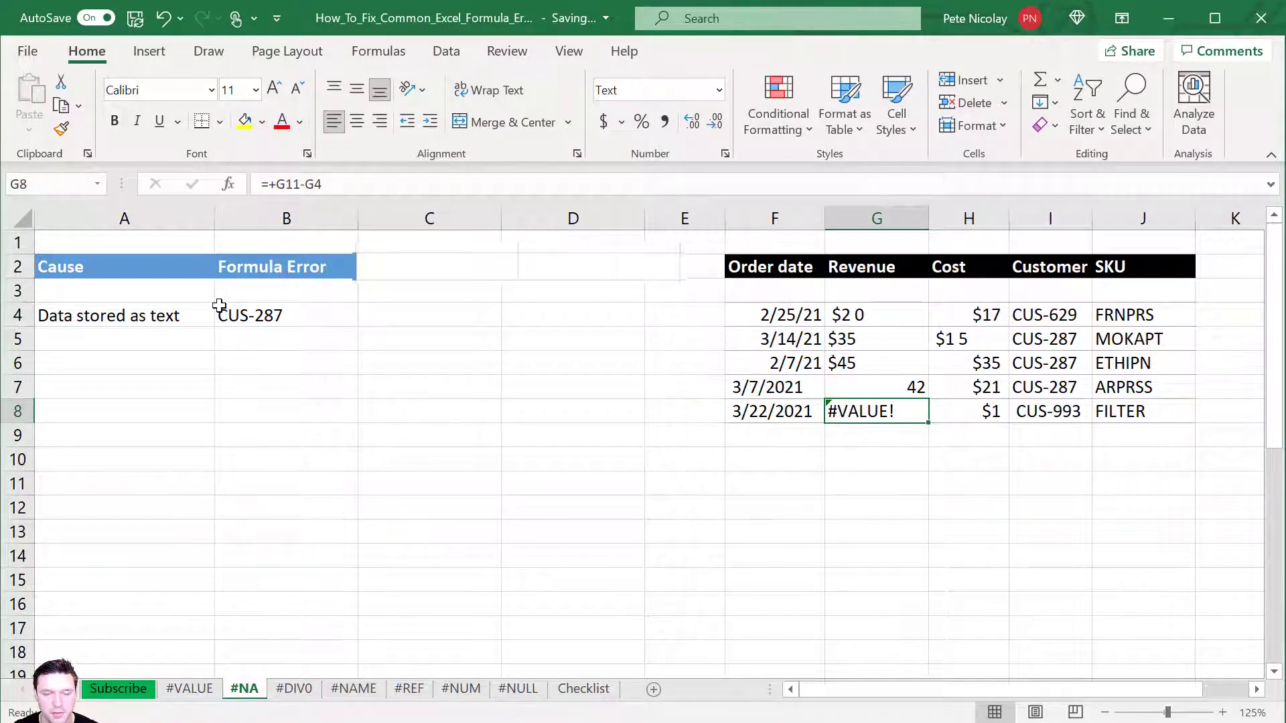
Review the Hidden space lookup formula in B4 and enter =+LEN(I4) in E4 to count the characters of the first customer ID
left_click(219, 308)
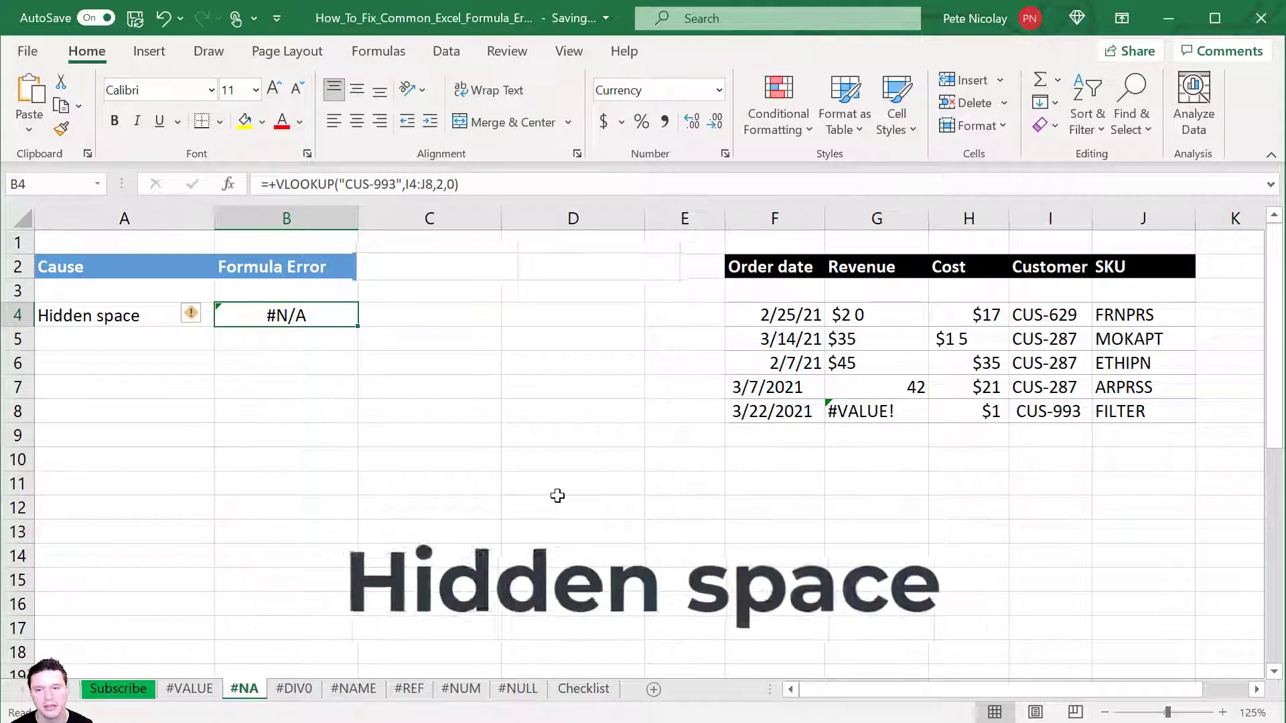
key("F2")
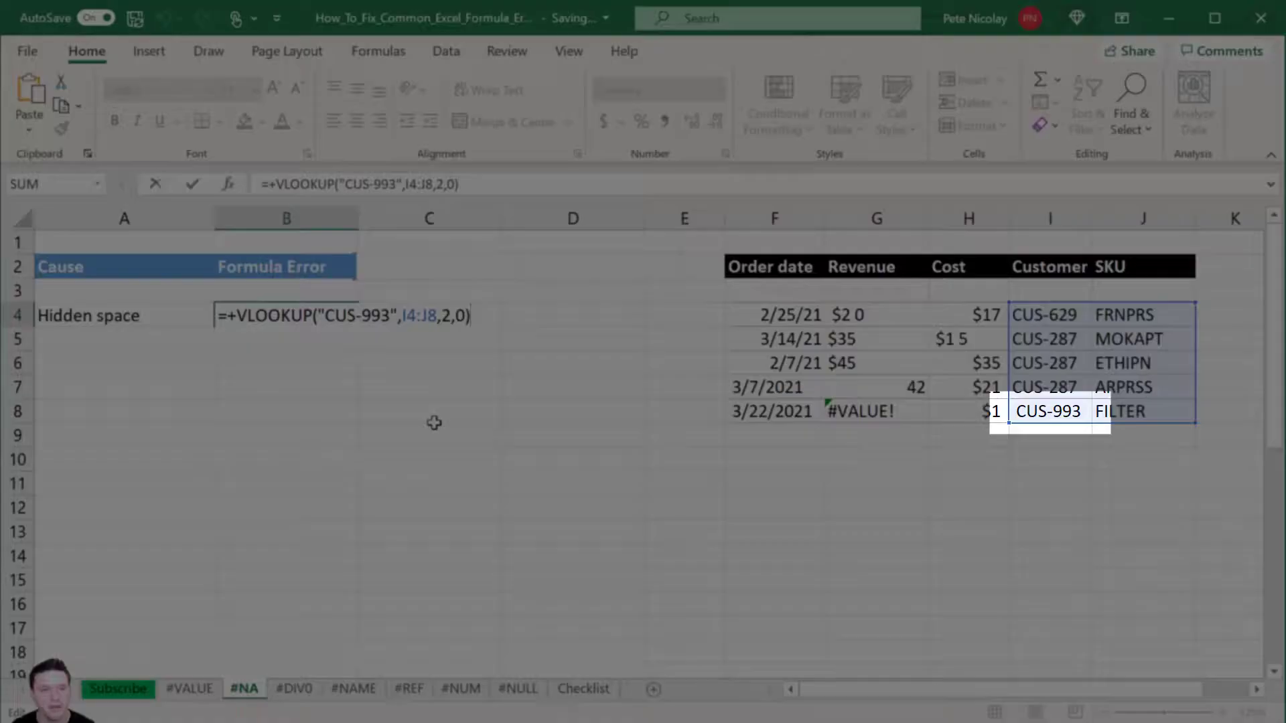
key("Return")
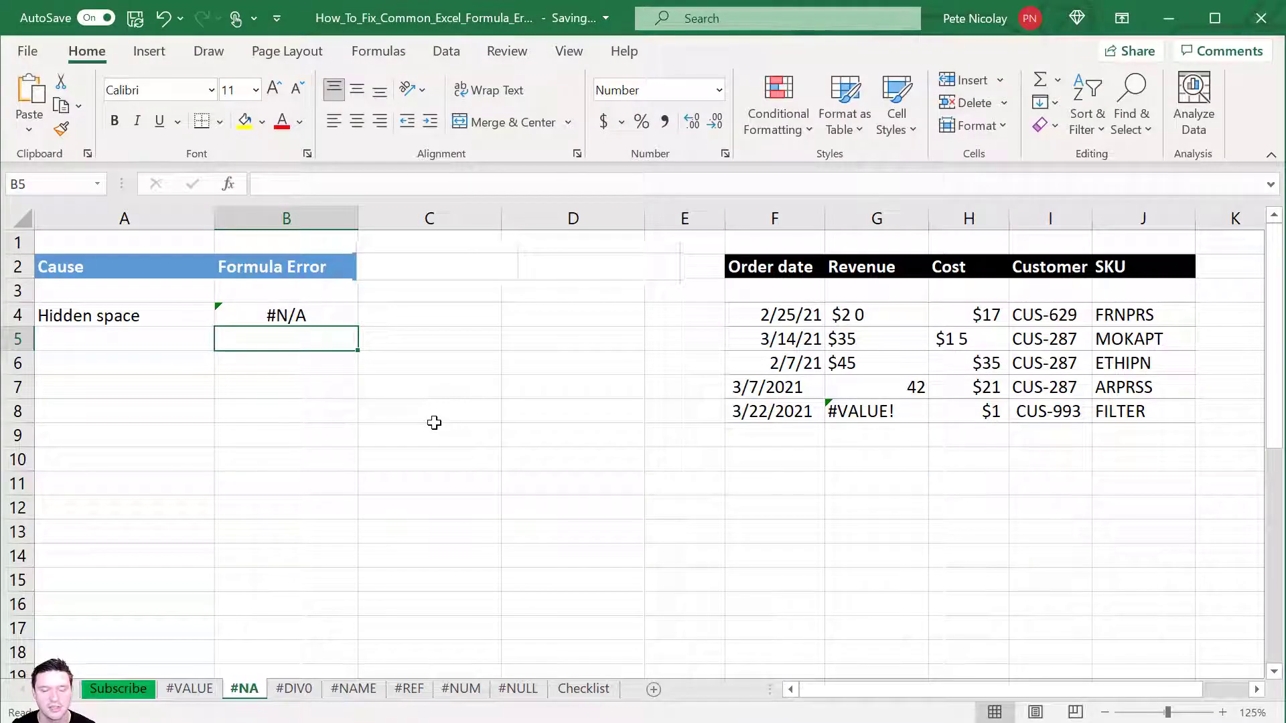
key("Right")
key("Right")
key("Right")
key("Up")
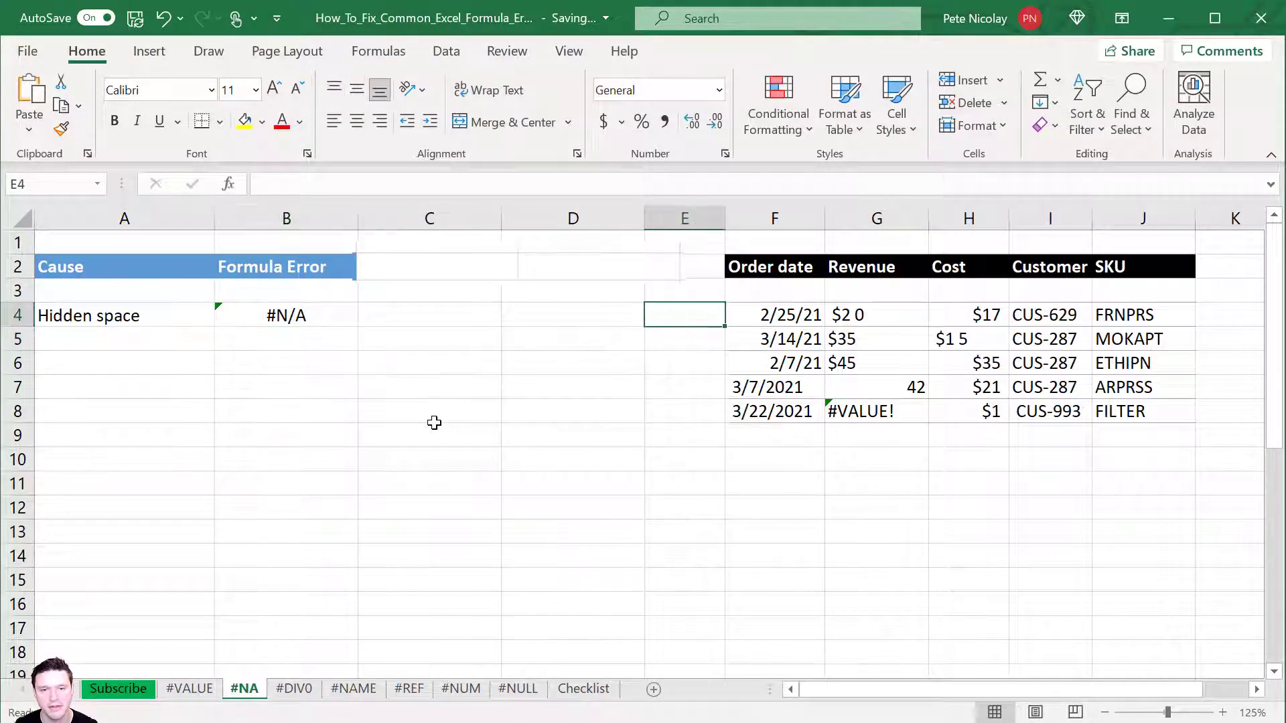
type("+le")
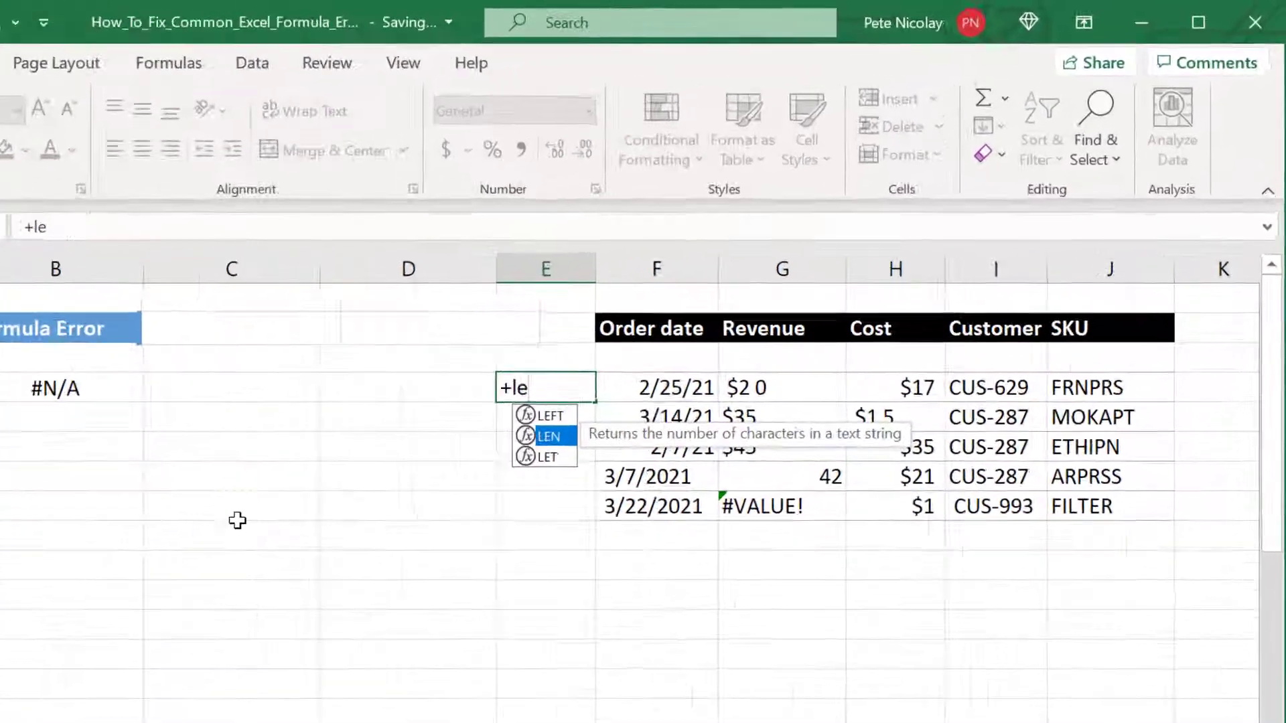
key("Tab")
key("Right")
key("Right")
key("Right")
key("Right")
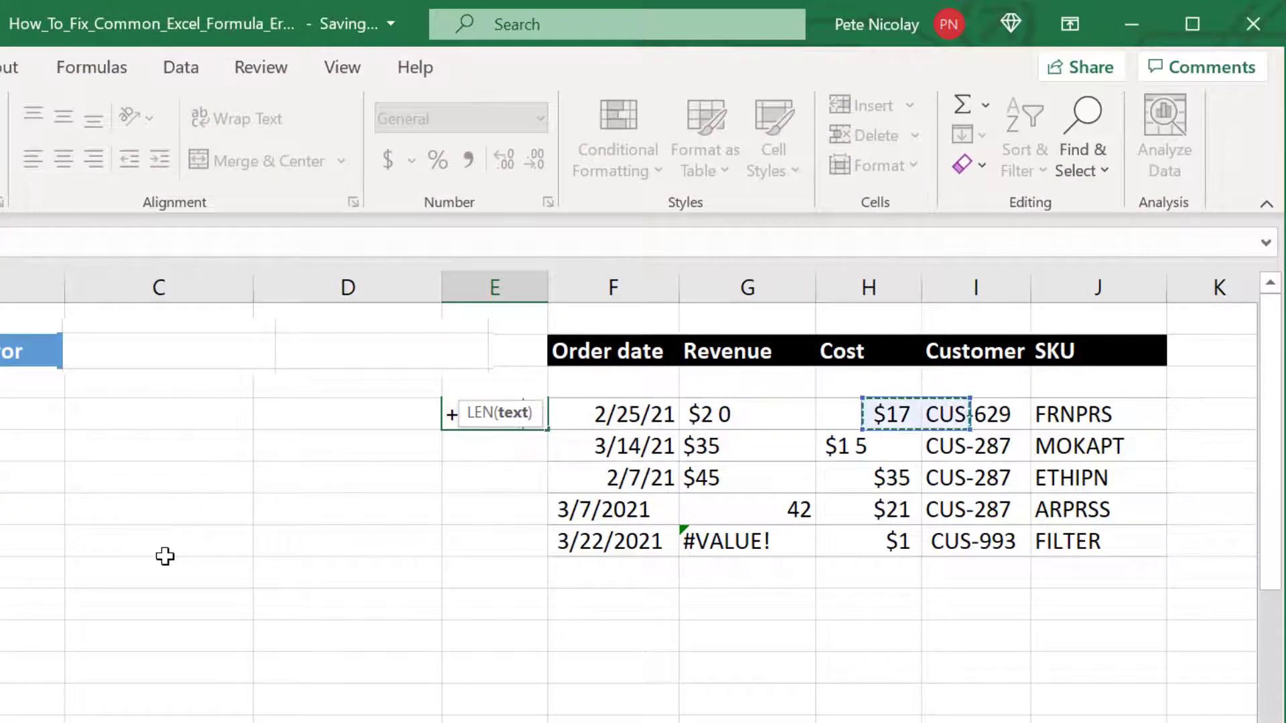
type(")")
key("Return")
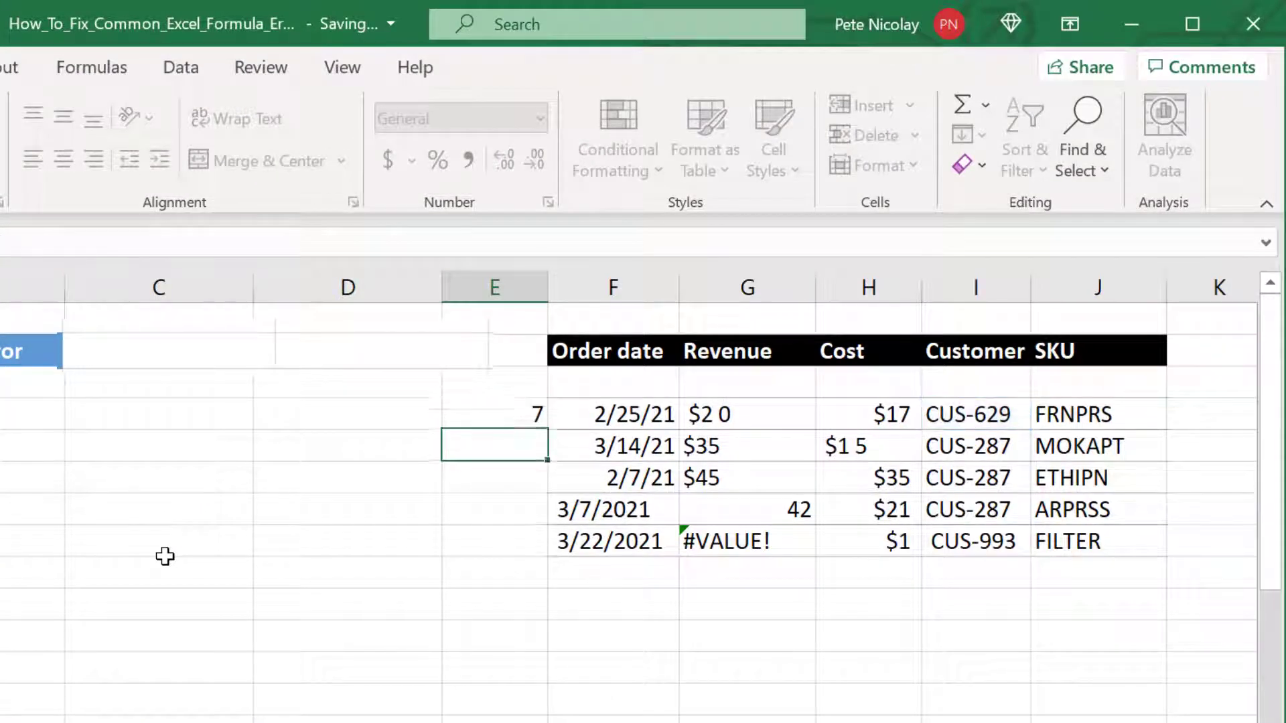
Copy the LEN formula from E4 down through E8
key("Up")
key("ctrl+c")
key("shift+Down")
key("shift+Down")
key("shift+Down")
key("shift+Down")
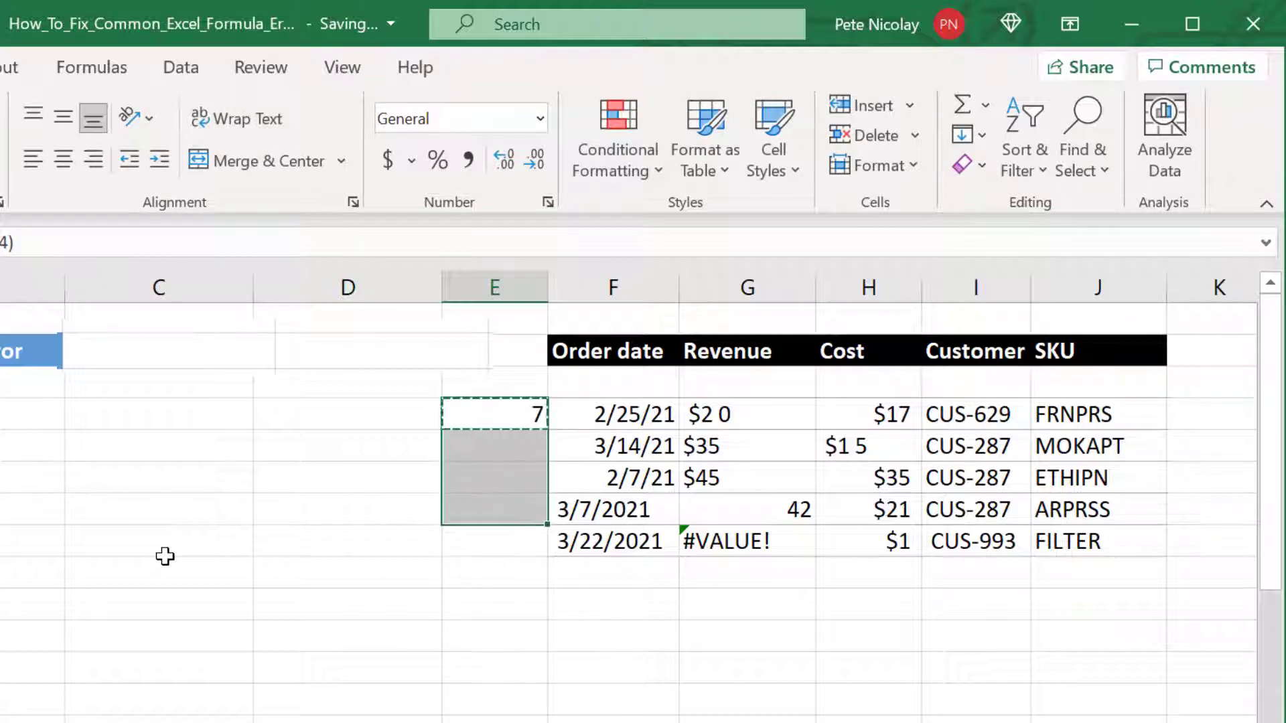
key("ctrl+v")
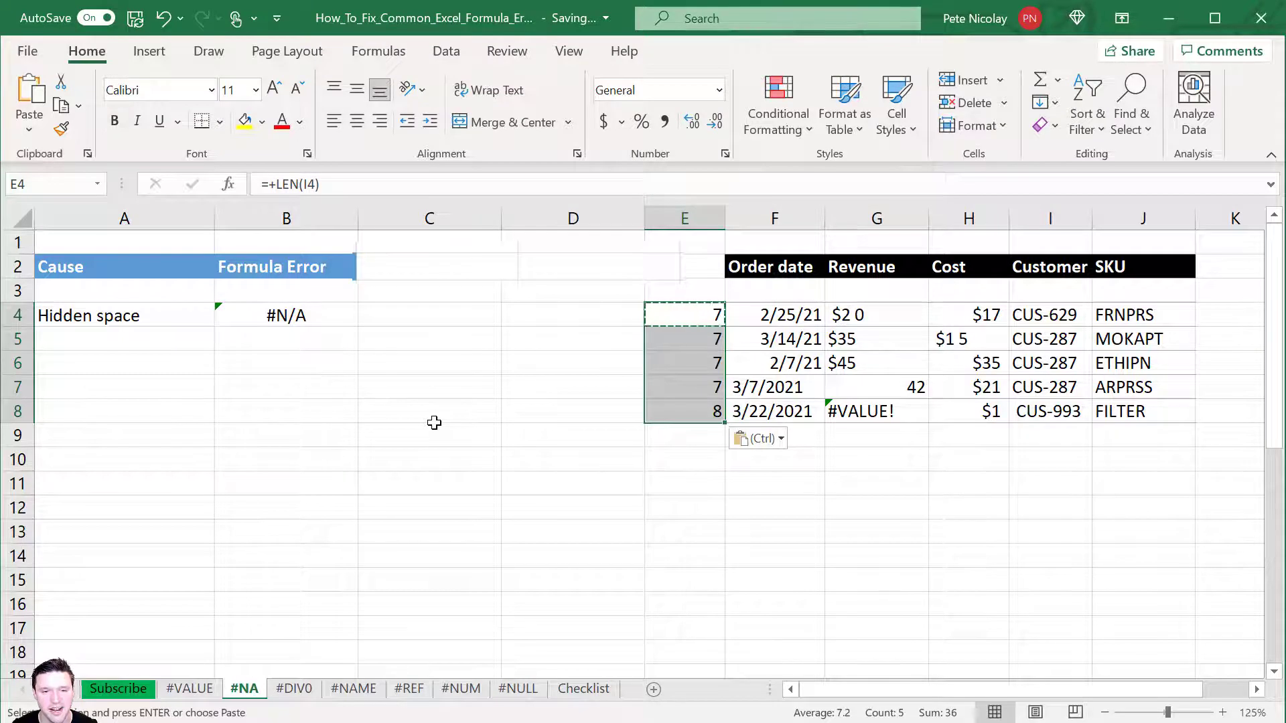
Wrap the I4:J8 table array of the VLOOKUP formula in B4 in TRIM
key("Left")
key("Left")
key("Left")
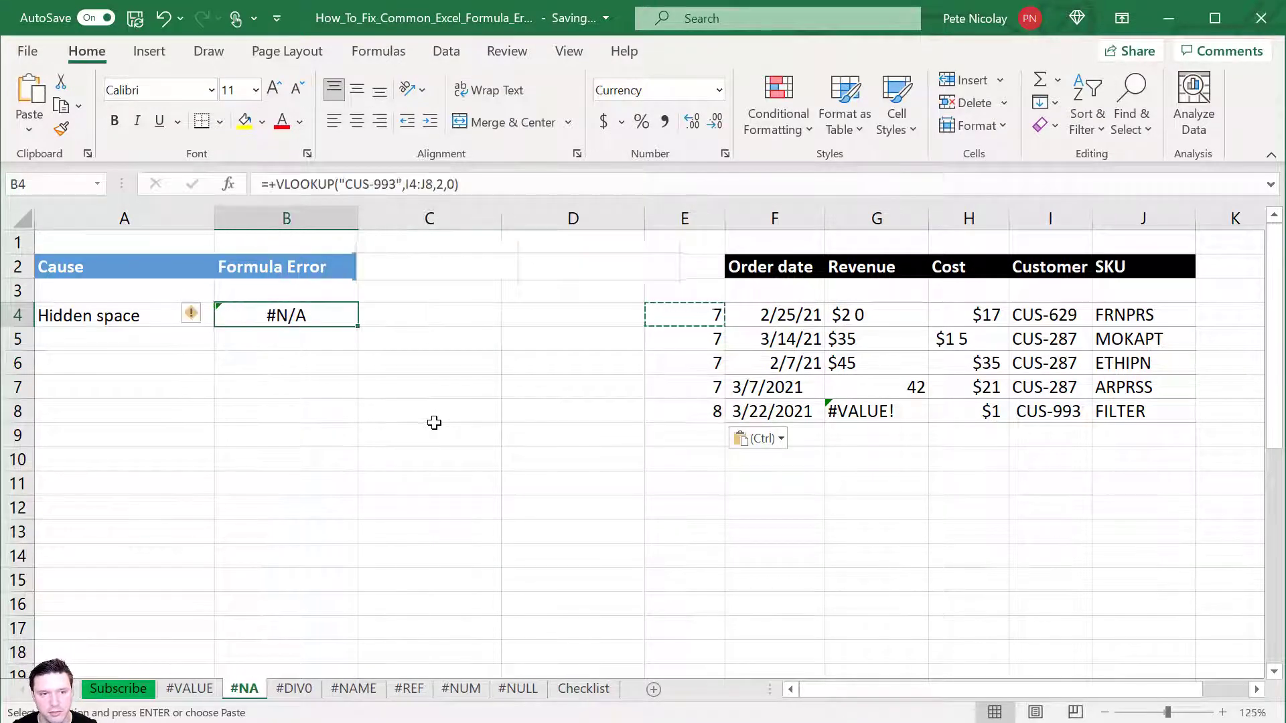
key("Escape")
key("F2")
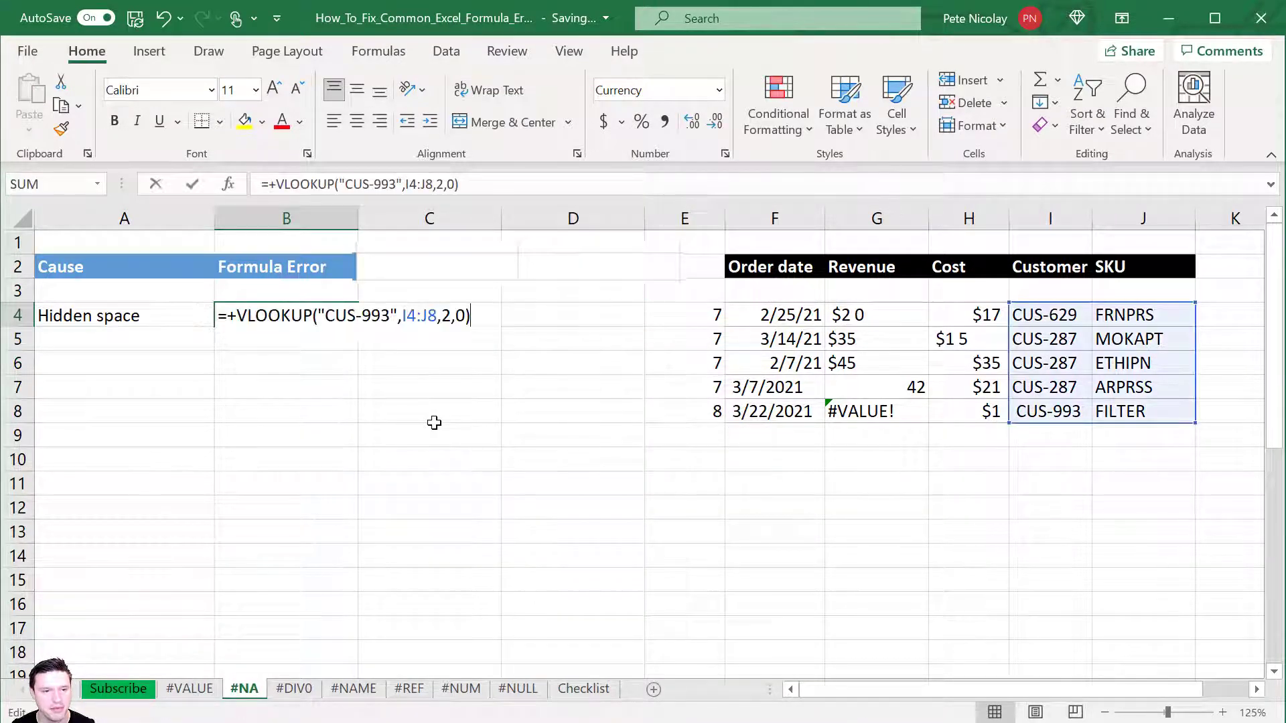
key("Left")
key("Left")
key("Left")
key("Left")
key("Left")
key("Left")
key("Left")
key("Left")
key("Left")
key("Left")
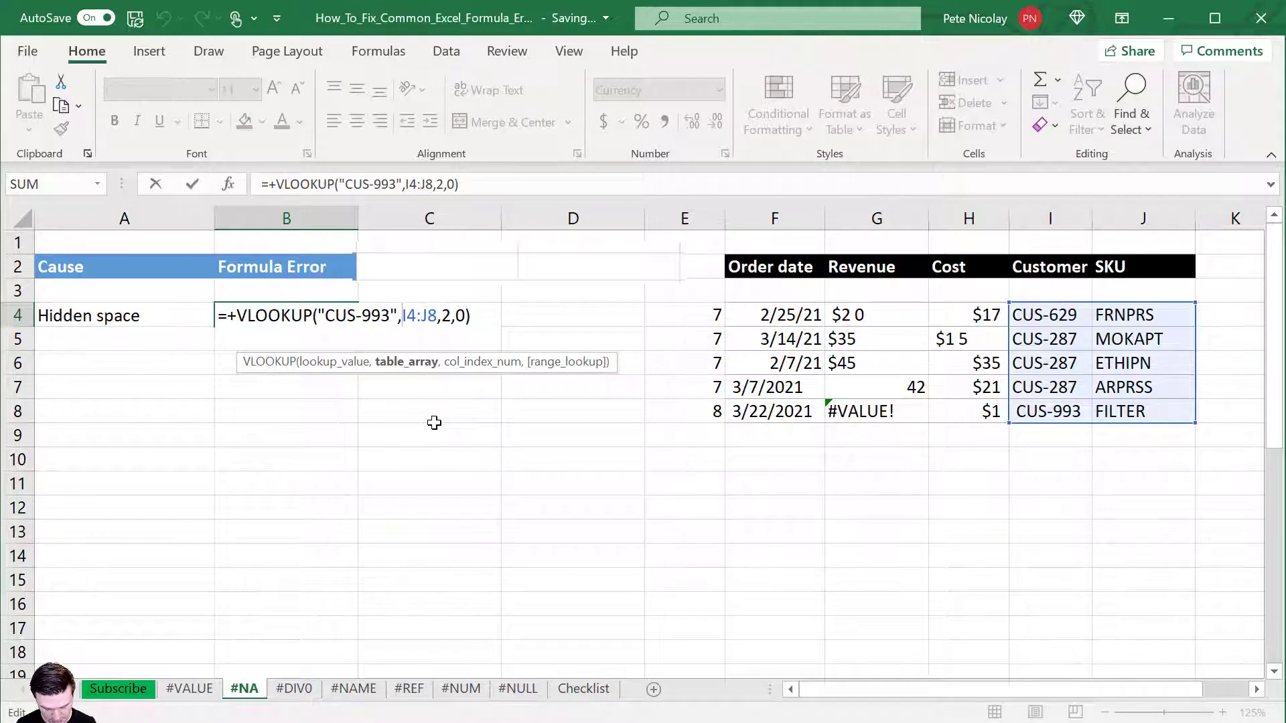
type("trim(")
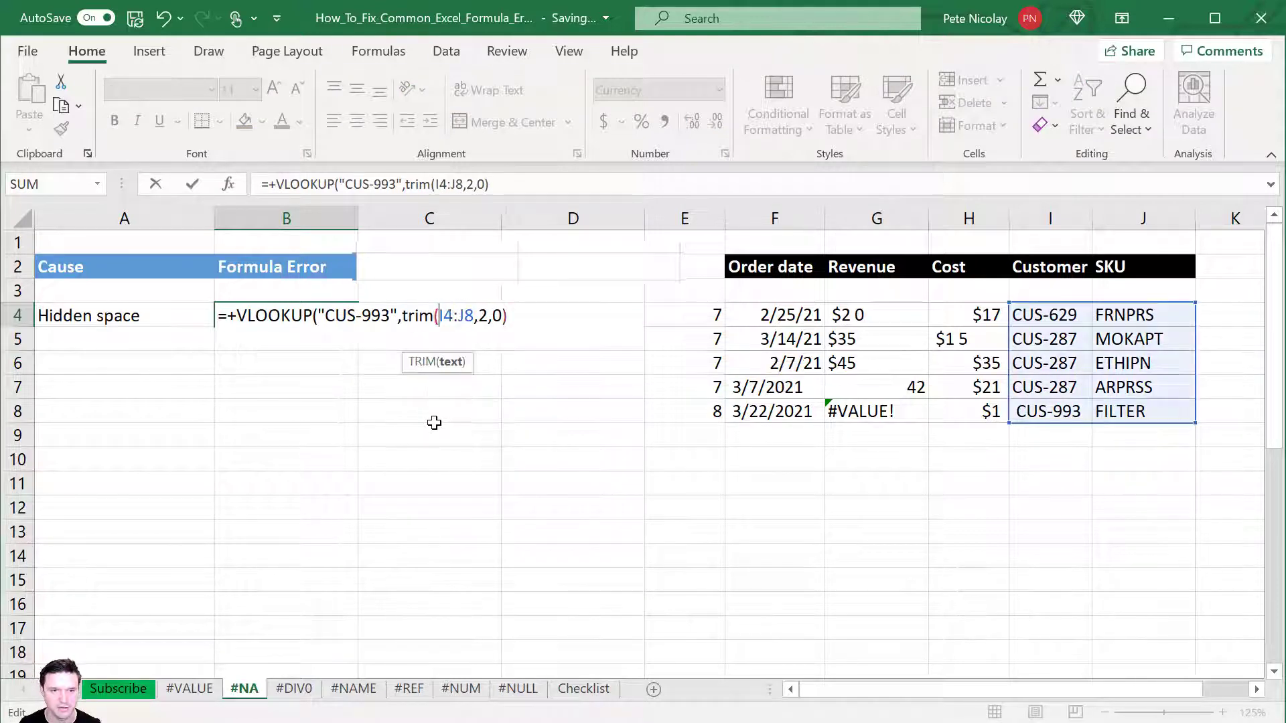
key("Right")
type(")")
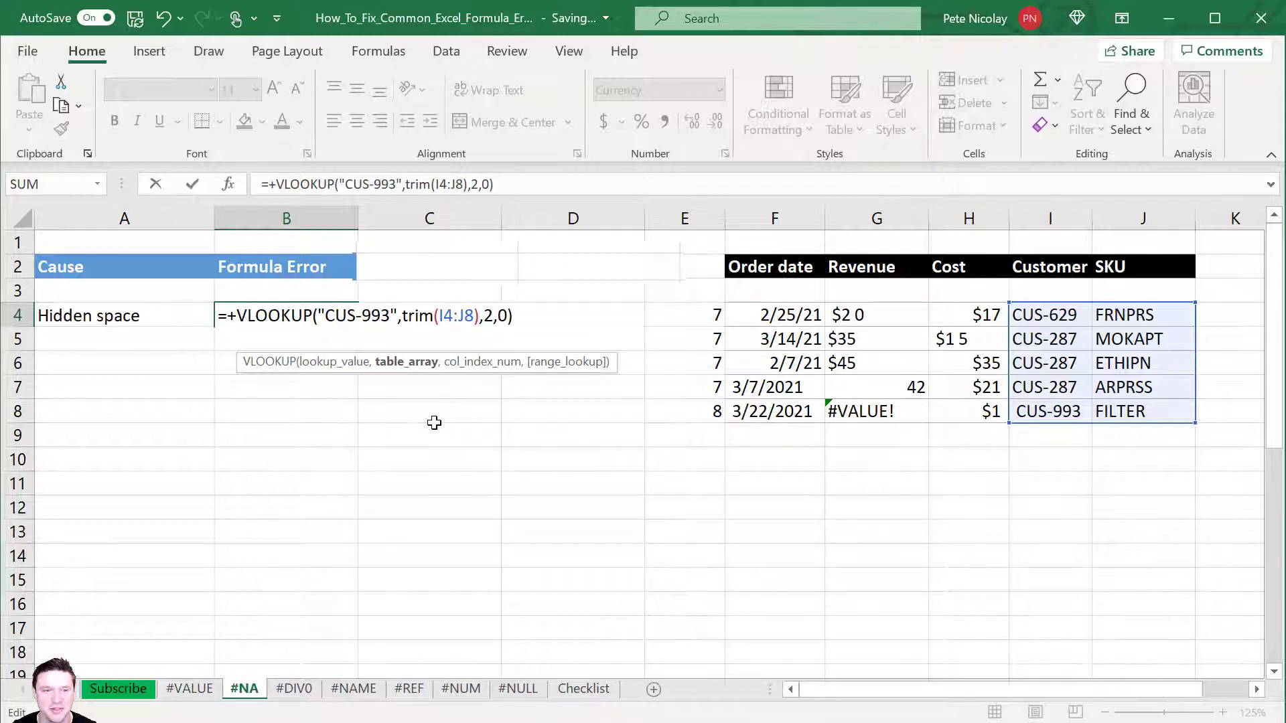
key("Return")
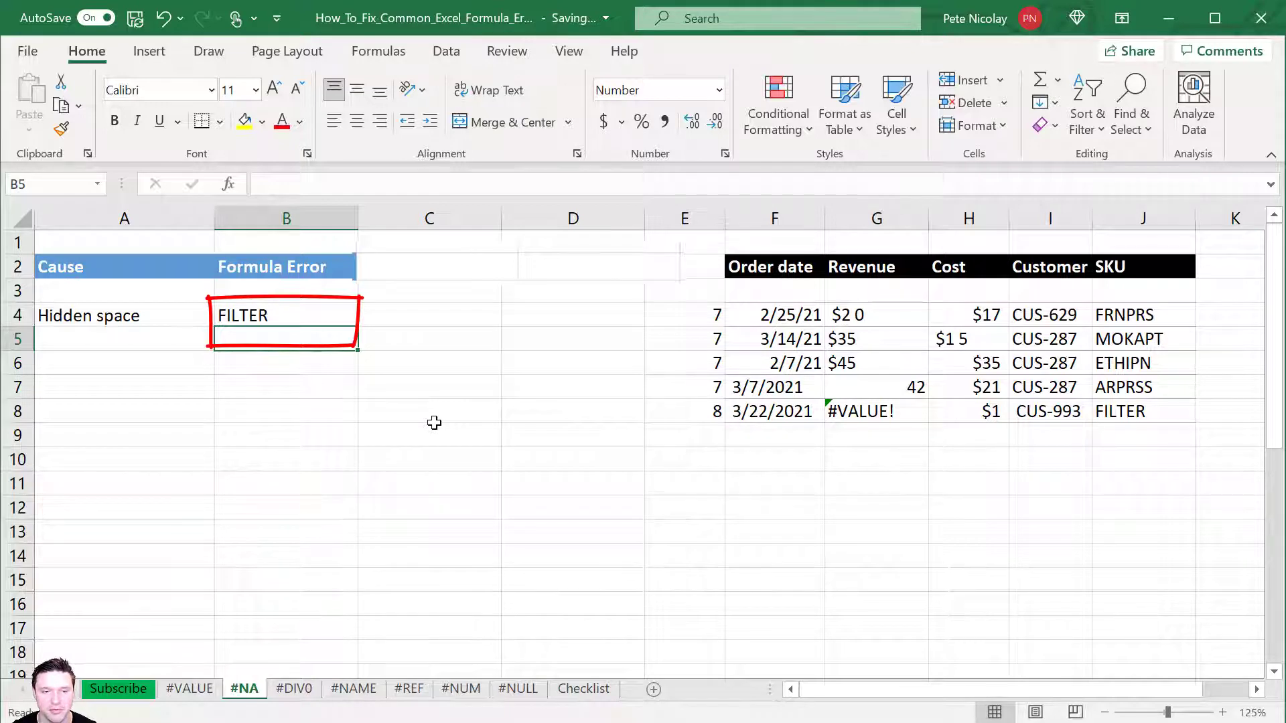
On the #DIV0 sheet, enter =+H4/G4 in B4 and fill it down through B8
left_click(294, 689)
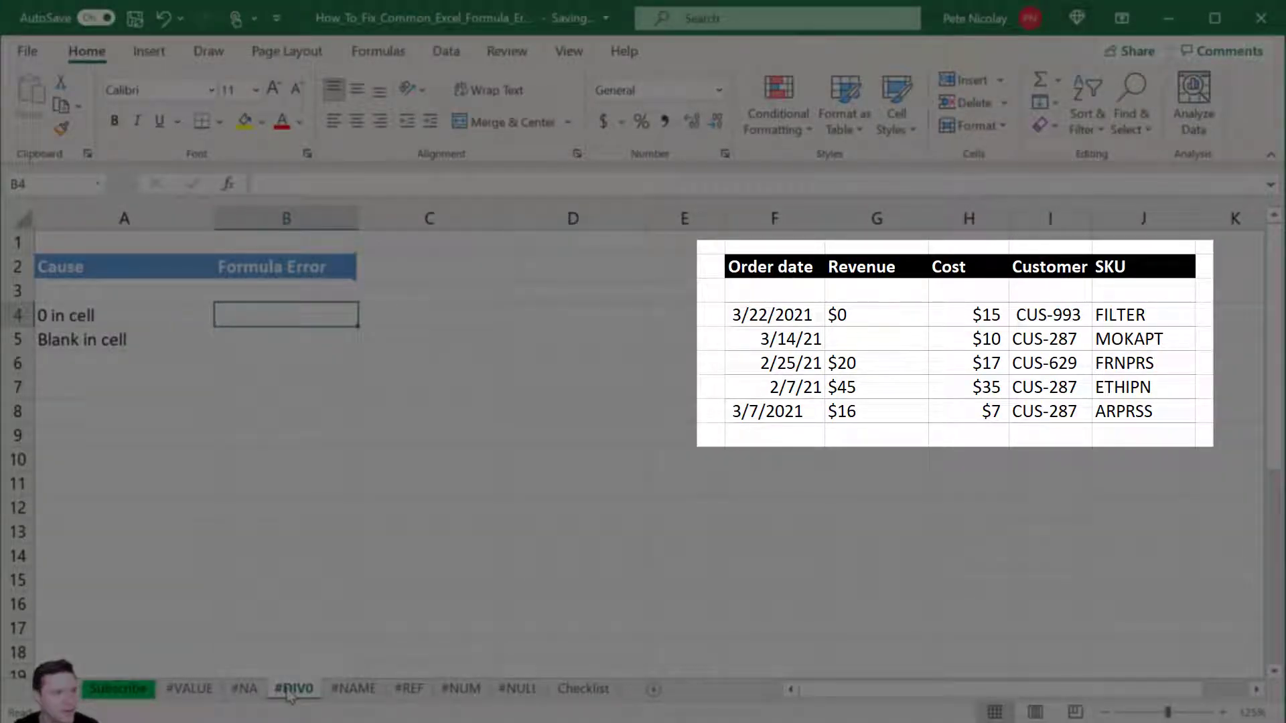
type("=+H4/G4")
key("ctrl+Return")
key("shift+Down")
key("shift+Down")
key("shift+Down")
key("shift+Down")
key("ctrl+d")
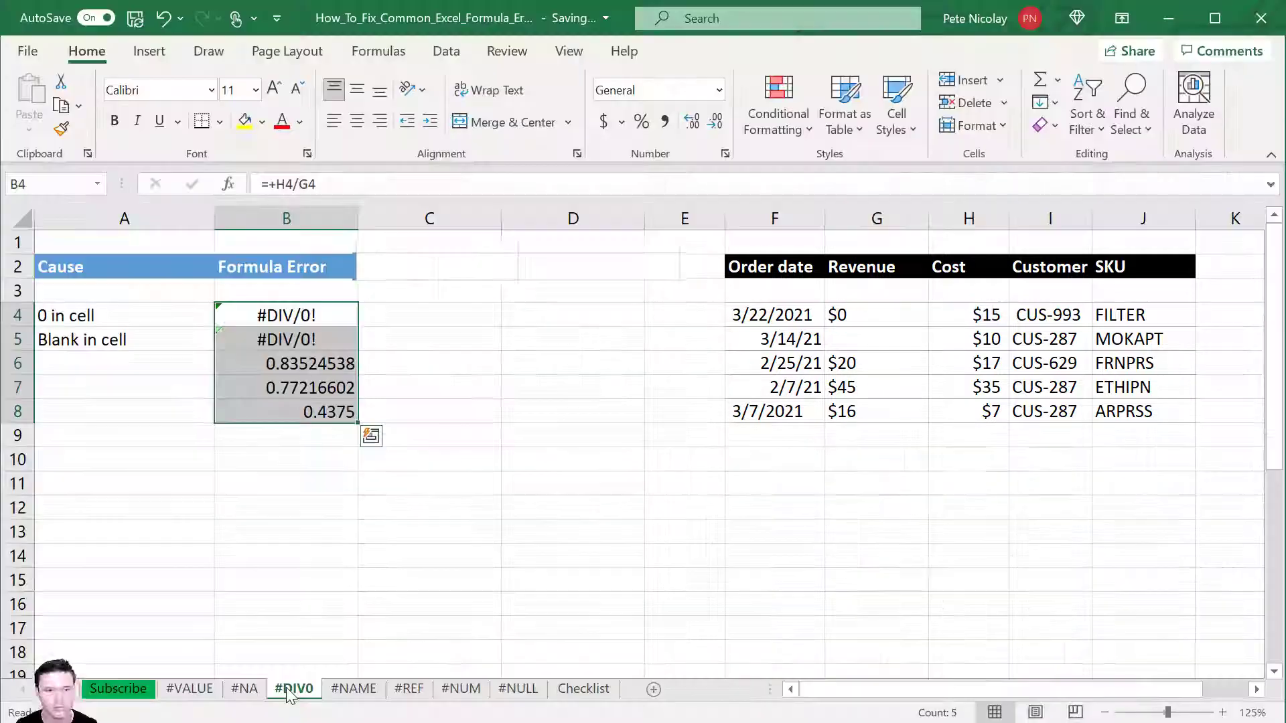
Wrap the division formula in B4 in IFERROR with "No Sales" as the error value and fill it down to B5
key("Left")
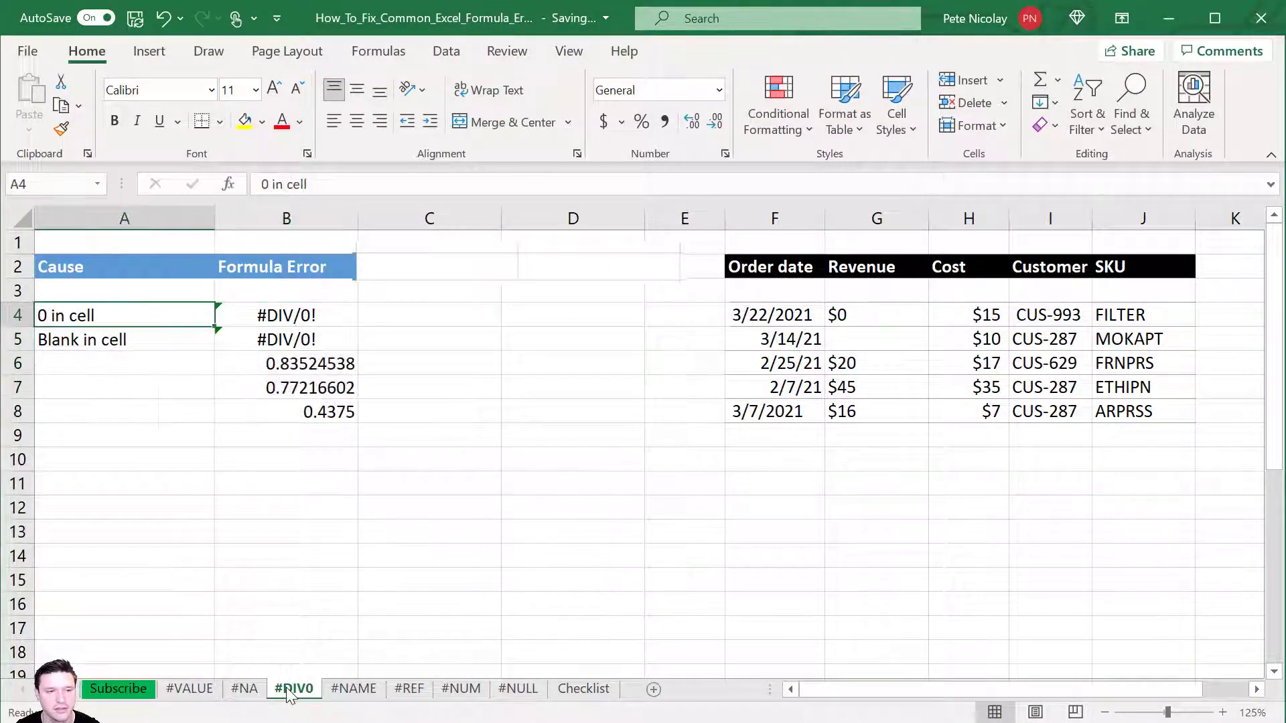
key("Right")
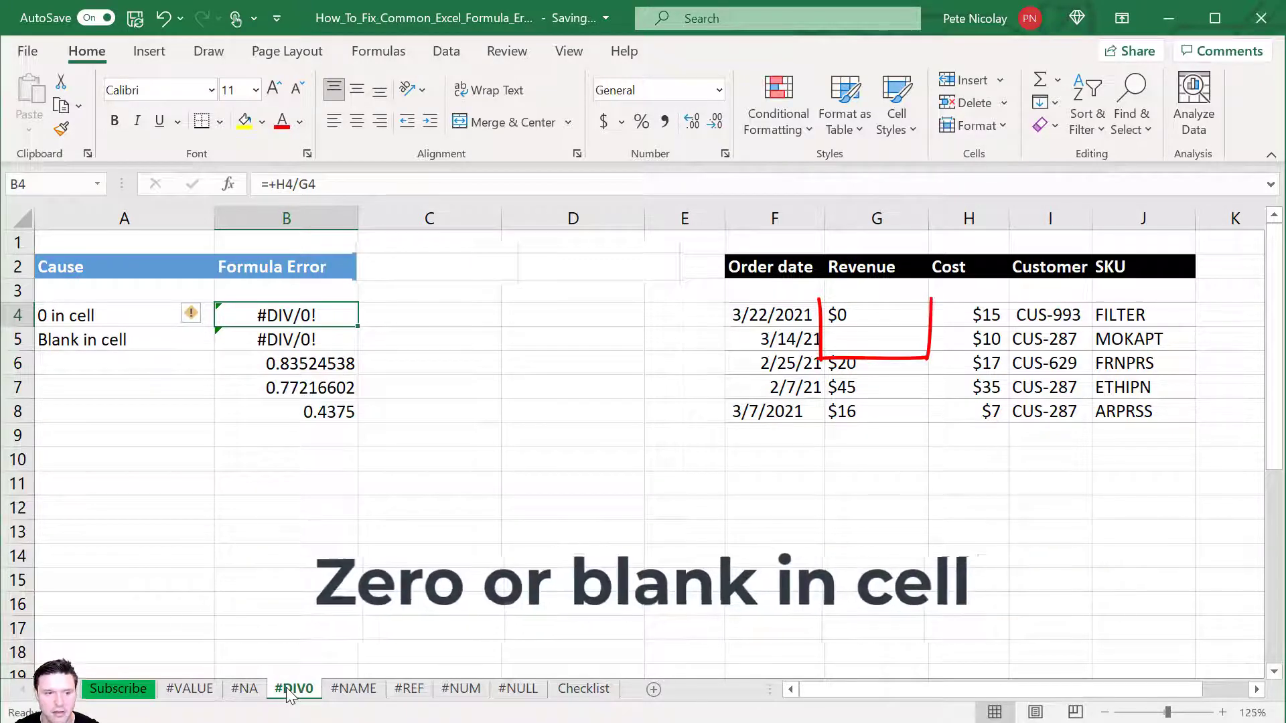
key("F3")
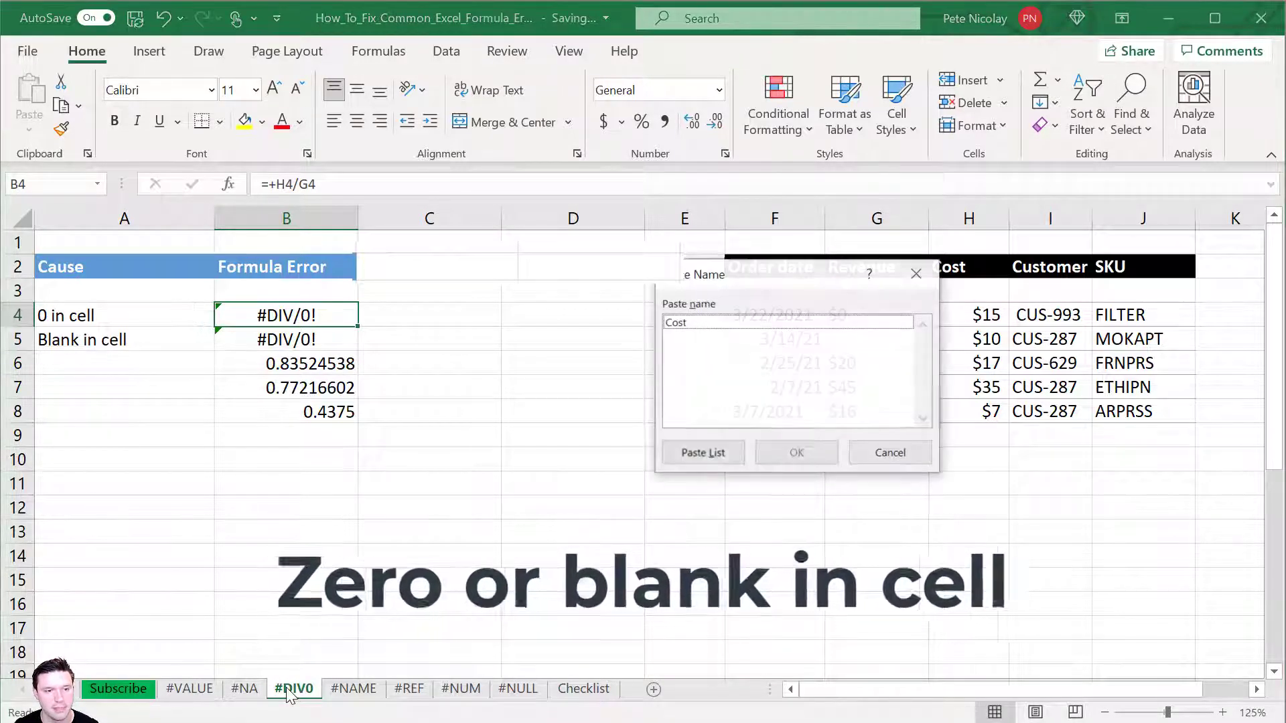
key("Escape")
key("F2")
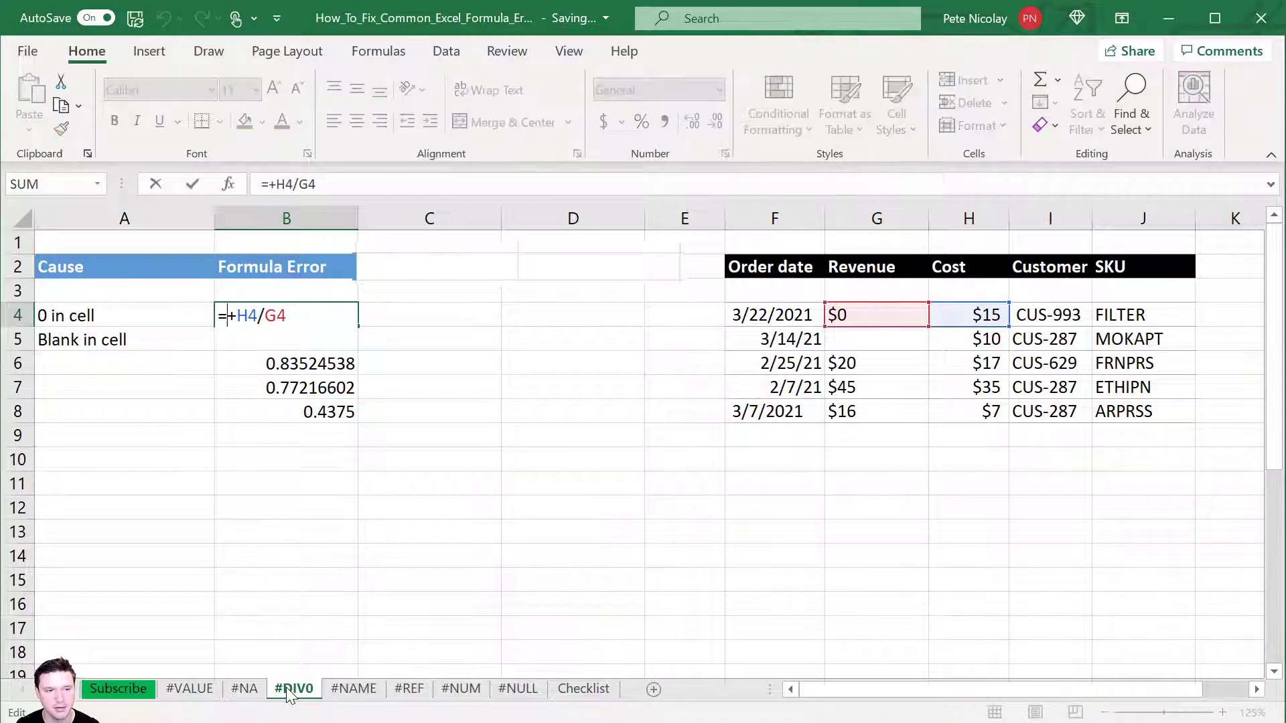
key("Home")
key("Right")
key("Right")
type("IFERROR(")
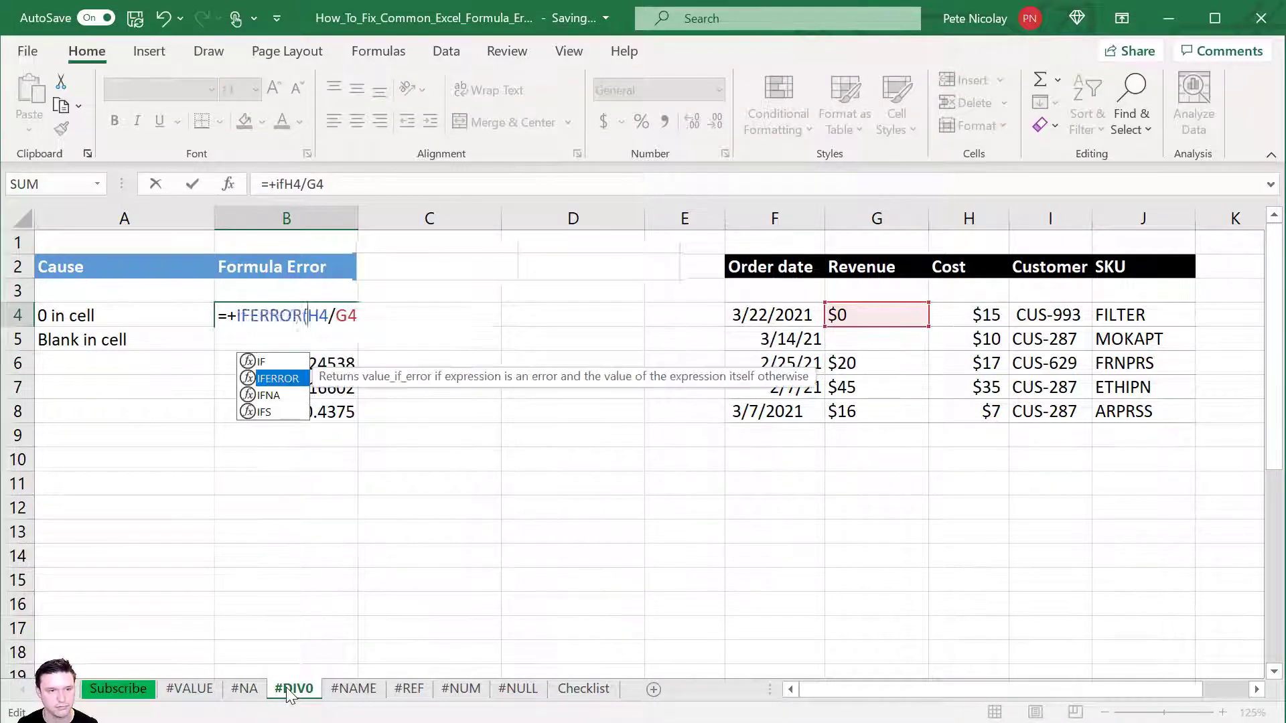
key("End")
type(",\"No Sales\")")
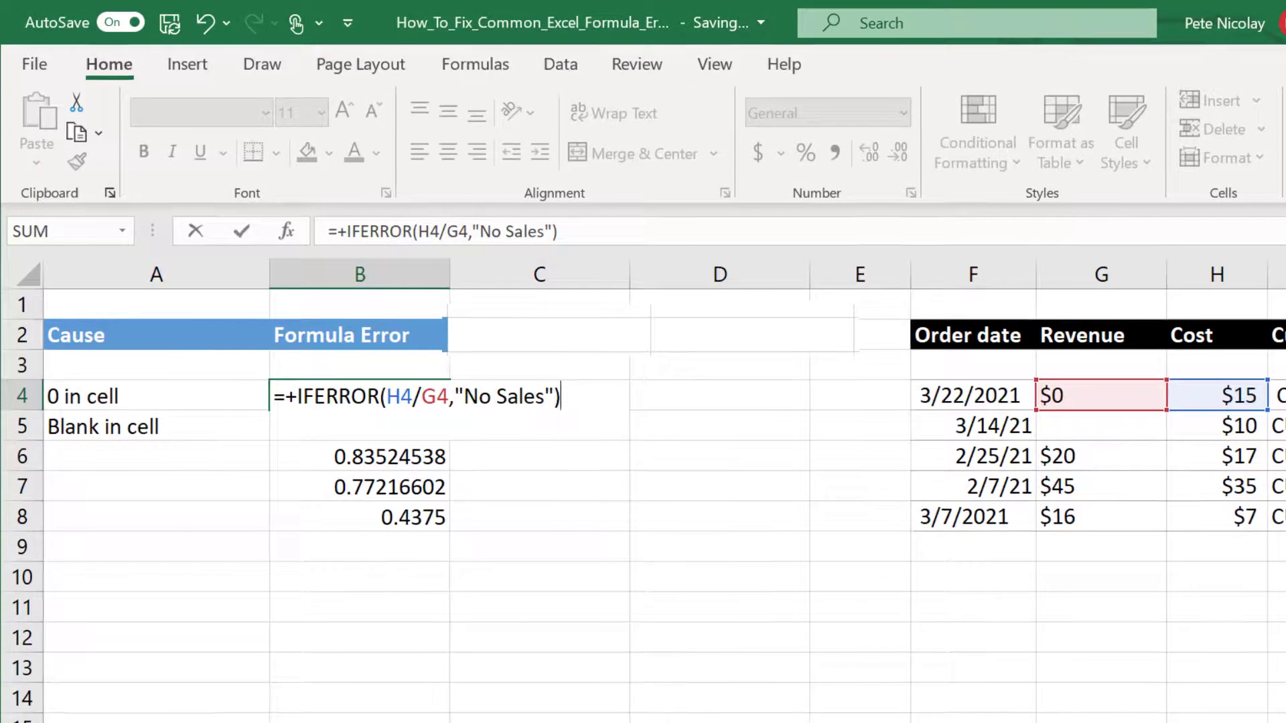
key("Return")
left_click(360, 396)
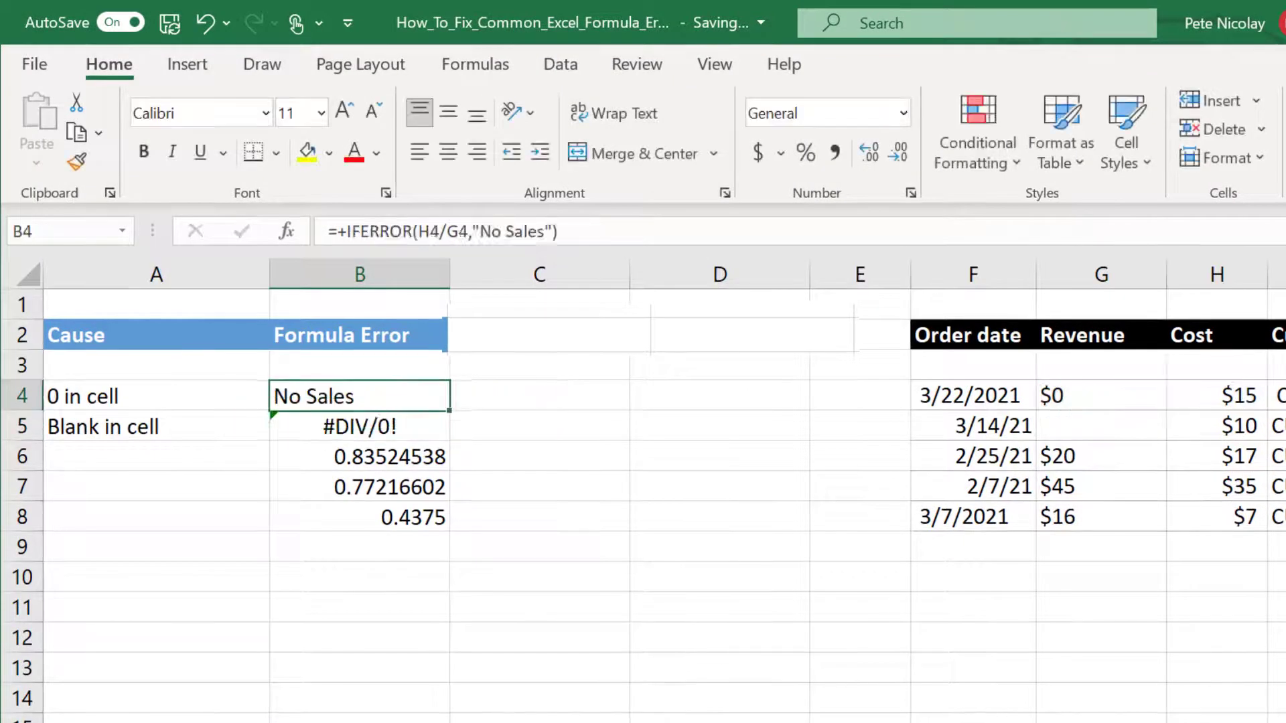
left_click_drag(449, 410, 429, 435)
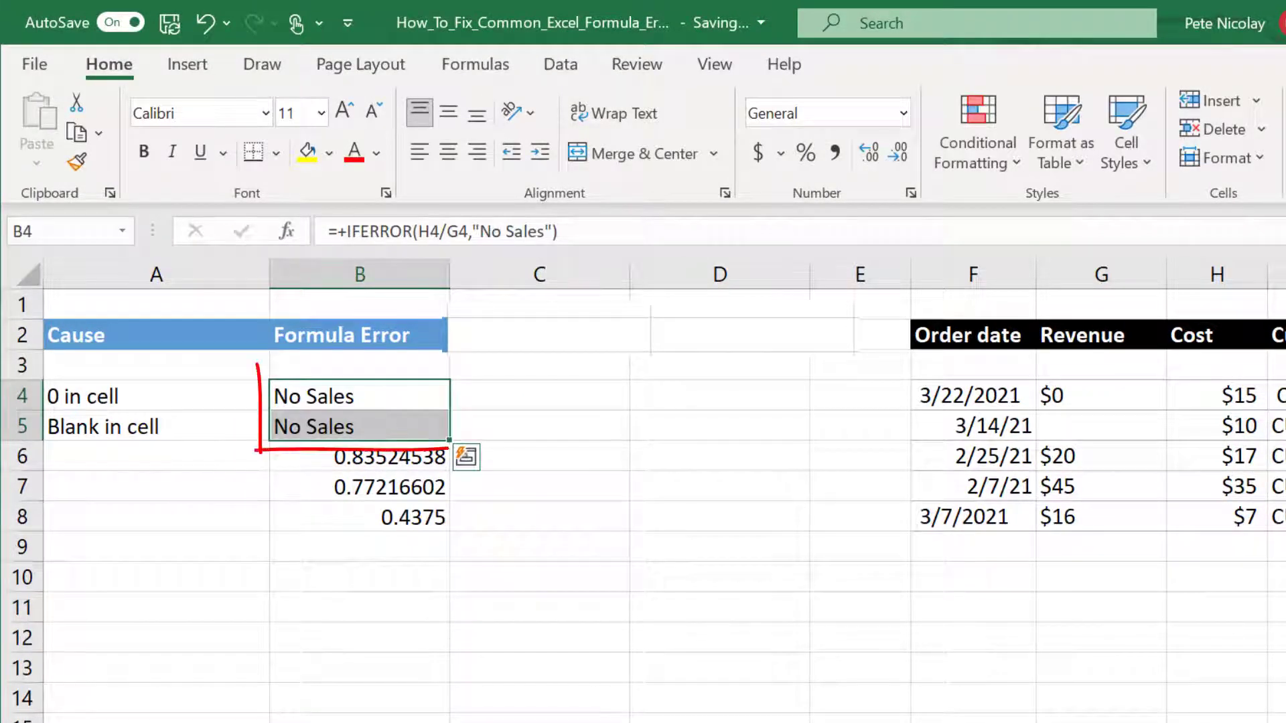
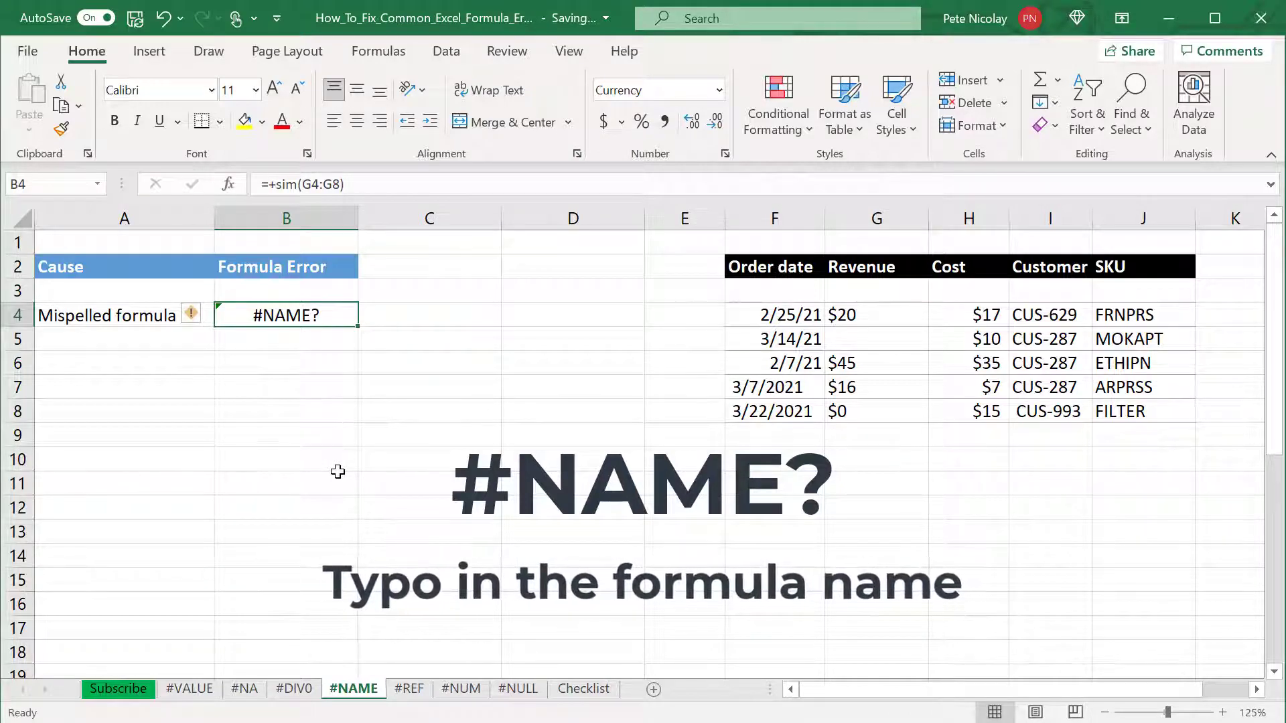
Correct the misspelled function name sim to SUM in the B4 formula on the #NAME sheet
key("F2")
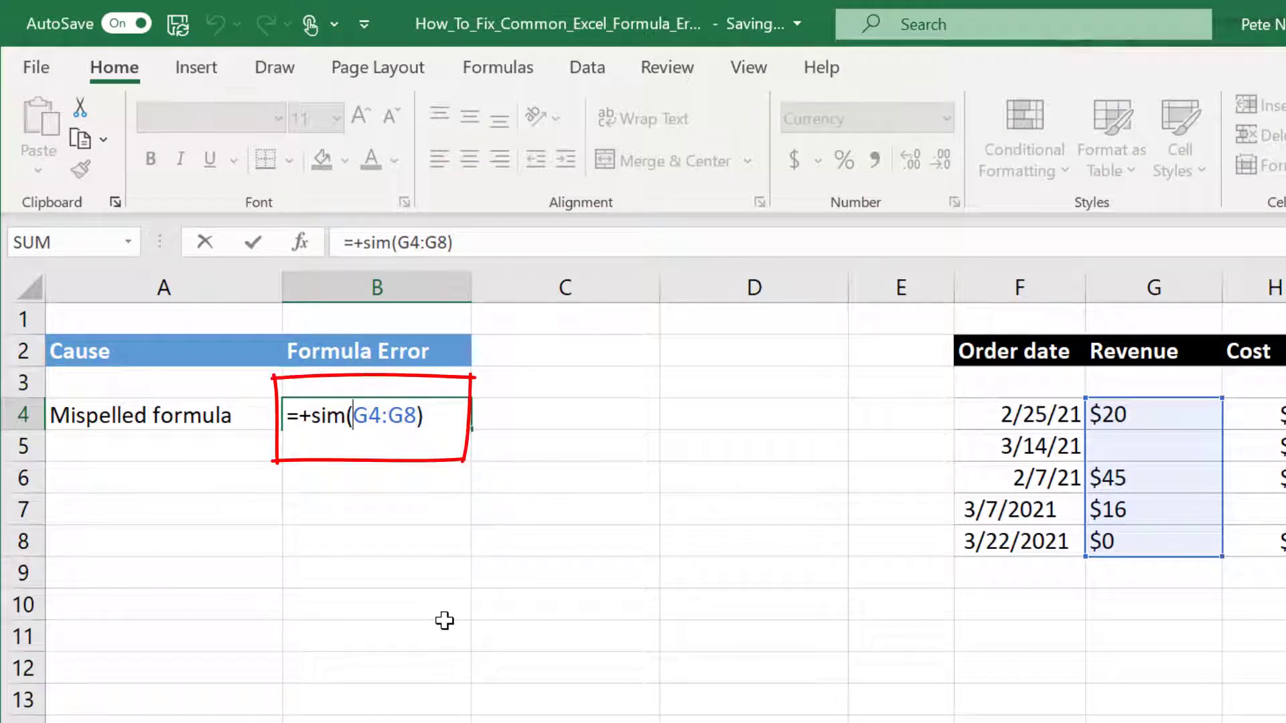
key("Escape")
key("F2")
key("Left")
key("Left")
key("Left")
key("Left")
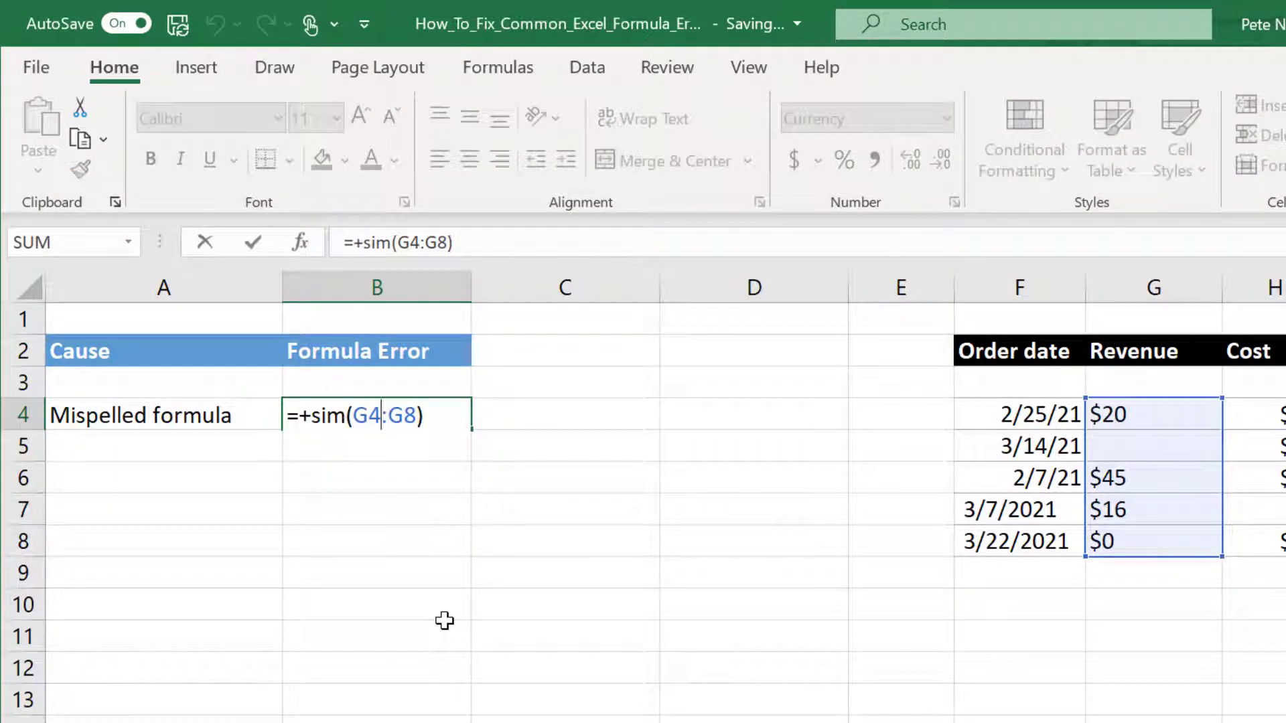
key("BackSpace")
type("u")
key("Return")
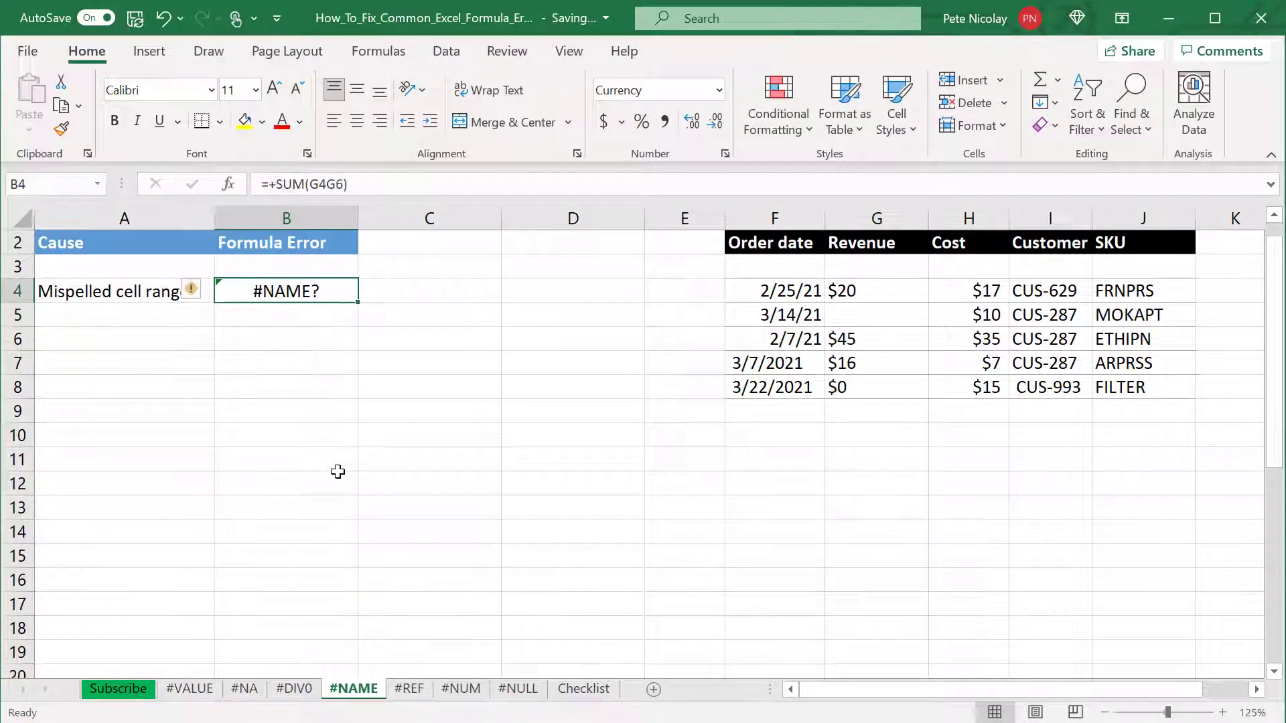
Insert the missing colon in the SUM formula in B4 so that its range reads G4:G6
key("F2")
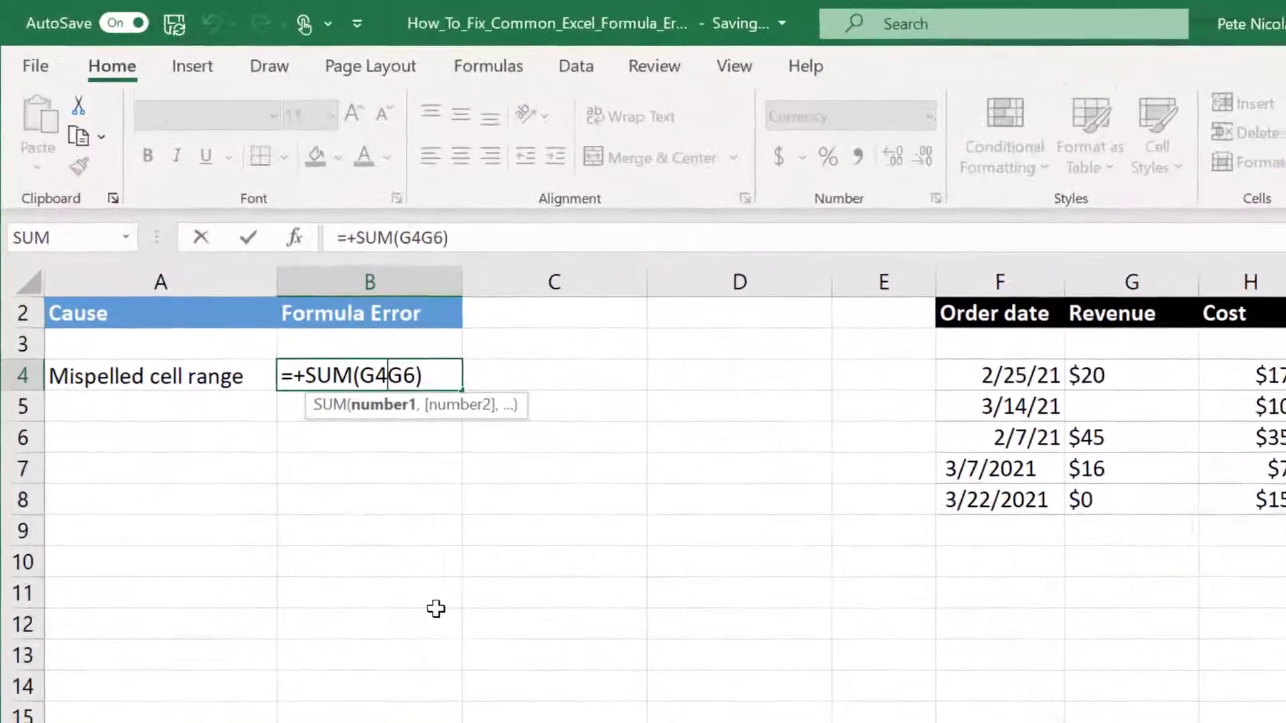
key("Escape")
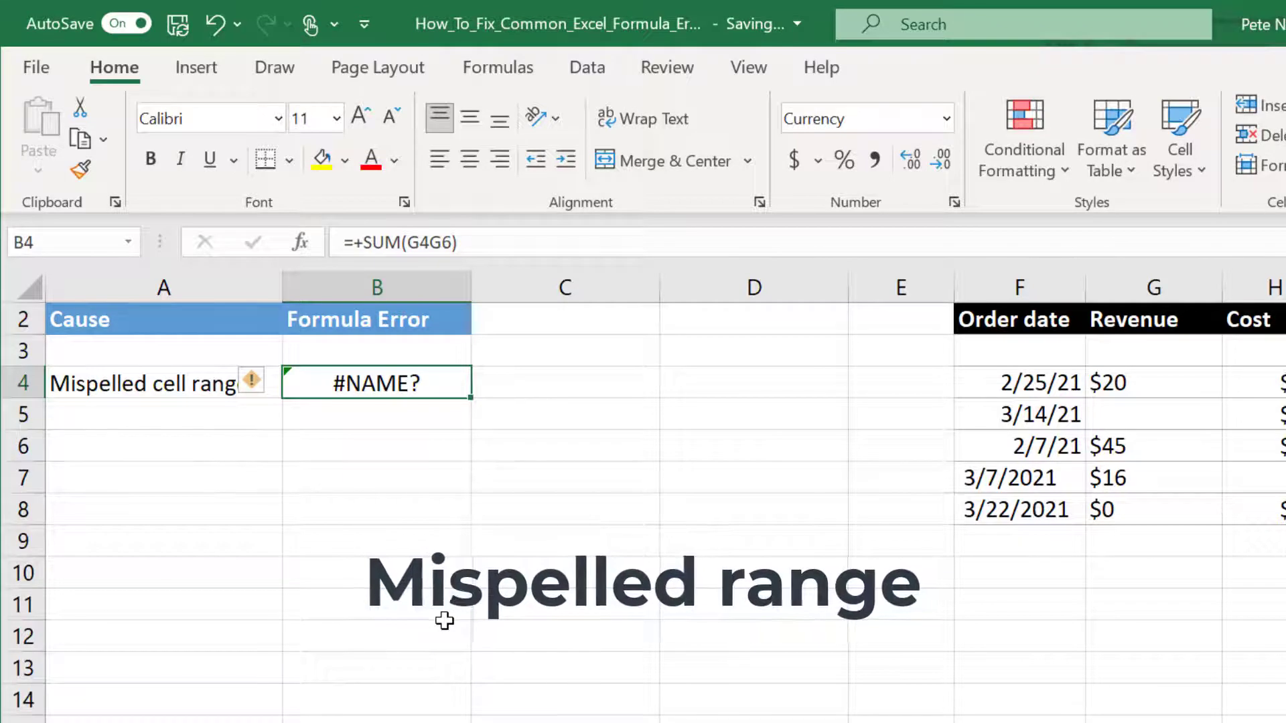
key("F2")
key("Left")
key("Left")
key("Left")
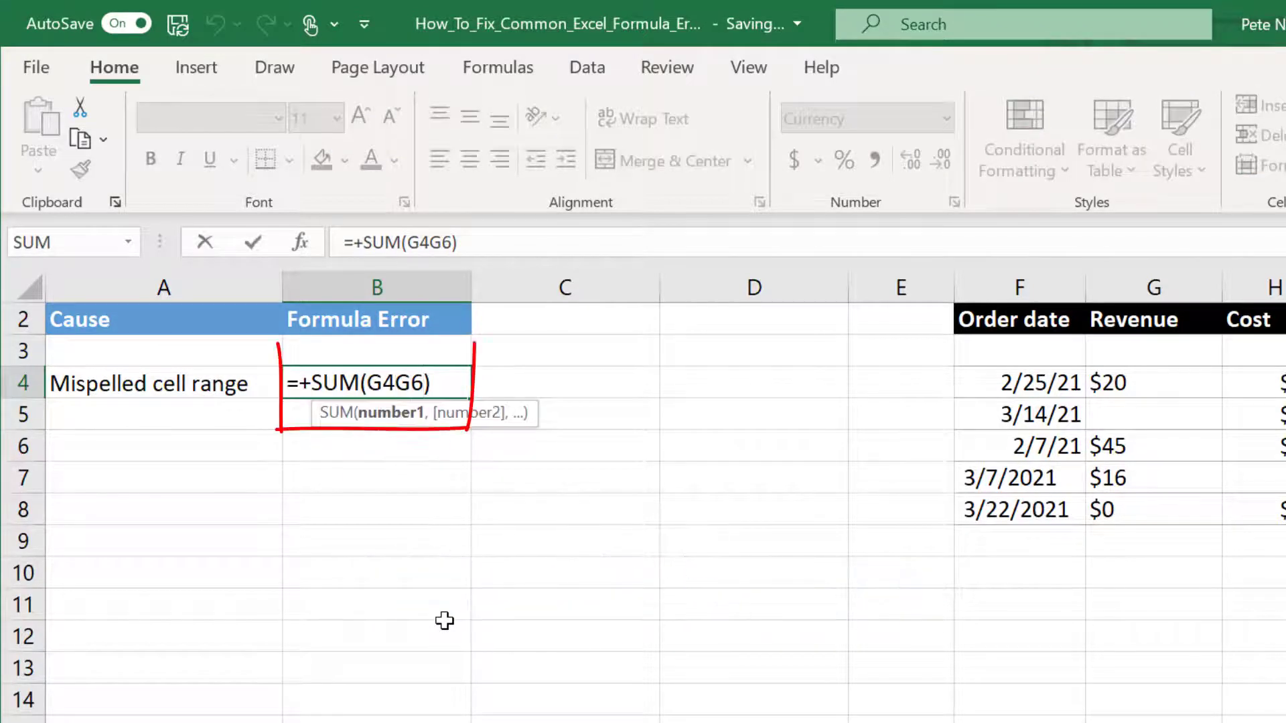
type(":")
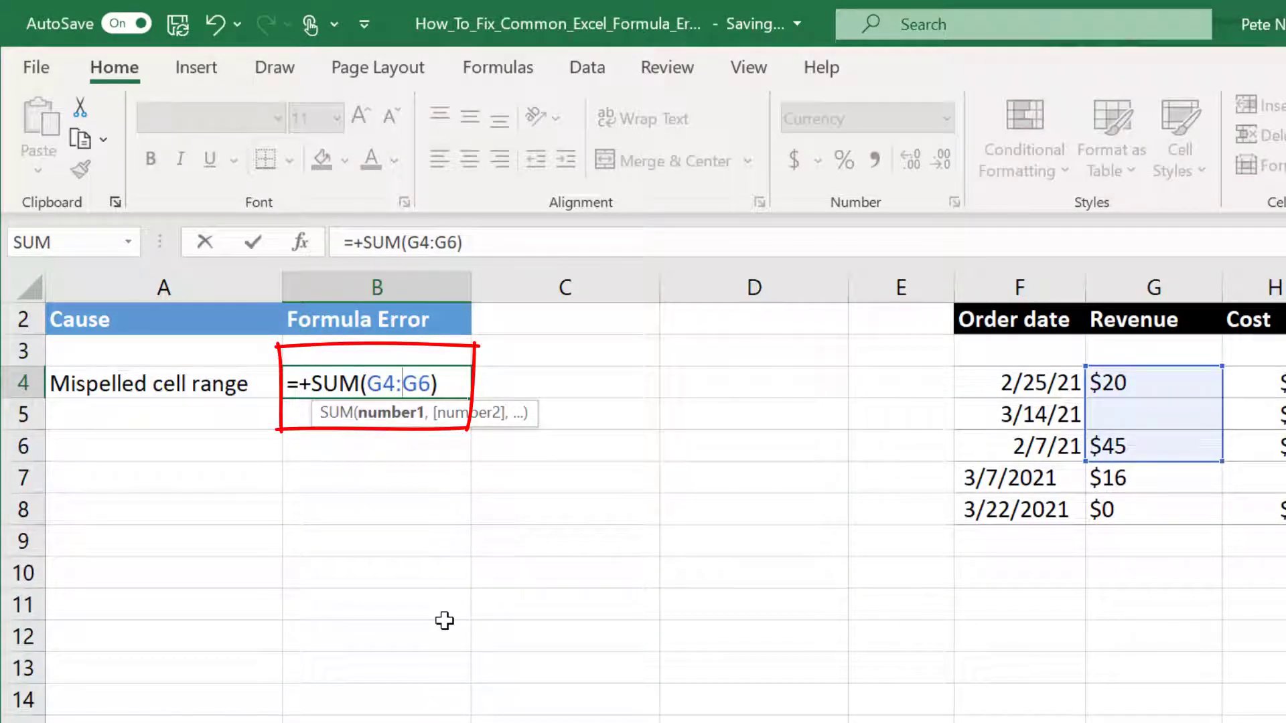
key("Return")
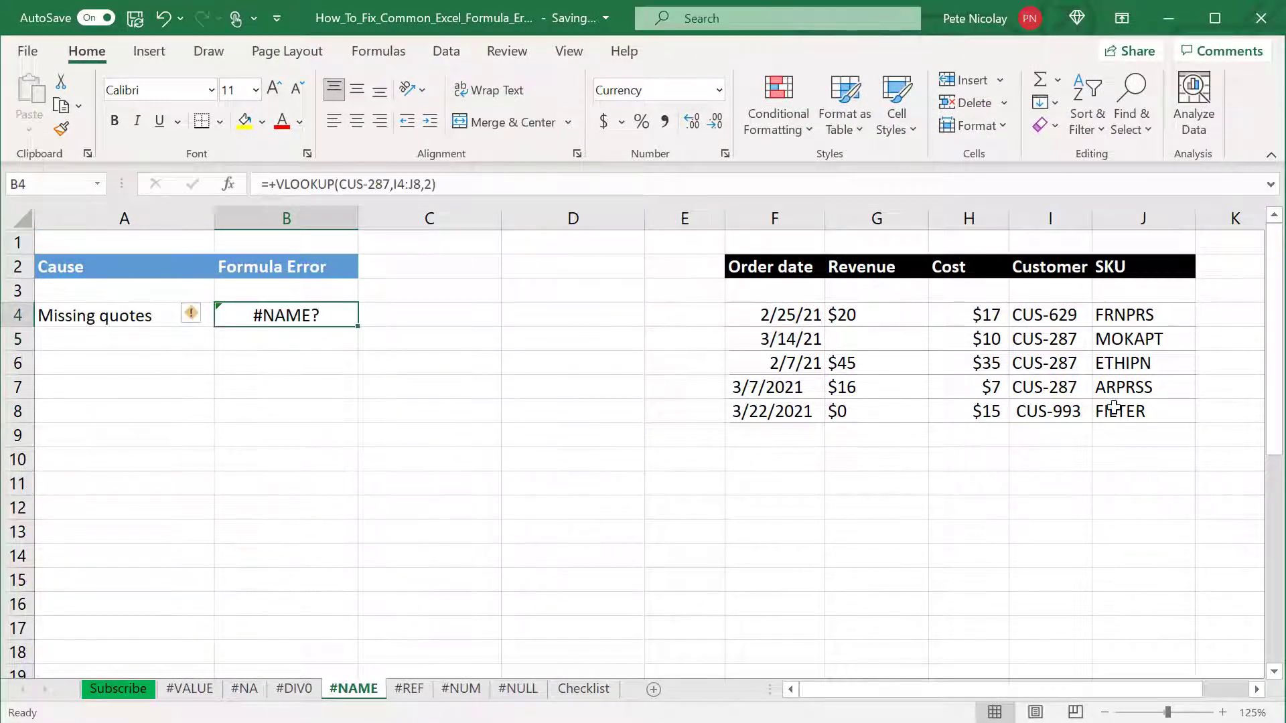
Enclose the customer ID lookup value of the VLOOKUP formula in B4 in quotation marks
key("F2")
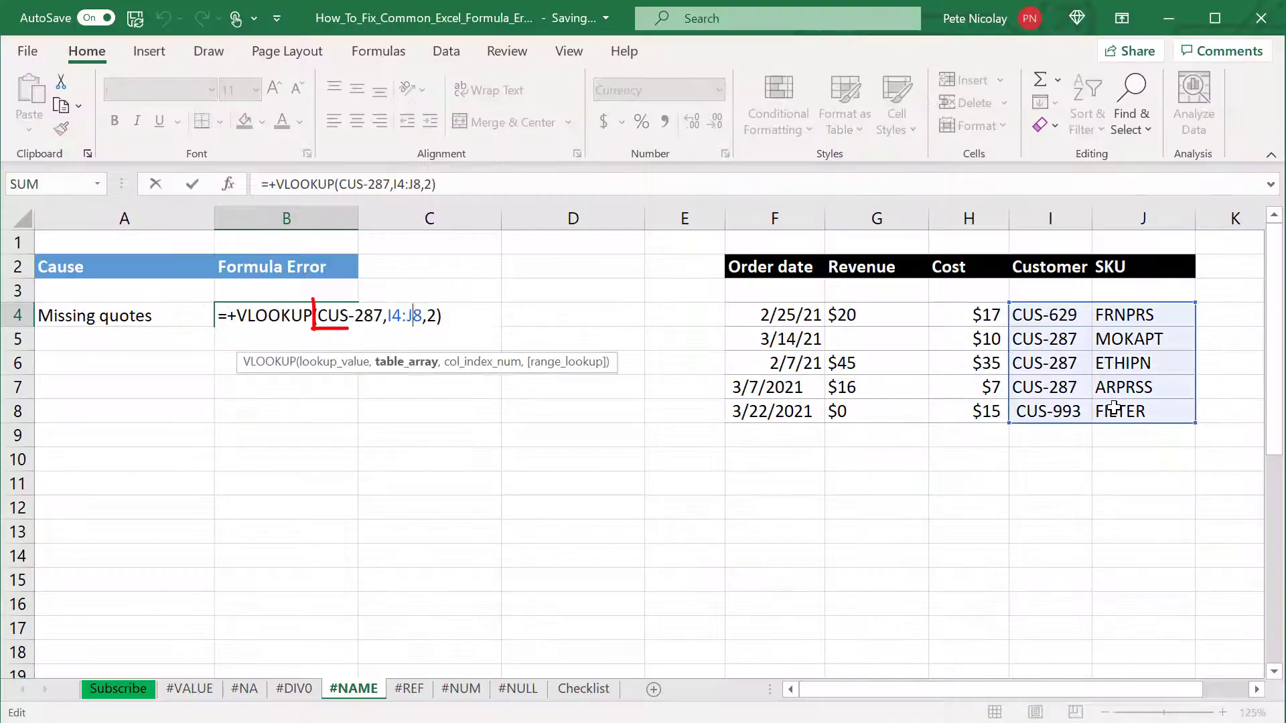
key("Left")
key("Left")
key("Left")
key("Left")
key("Left")
key("Left")
key("Left")
key("Left")
key("Left")
key("Left")
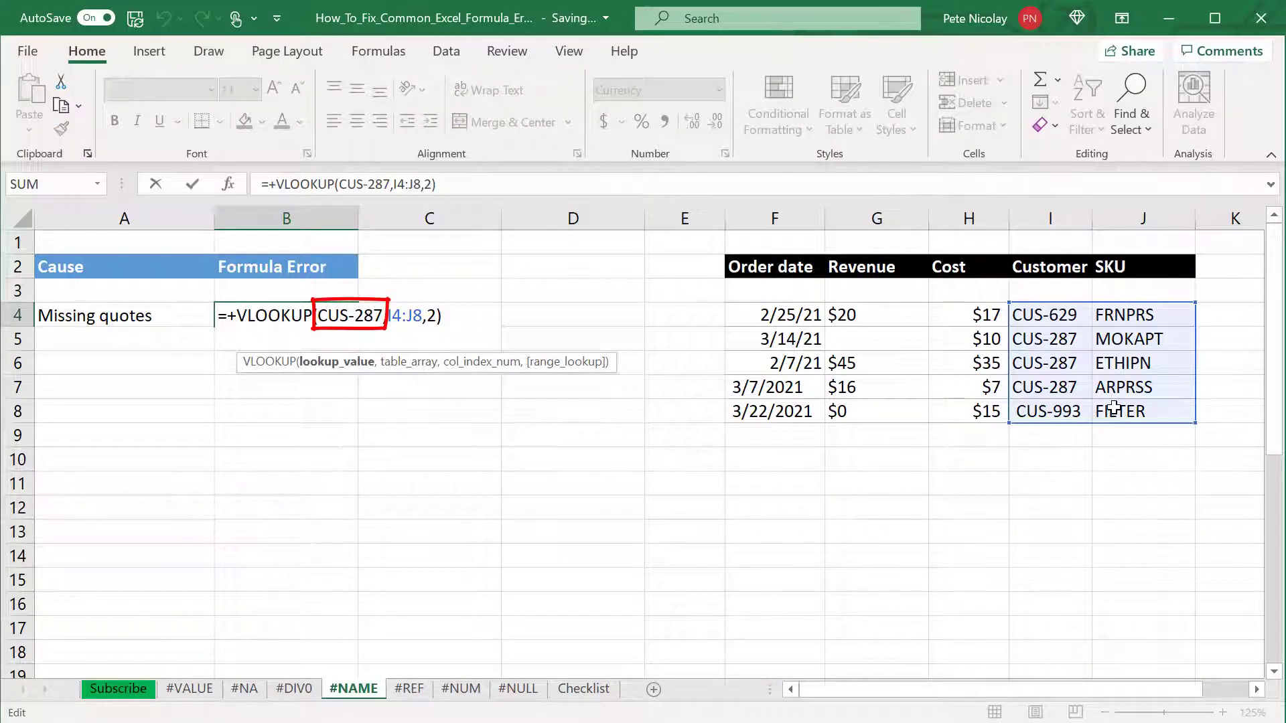
type("\"")
key("Right")
key("Right")
key("Right")
key("Right")
key("Right")
key("Right")
key("Right")
type("\"")
key("Return")
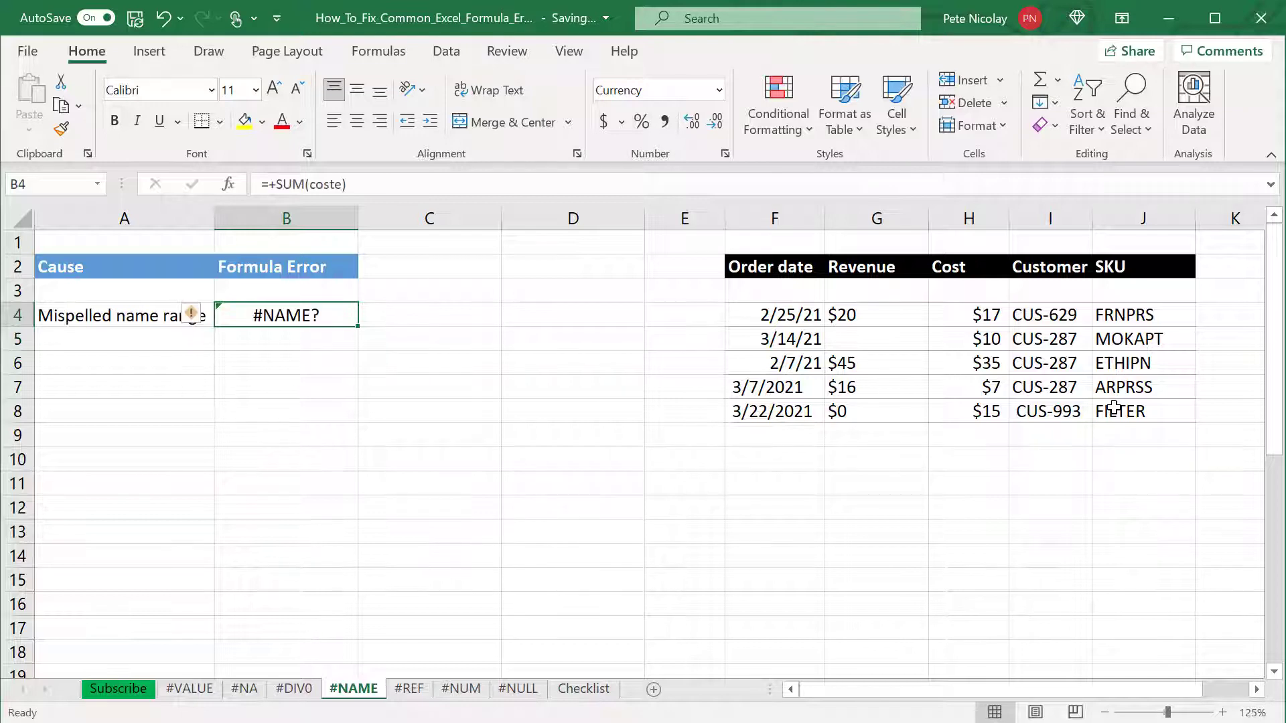
Check the range name of H4:H8 and correct the misspelled name coste to cost in the SUM formula in B4
key("F2")
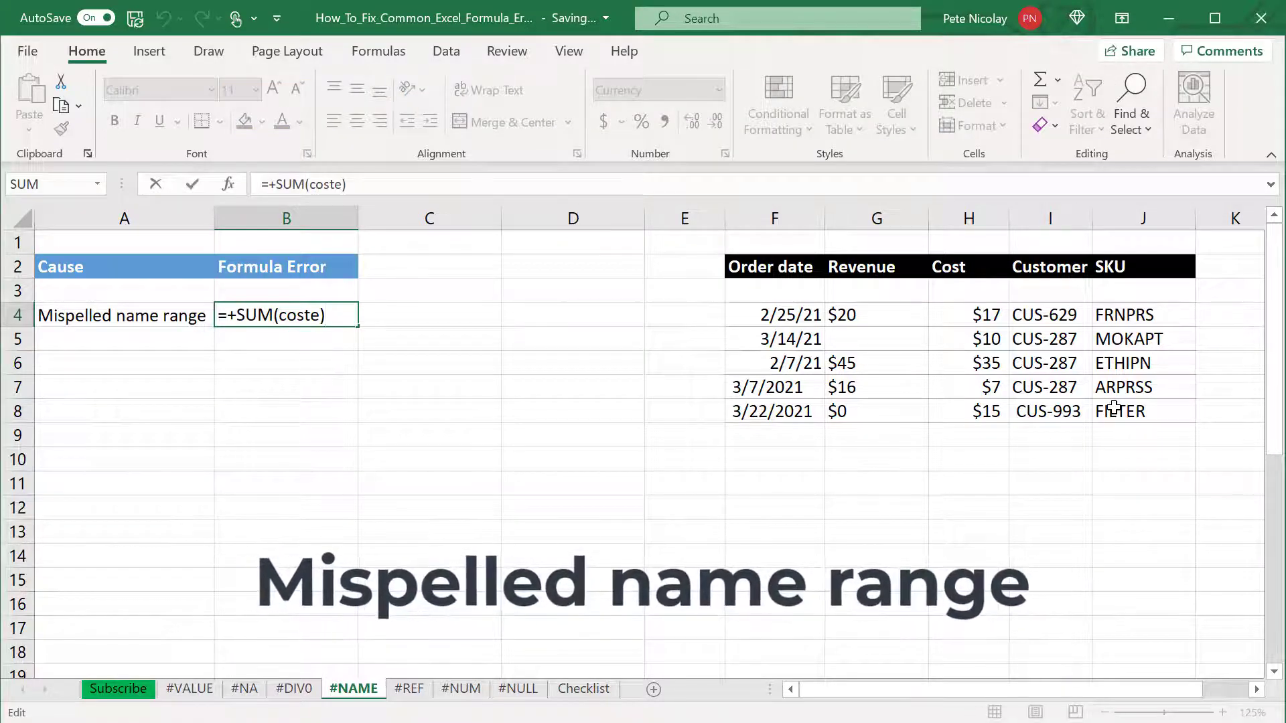
key("Escape")
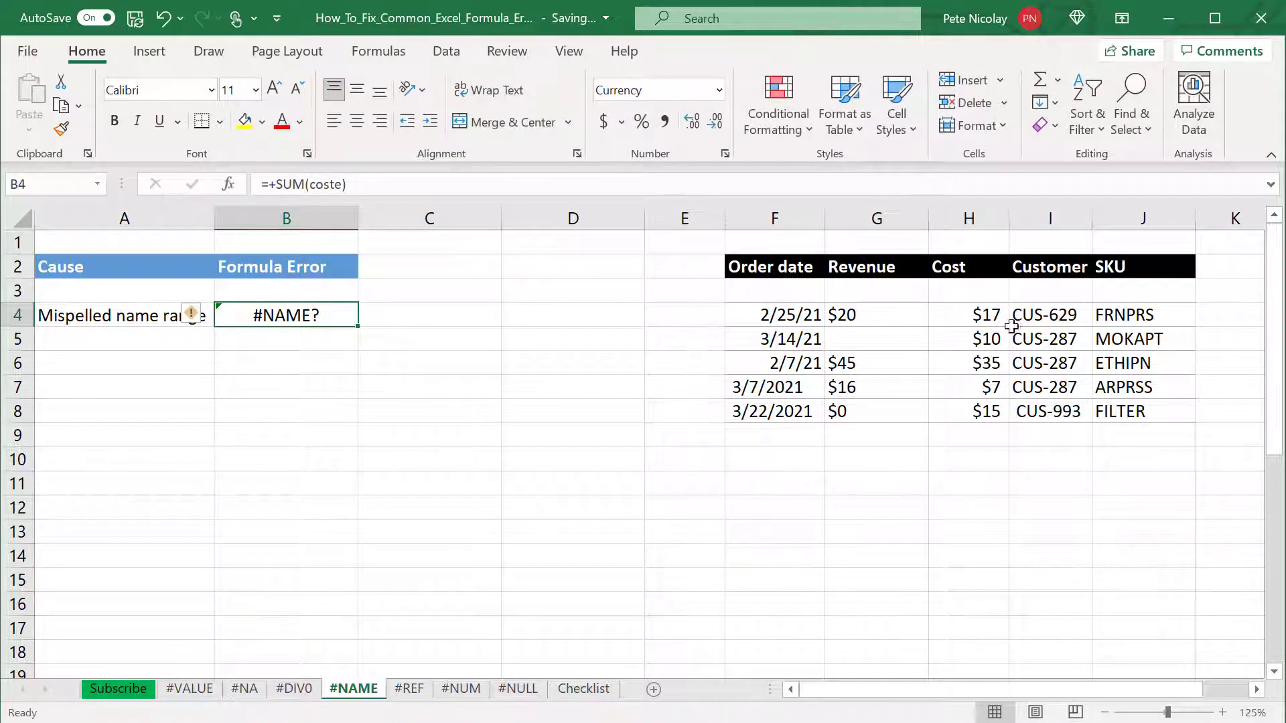
left_click_drag(985, 316, 992, 402)
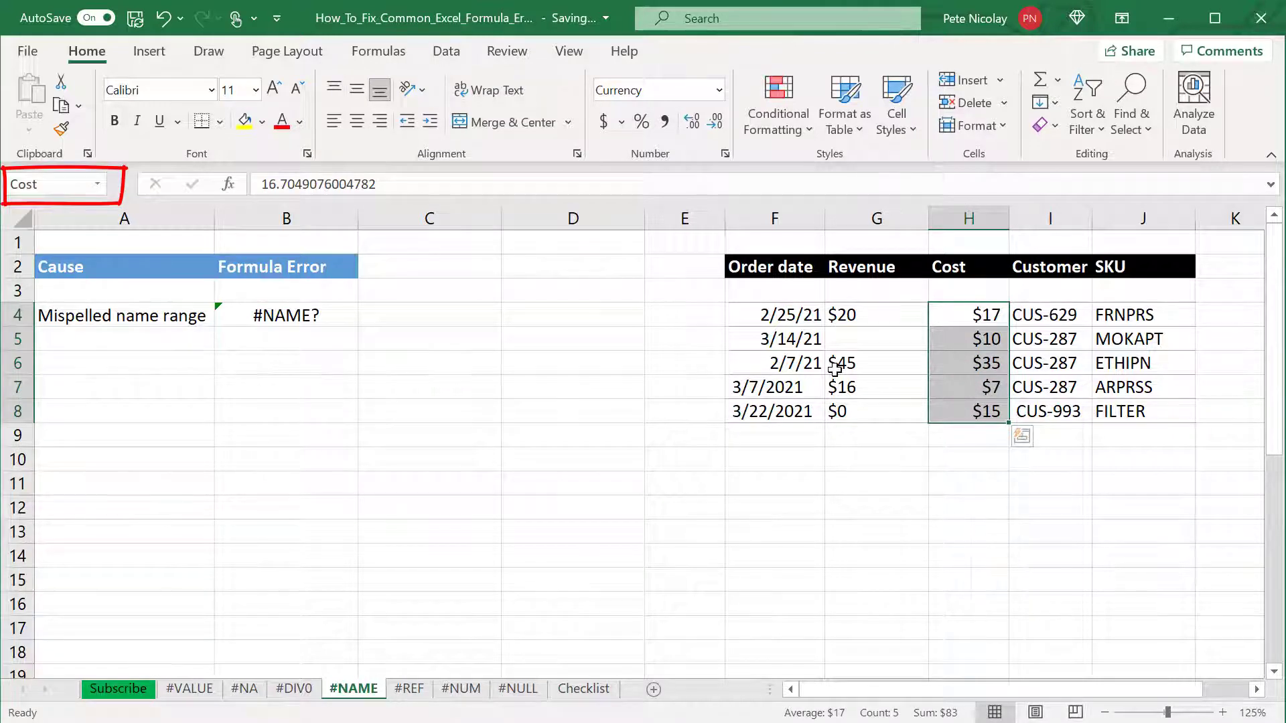
left_click(293, 318)
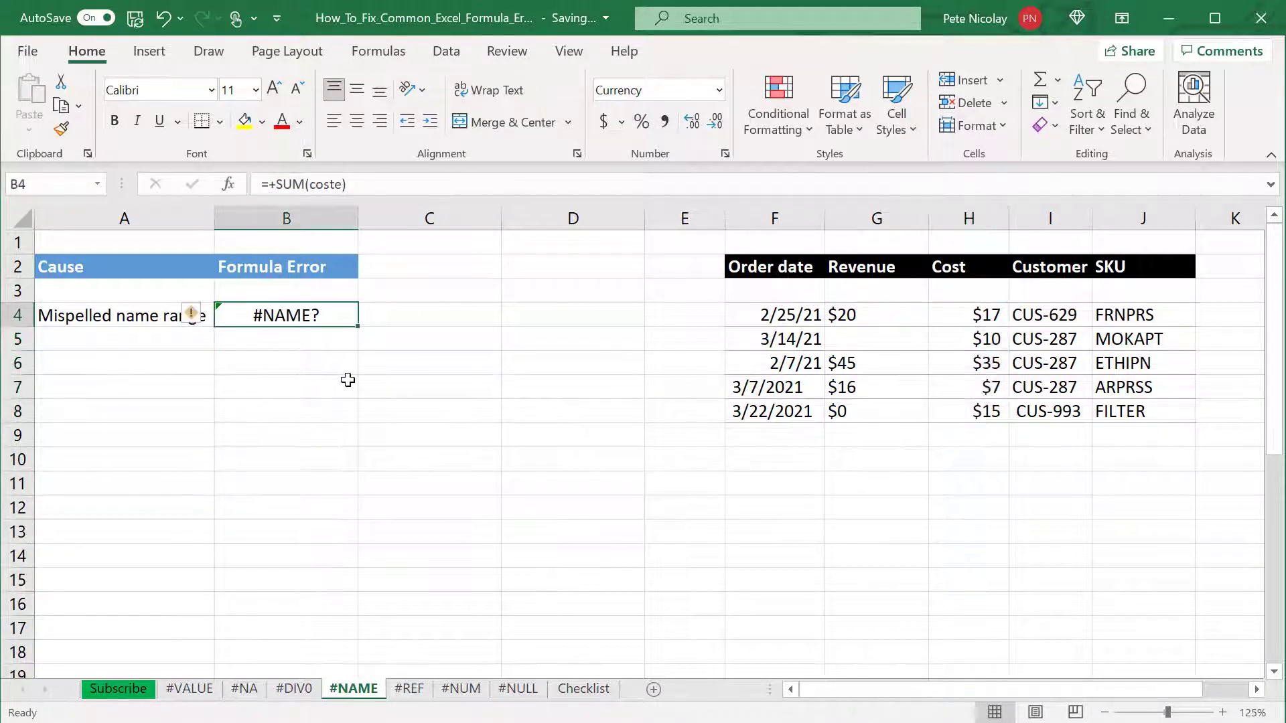
key("F2")
key("Left")
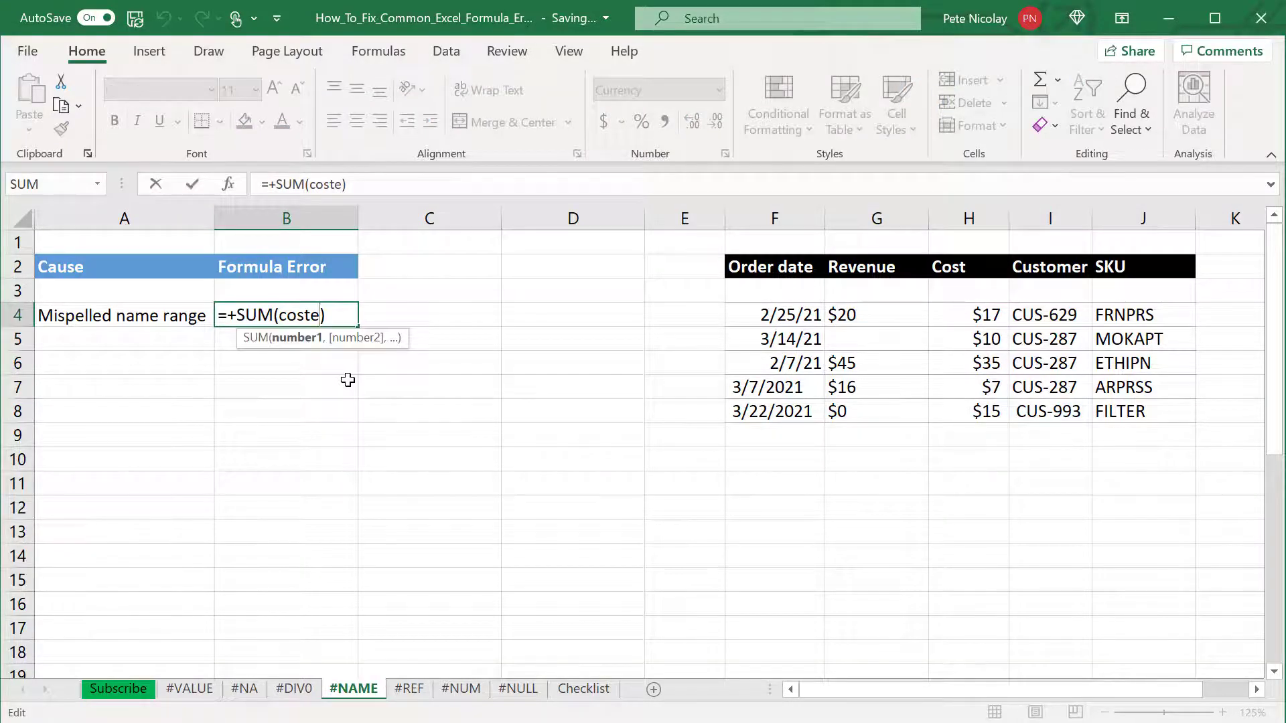
key("BackSpace")
key("Return")
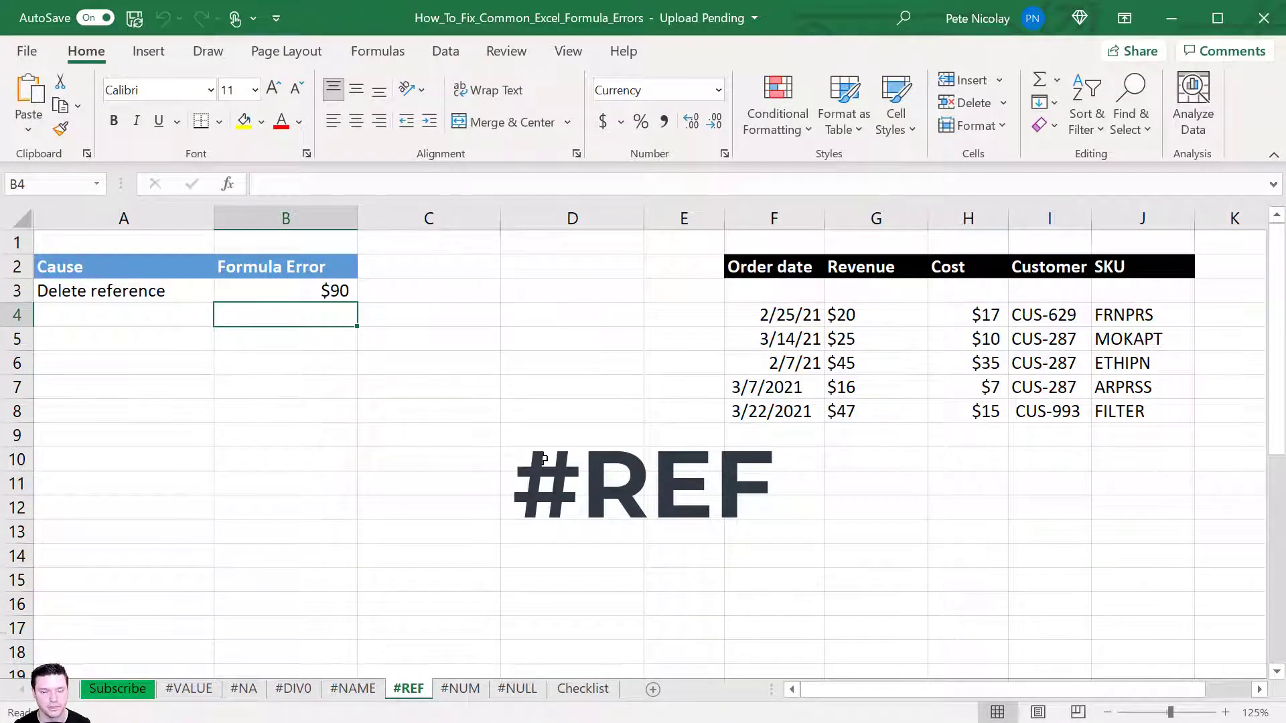
On the #REF sheet, review the formula in B3 and delete revenue cell G4, shifting the cells below up
double_click(278, 290)
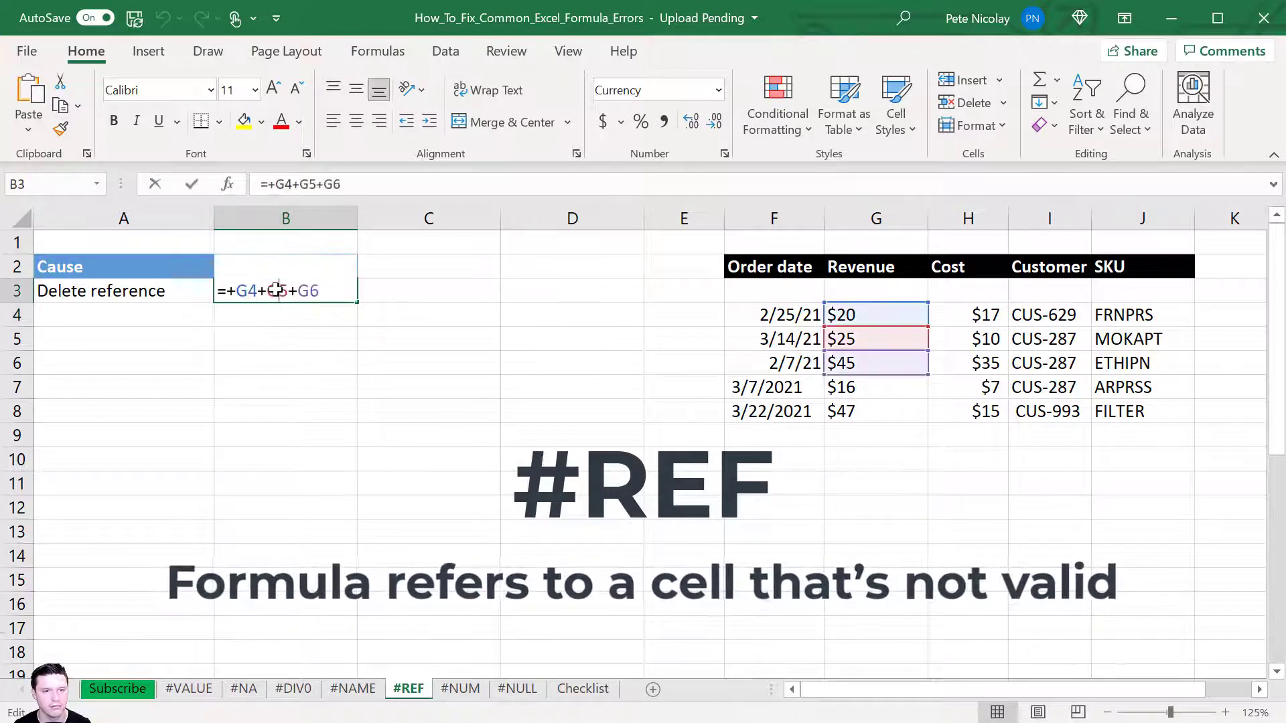
key("Escape")
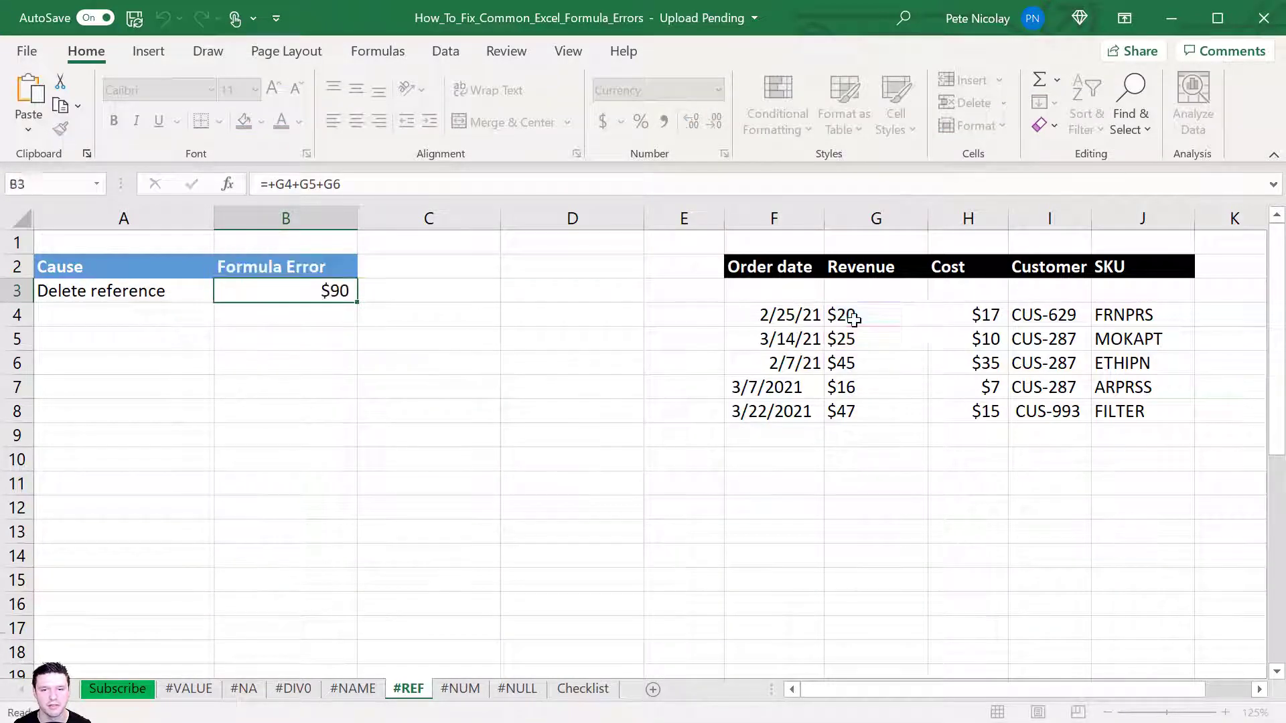
left_click(853, 318)
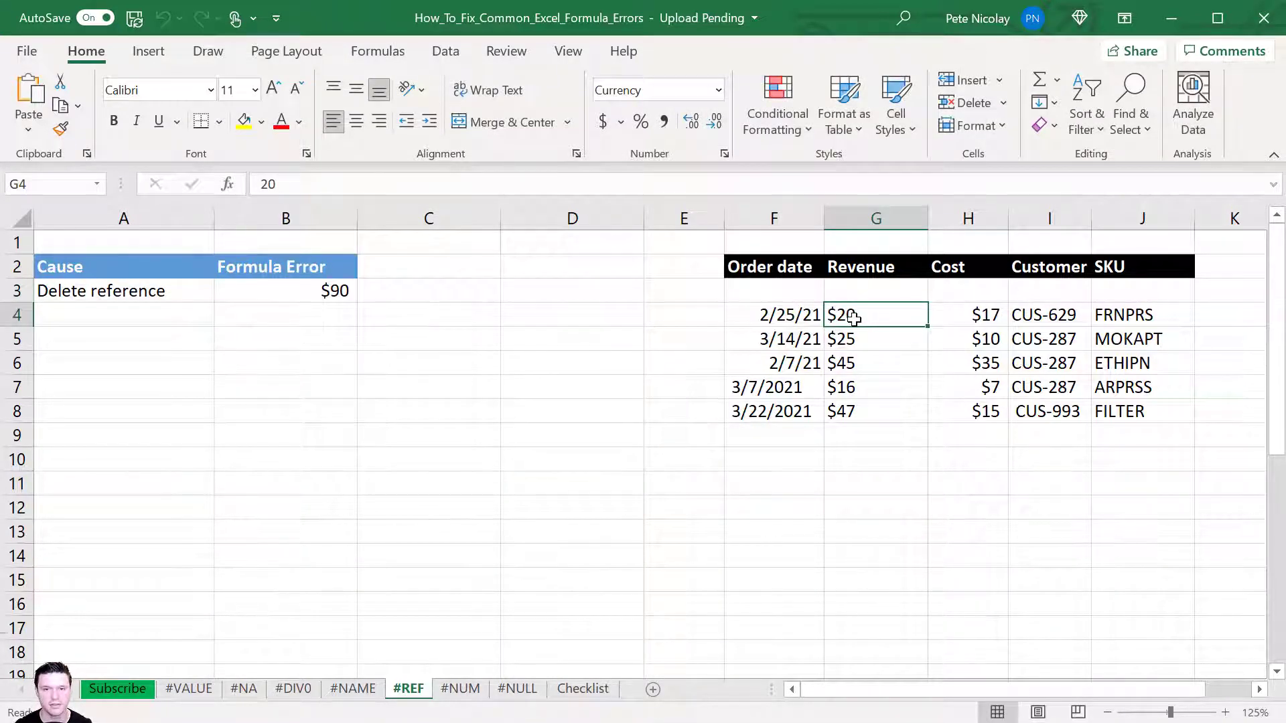
key("ctrl+minus")
key("Return")
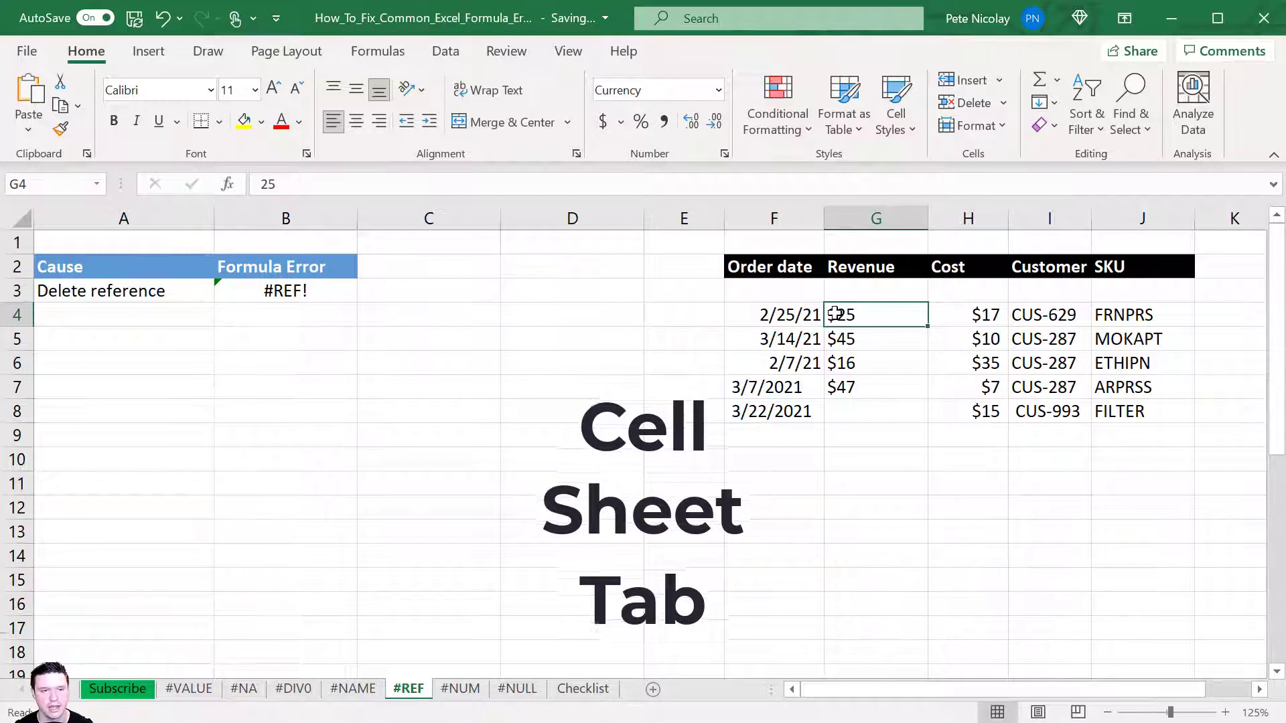
Undo the deletion of cell G4, leaving out any further deletion
key("ctrl+z")
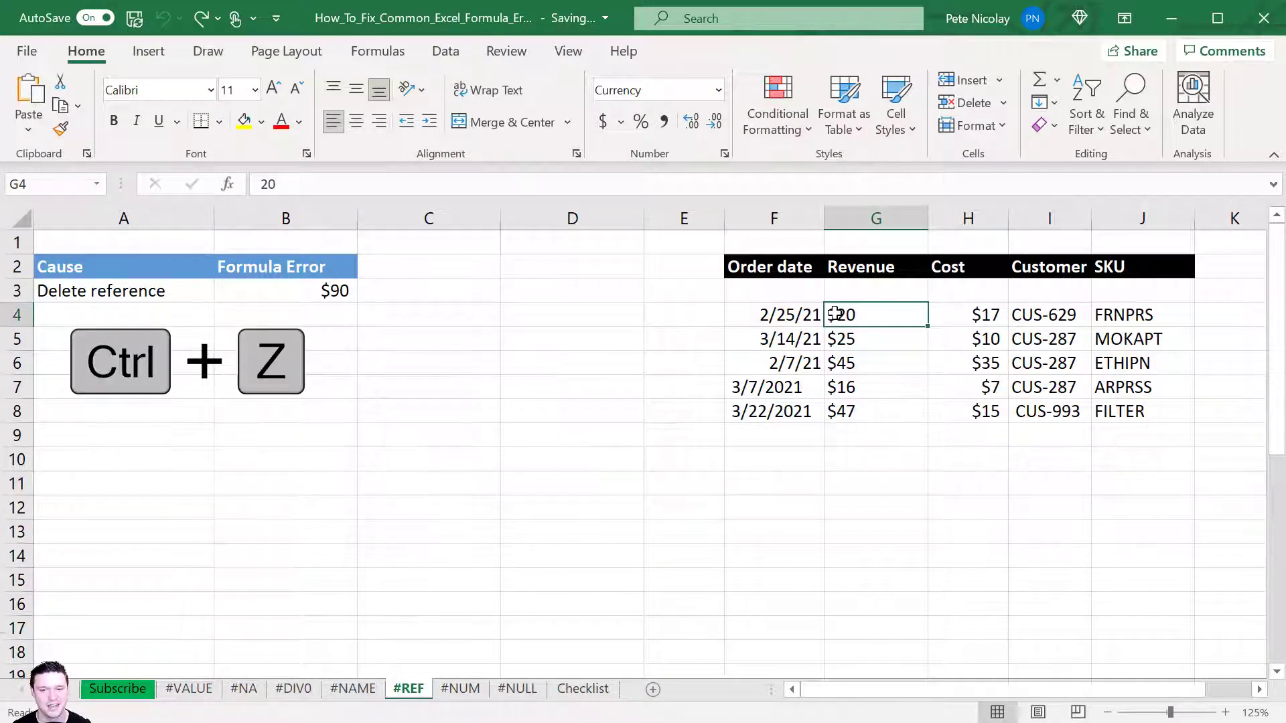
key("ctrl+minus")
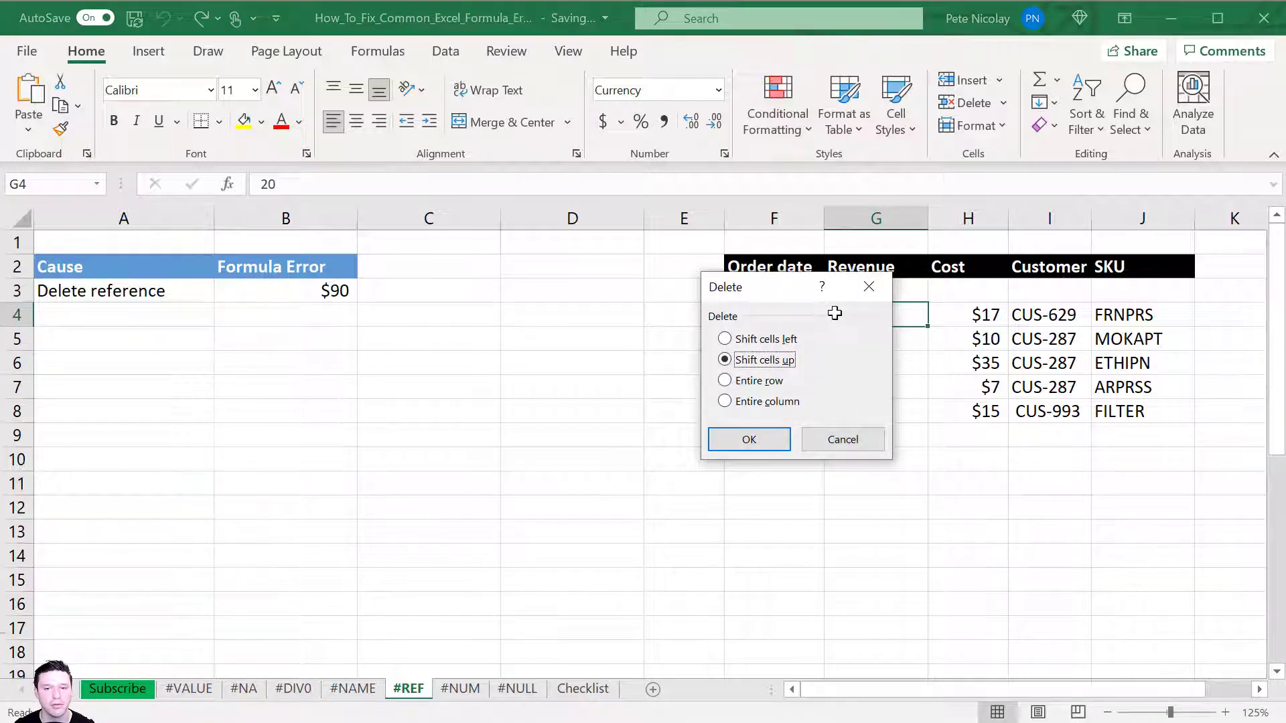
key("Escape")
Replace the formula in B3 with a SUM of the revenue range G4:G8
key("Left")
key("Left")
key("Left")
key("Left")
key("Left")
key("Up")
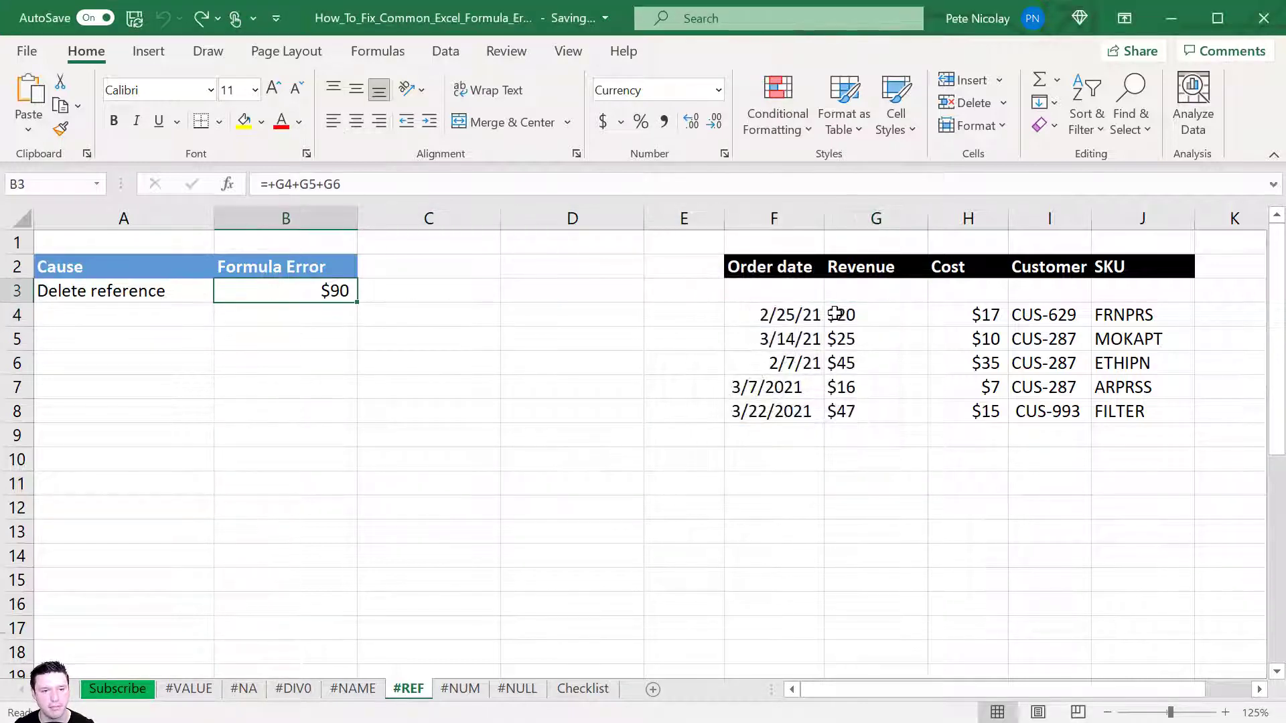
type("+sum")
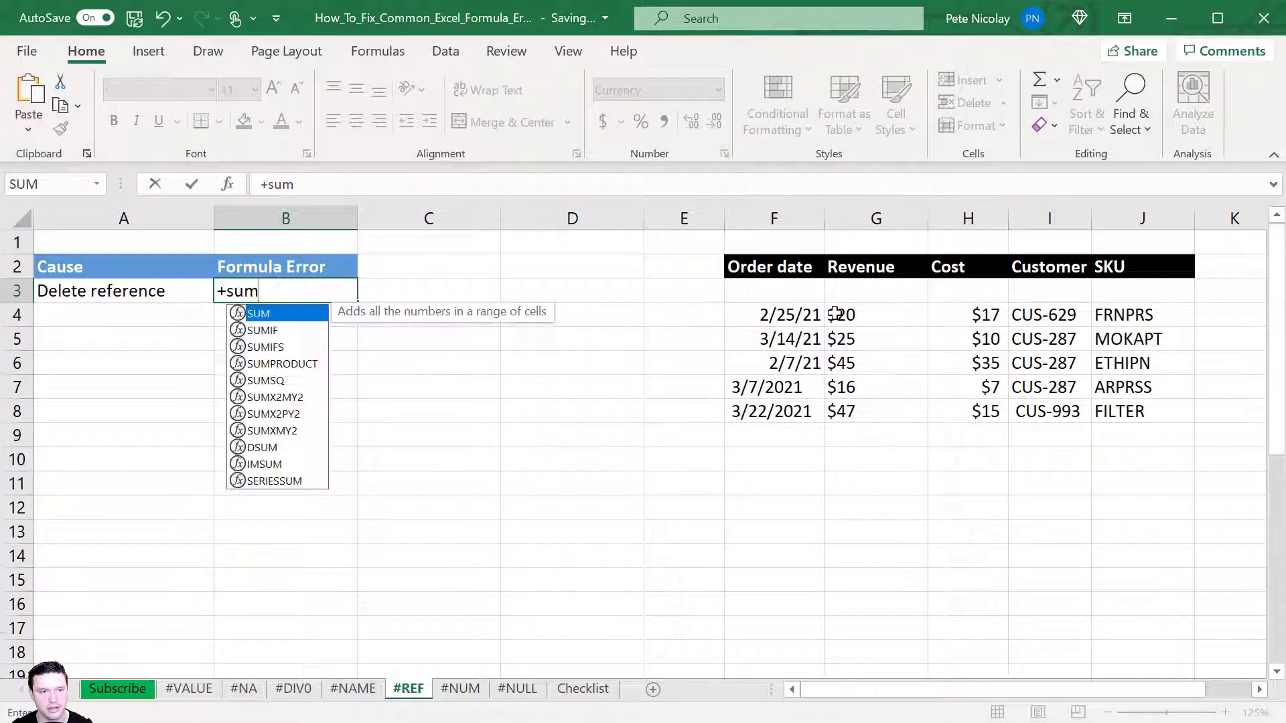
key("Tab")
key("Right")
key("Right")
key("Right")
key("Right")
key("Right")
key("Down")
key("Down")
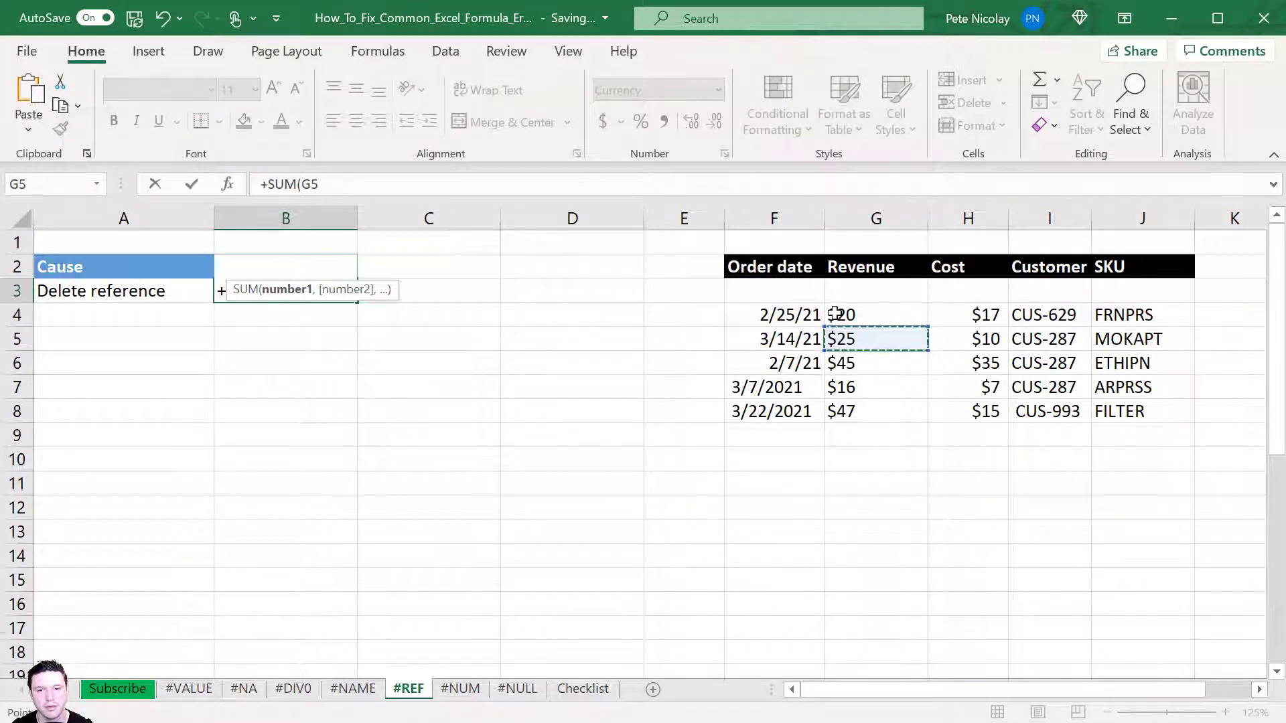
key("Up")
key("shift+Down")
key("shift+Down")
key("shift+Down")
key("shift+Down")
type(")")
key("Return")
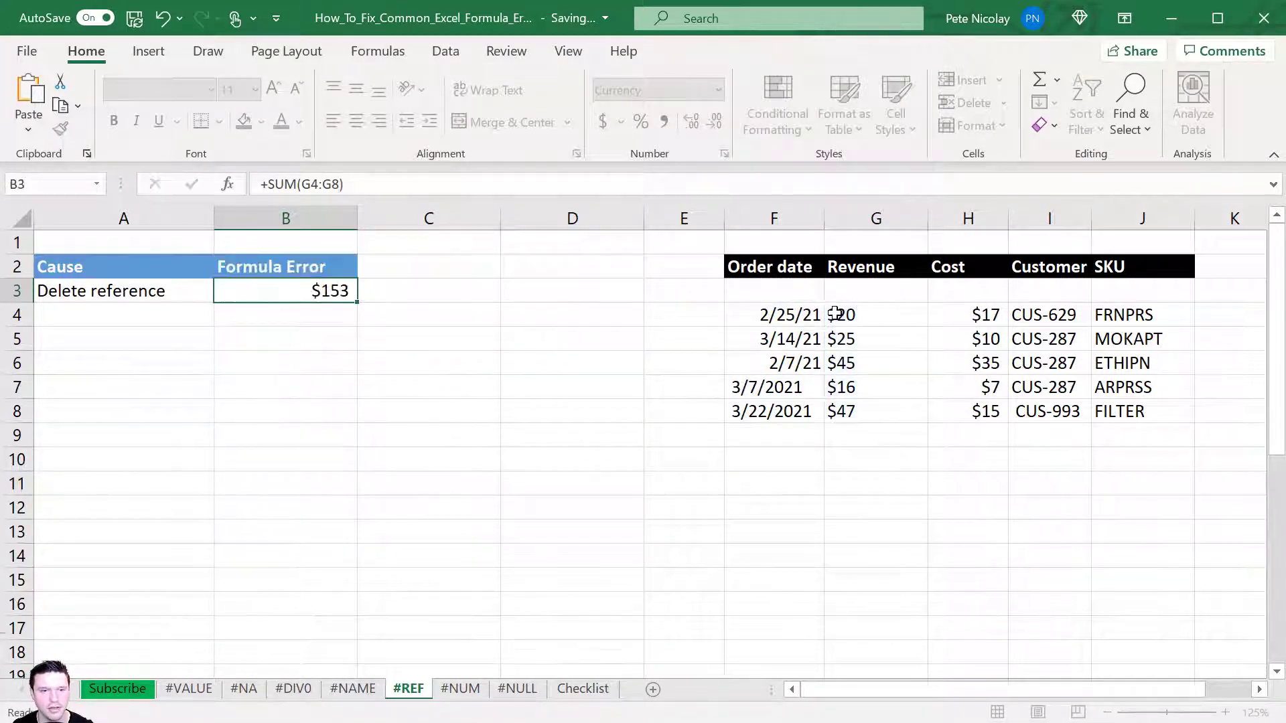
left_click(836, 314)
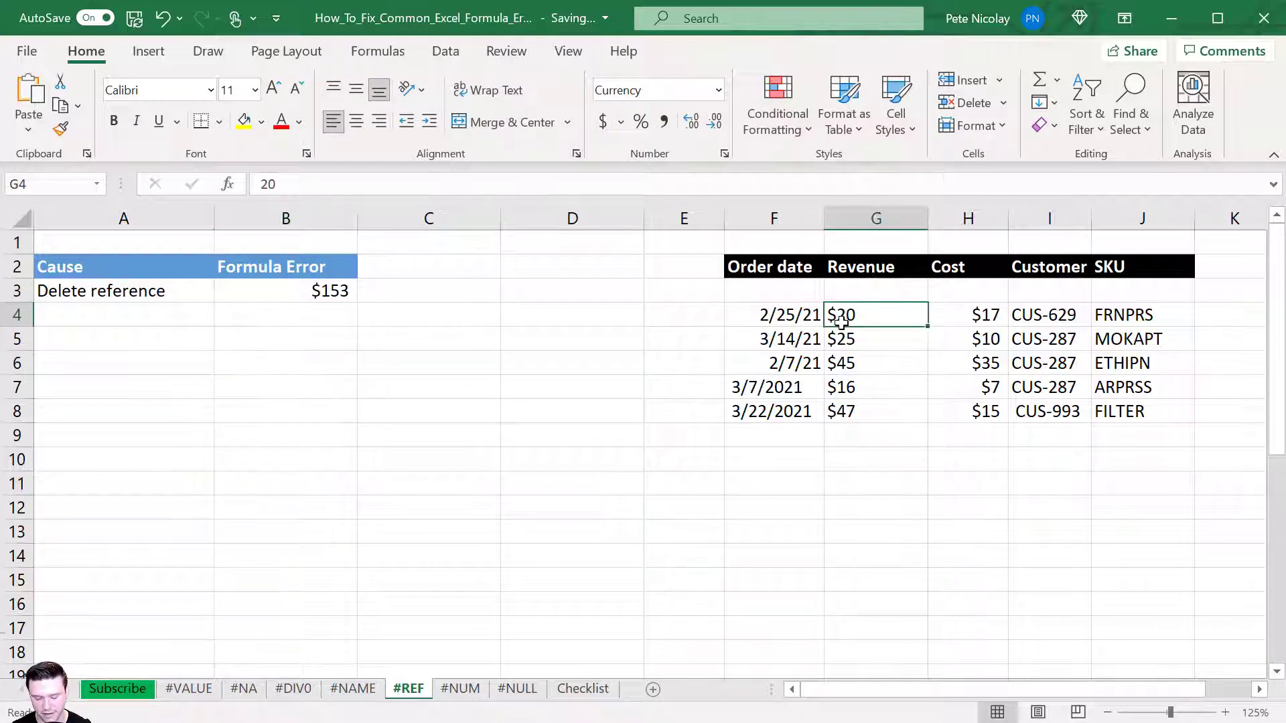
key("ctrl+minus")
key("Escape")
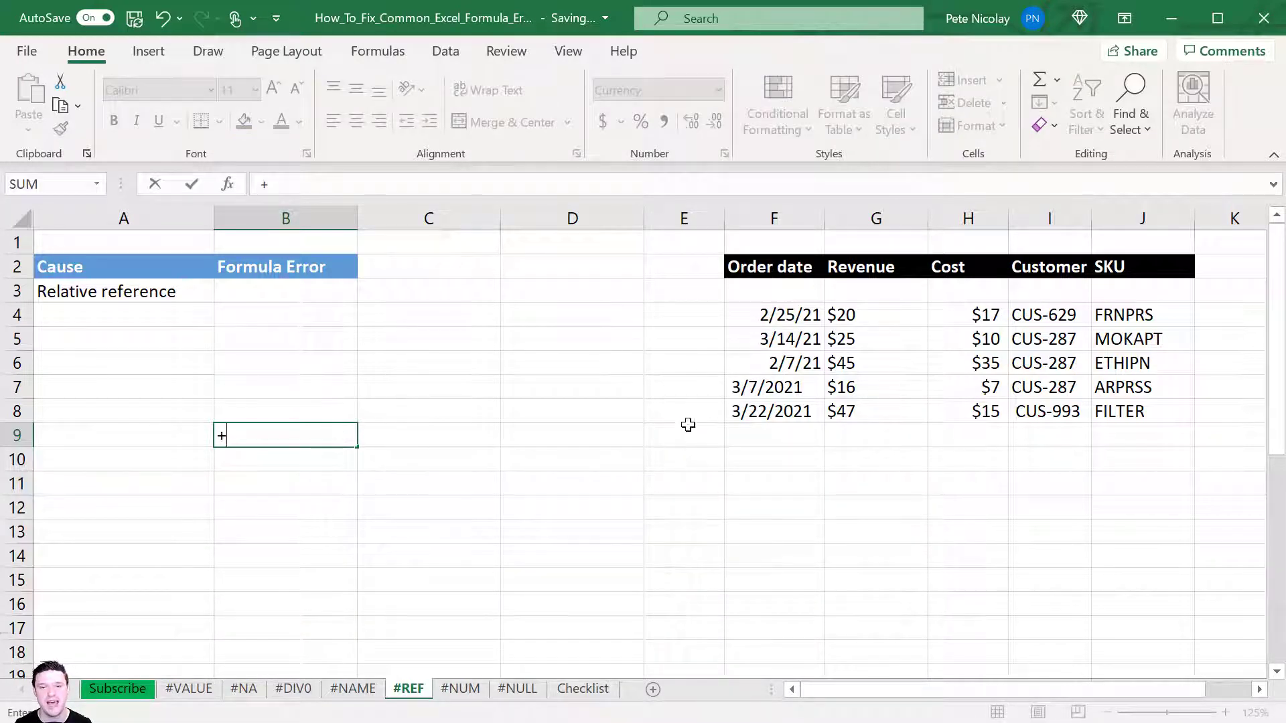
Complete the formula in B9 so it subtracts the cost in H4 from the revenue in G4
left_click(845, 324)
type("-")
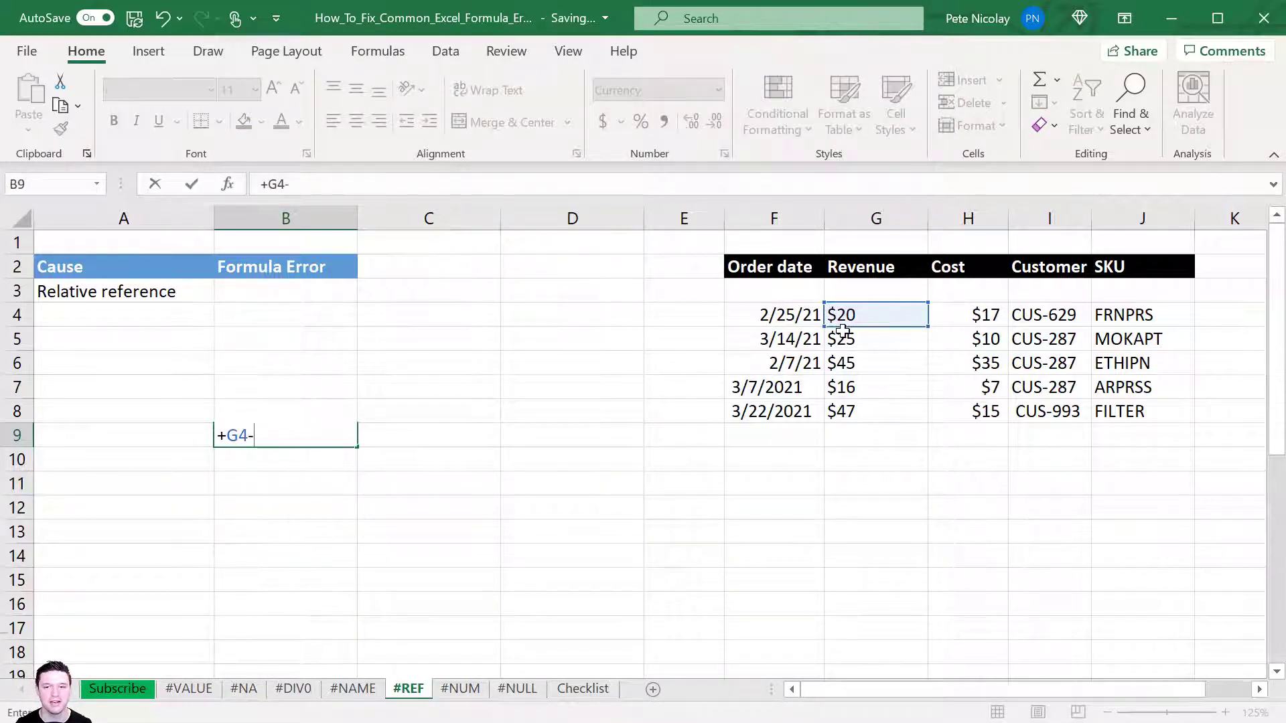
left_click(948, 315)
key("ctrl+Return")
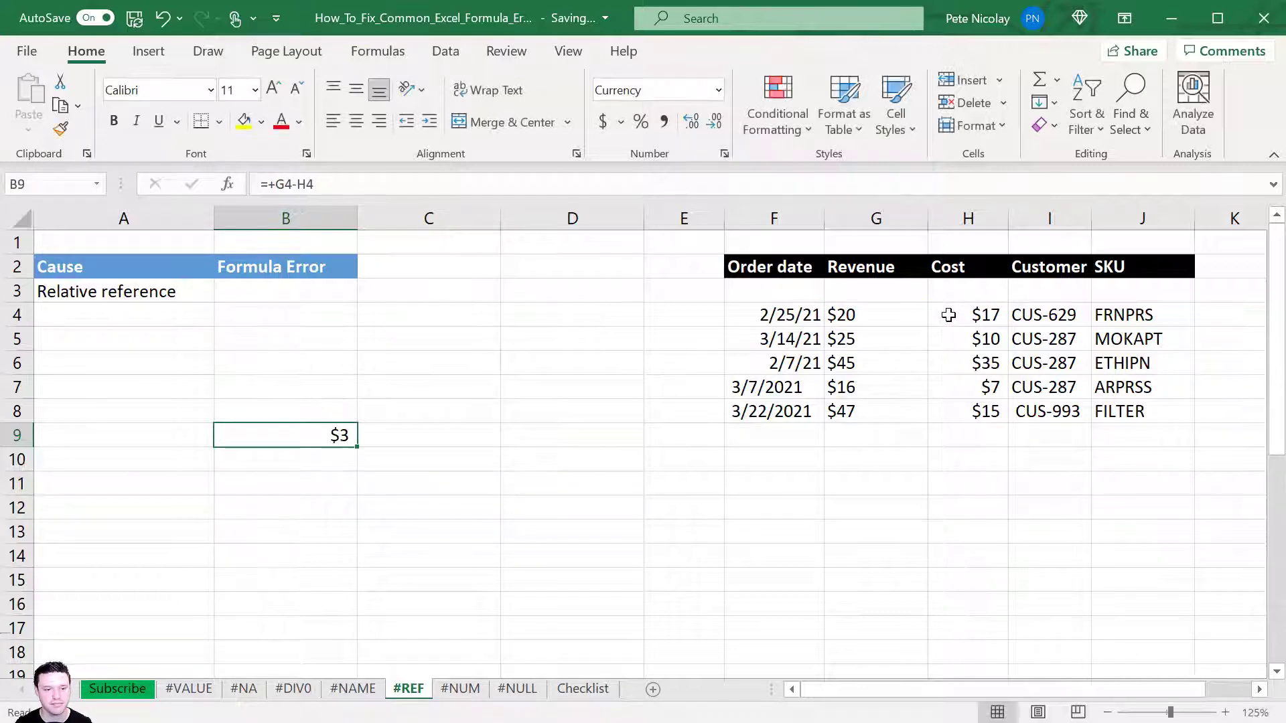
Copy the formula in B9 into the cells above it, B3:B8
key("ctrl+c")
key("Up")
key("shift+Up")
key("shift+Up")
key("shift+Up")
key("shift+Up")
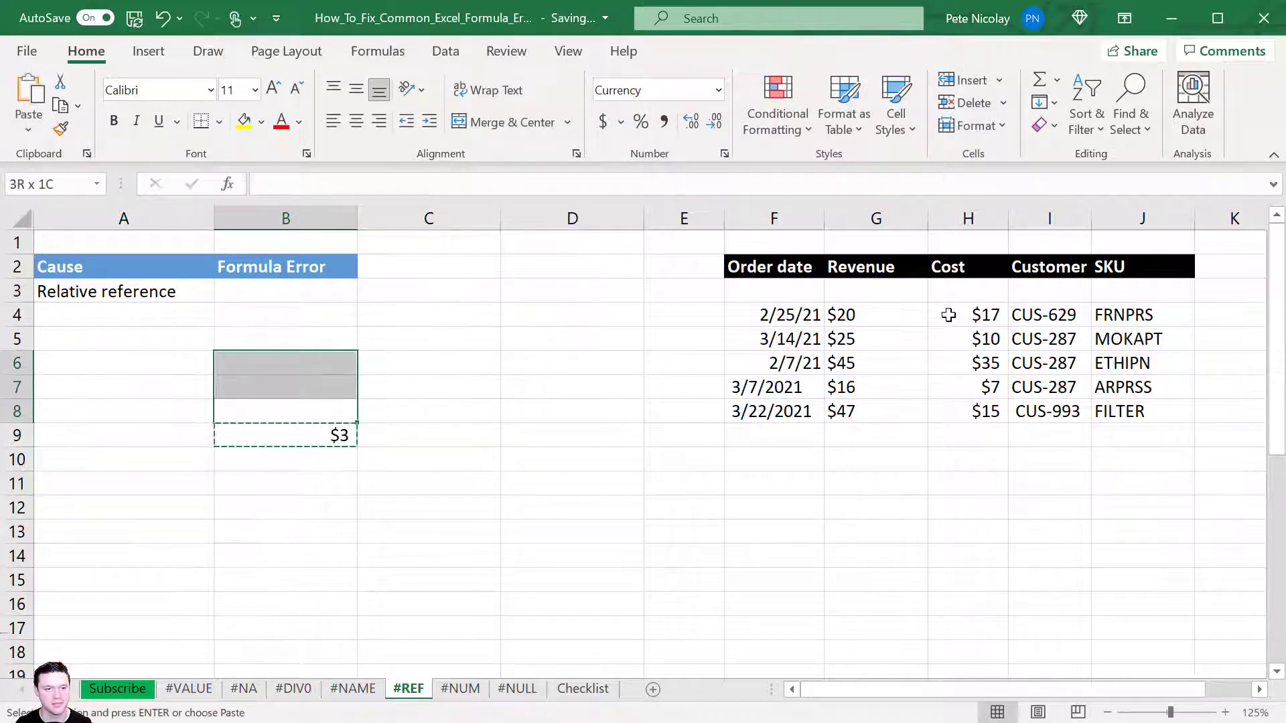
key("shift+Up")
key("ctrl+v")
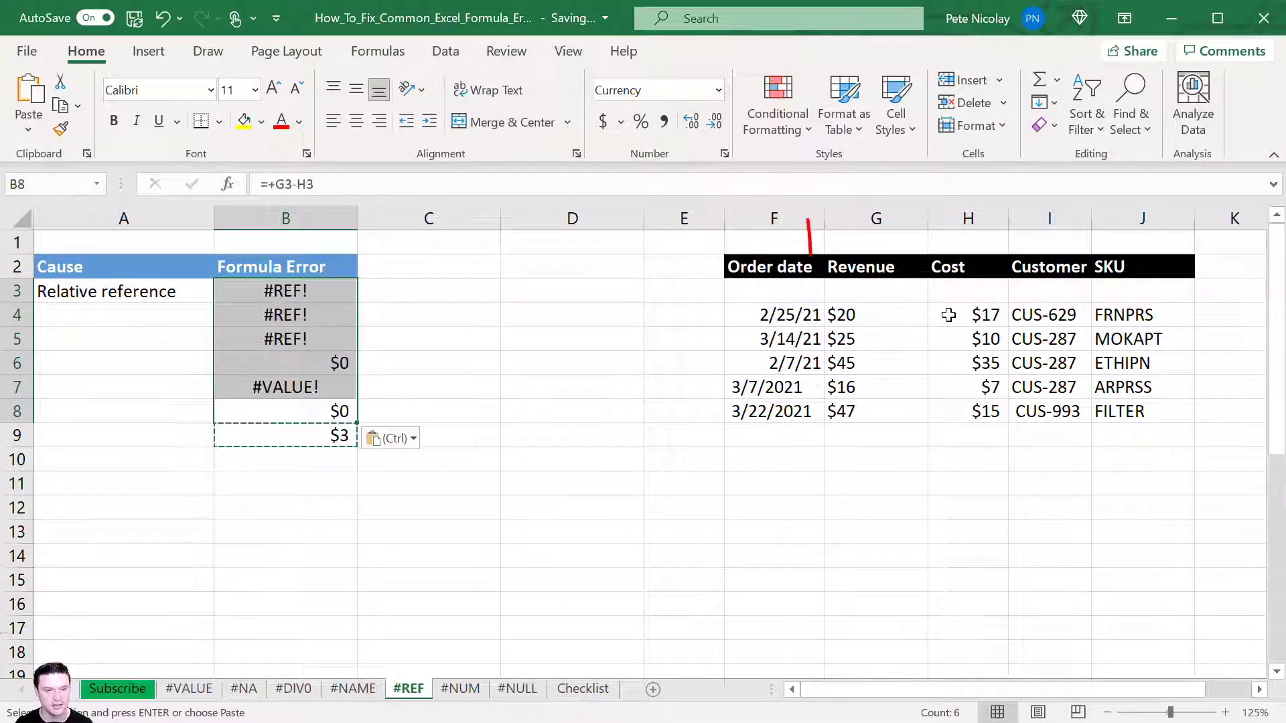
Examine the copied formulas from B8 up to B5 to see which cells each one references
key("F2")
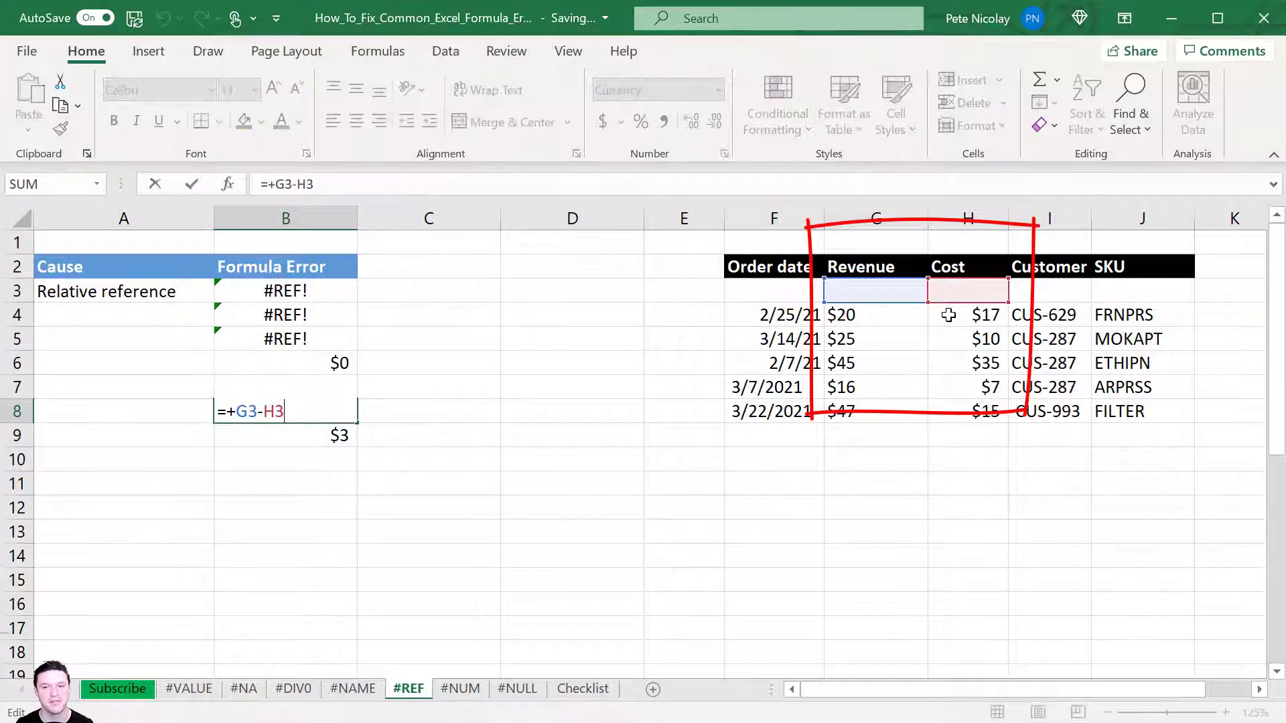
key("Escape")
key("Up")
key("F2")
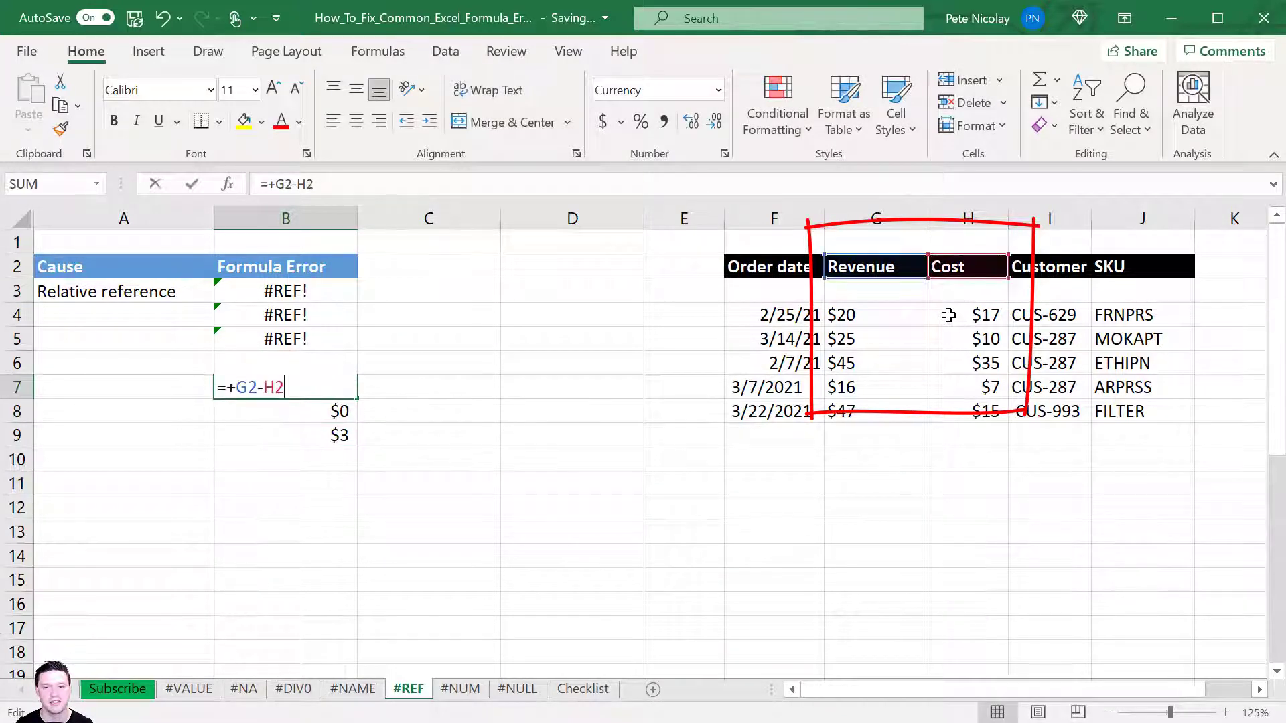
key("Escape")
key("Up")
key("F2")
key("Escape")
key("Up")
key("F2")
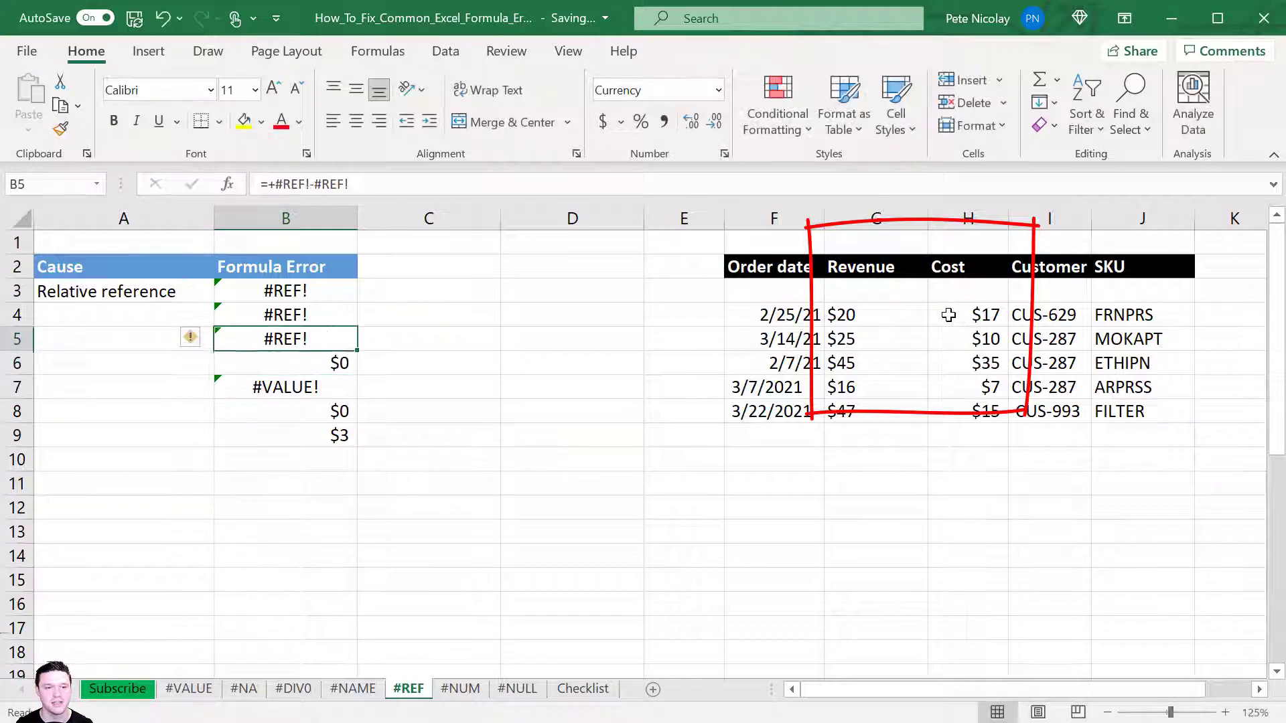
key("Return")
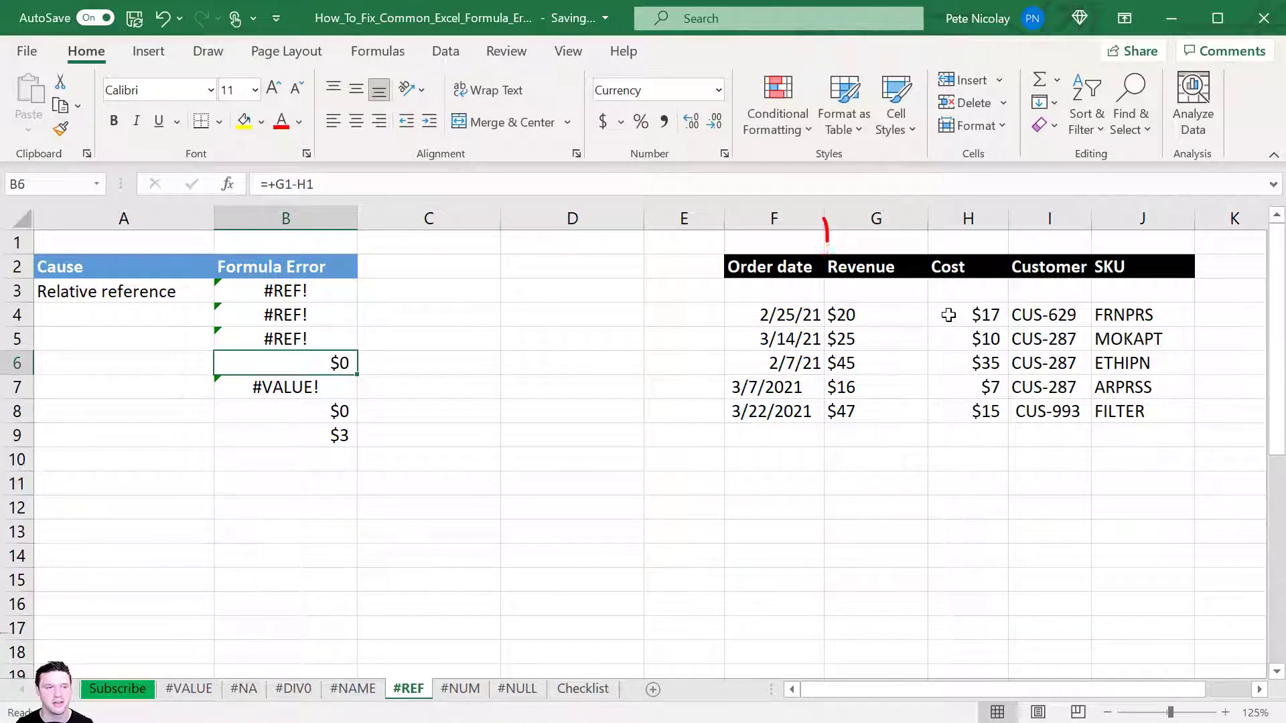
key("Up")
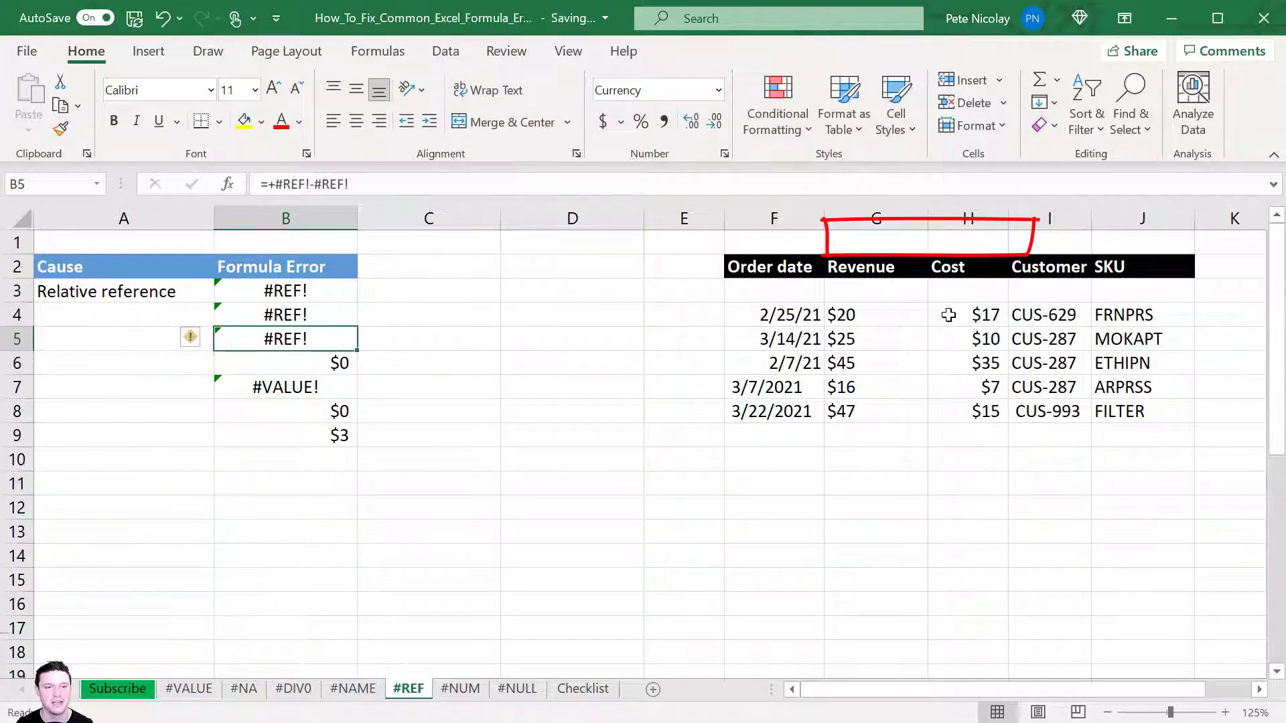
Make both references in the B9 formula absolute, giving =+$G$4-$H$4
key("Down")
key("Down")
key("Down")
key("Down")
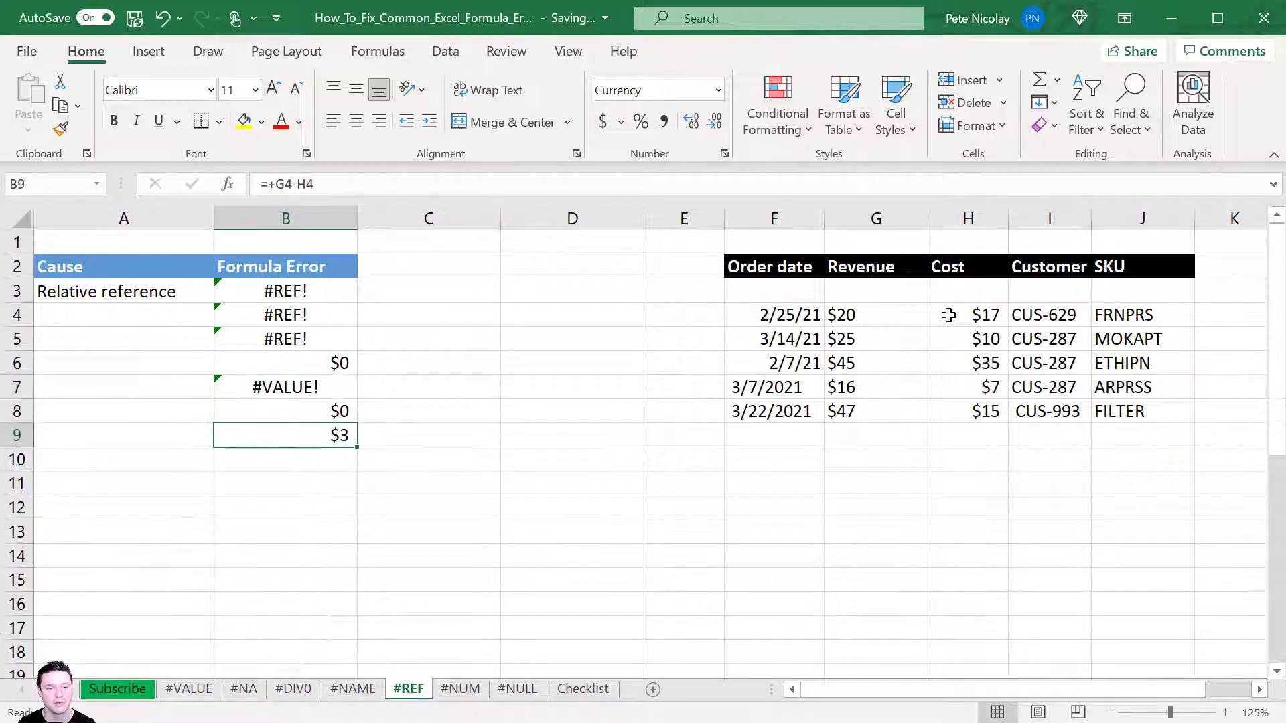
key("F2")
left_click(247, 424)
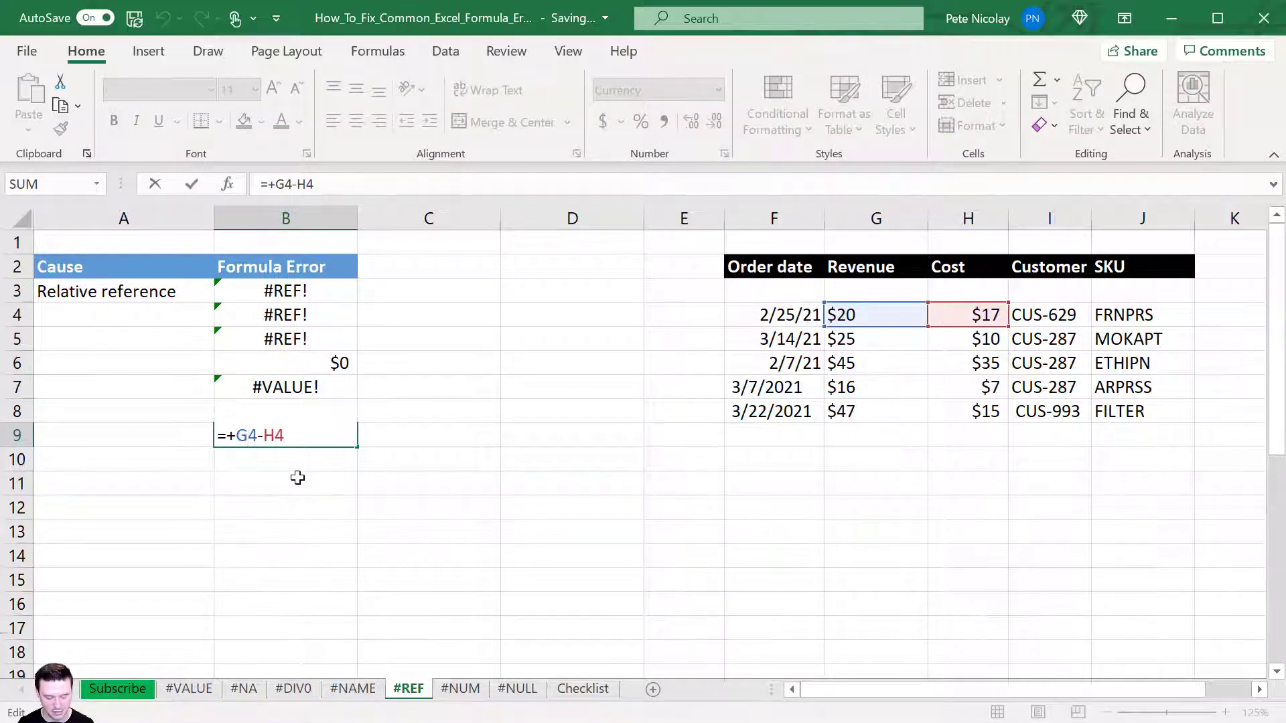
key("F4")
left_click(289, 438)
key("F4")
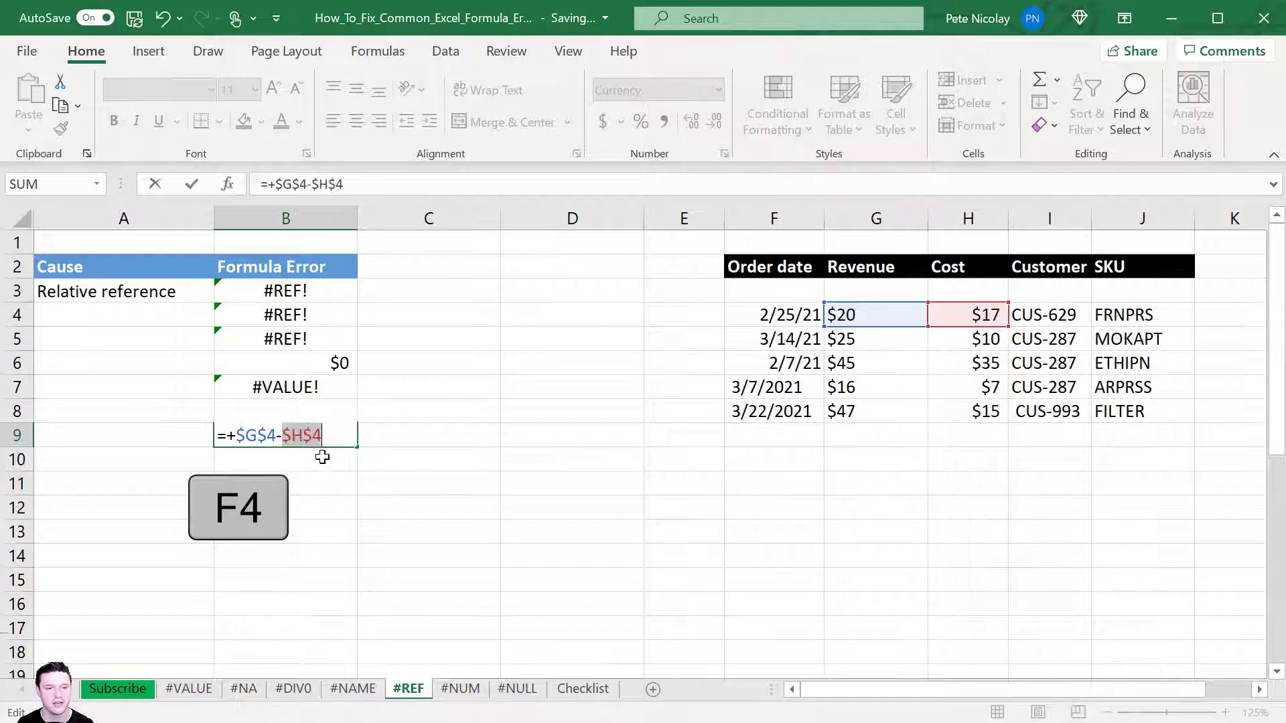
key("Return")
Copy the absolute-reference formula from B9 into B3 and check the references it uses there
key("Up")
key("ctrl+c")
key("Up")
key("Up")
key("Up")
key("Up")
key("Up")
key("Up")
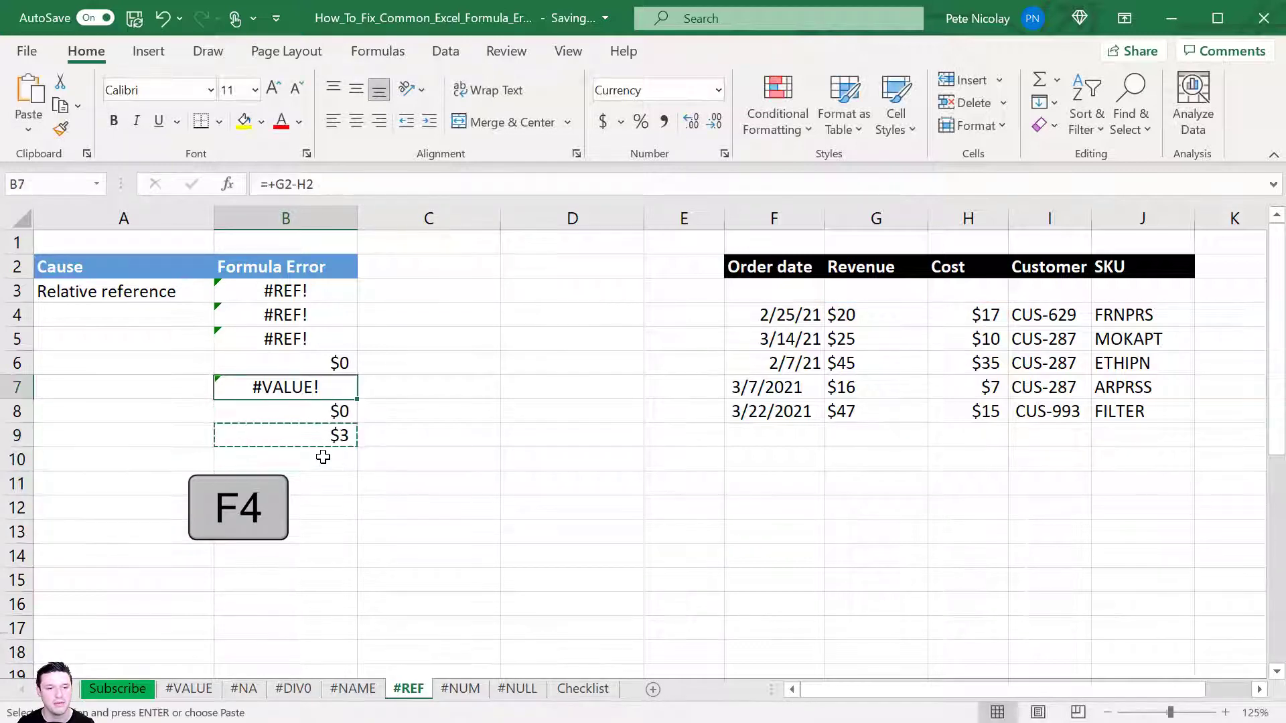
key("ctrl+v")
key("F2")
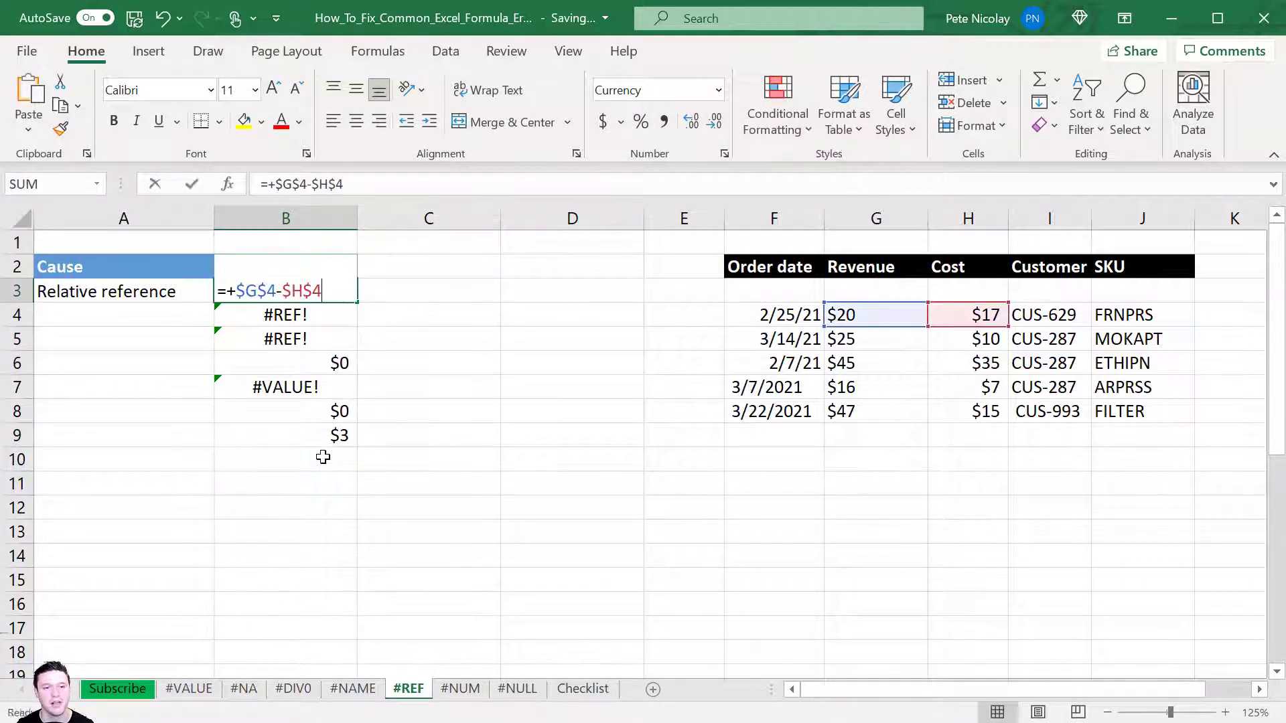
key("Escape")
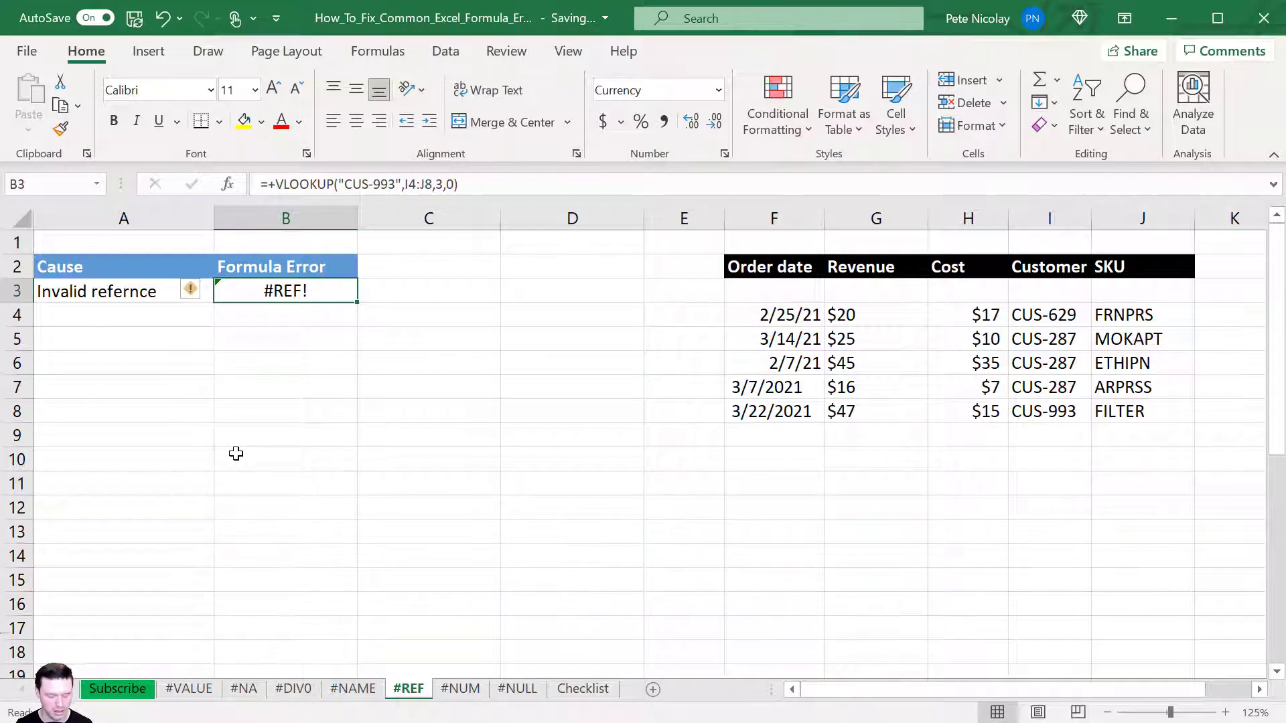
Review the VLOOKUP formula in B3 and extend its lookup range to I4:K8 to include the third column
key("F2")
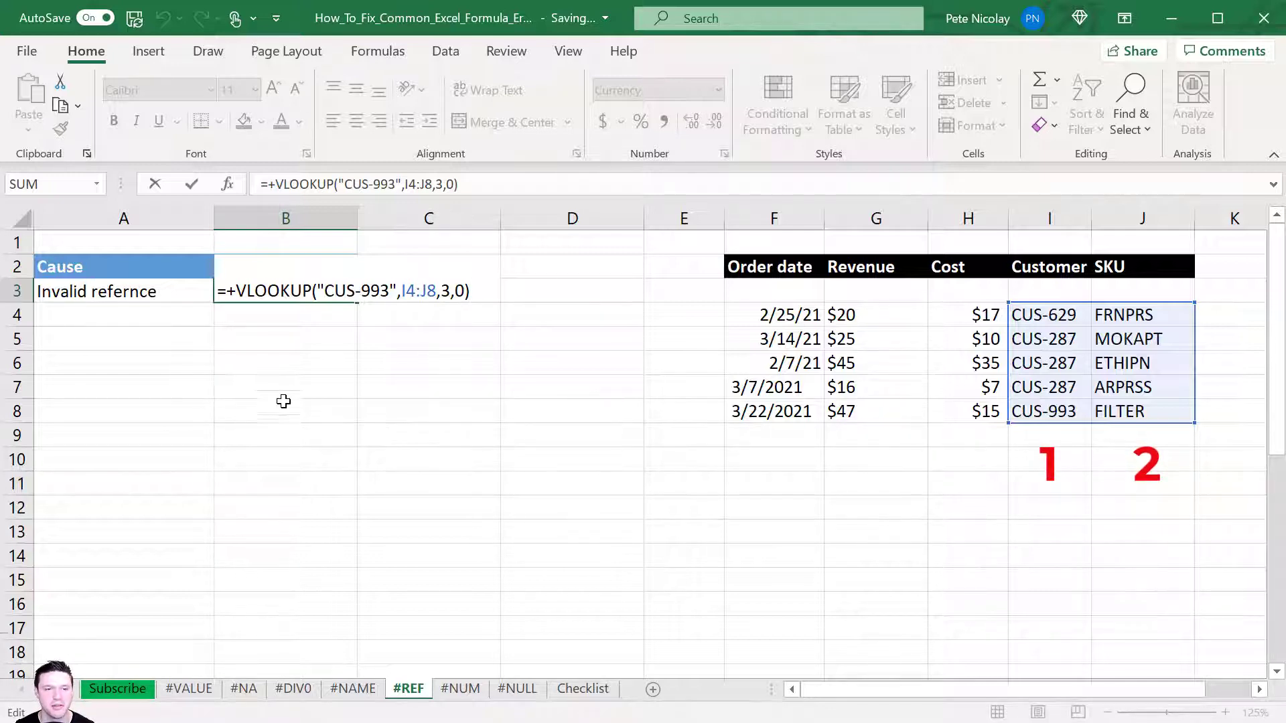
key("ctrl+Return")
key("Down")
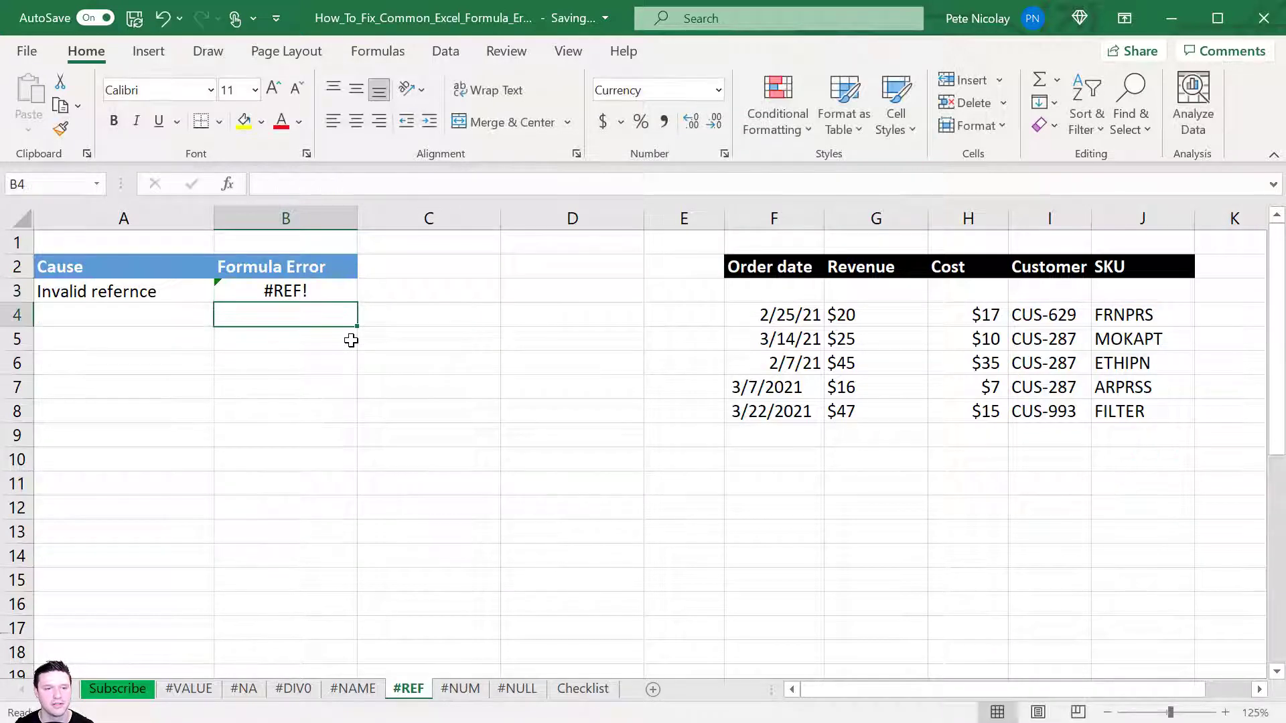
key("Up")
key("F2")
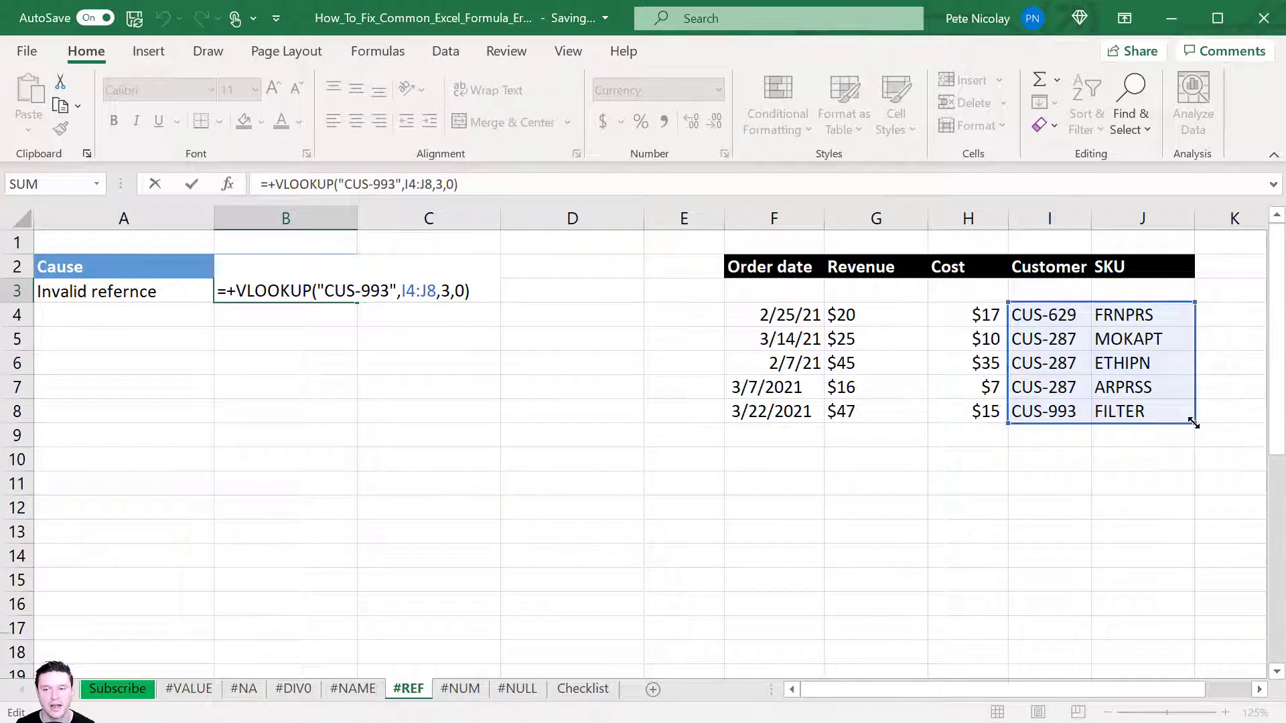
left_click_drag(1219, 426, 1240, 422)
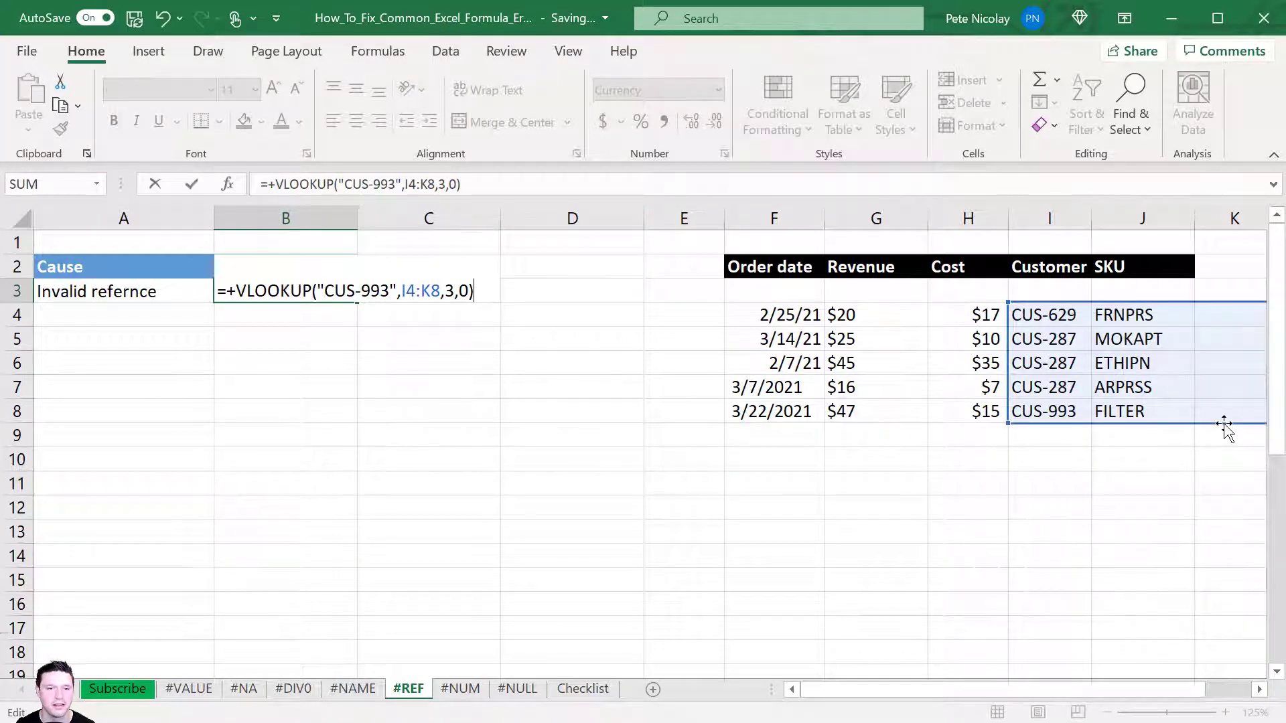
key("Return")
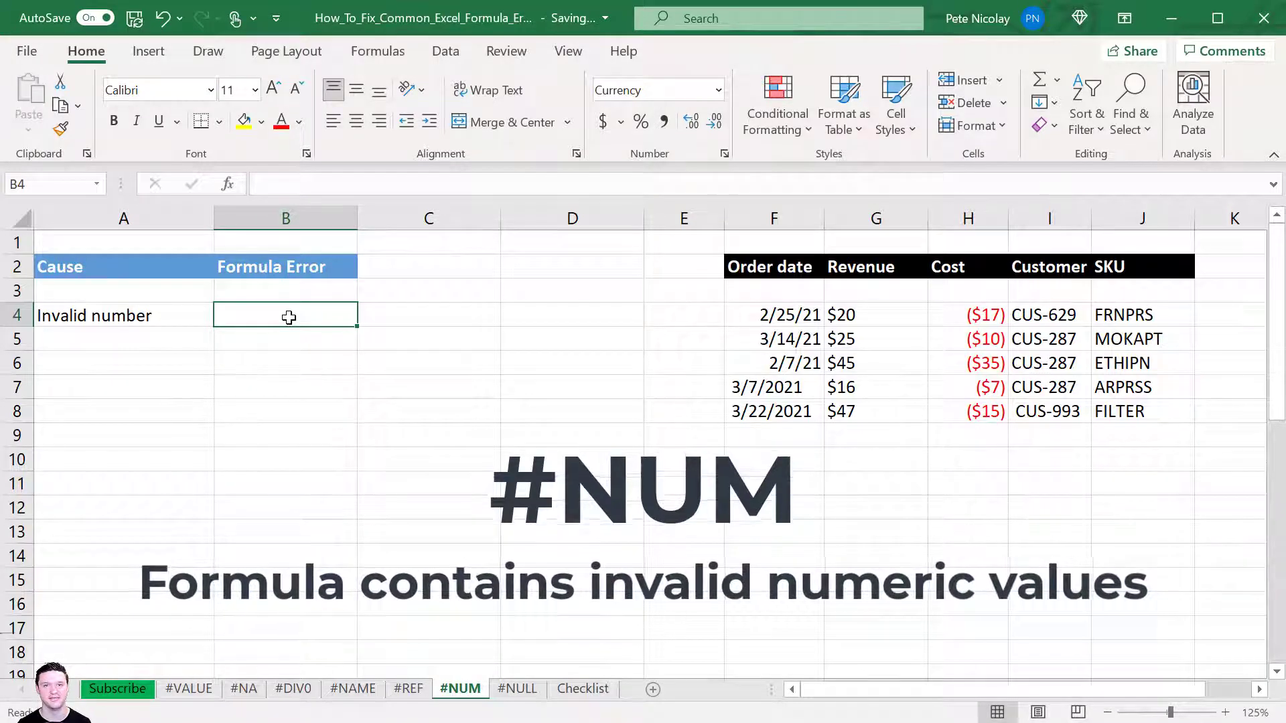
On the #NUM sheet, enter a SQRT formula in B4 that takes the square root of cost cell H4
type("+sq")
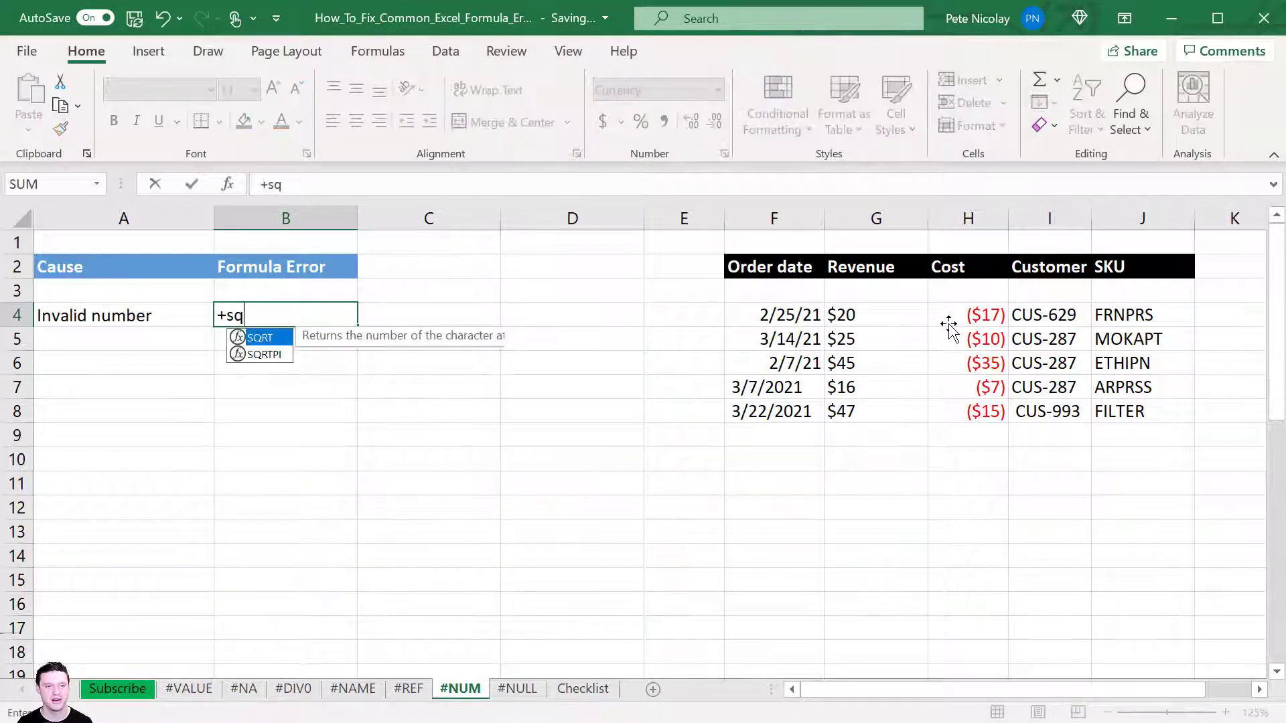
key("Tab")
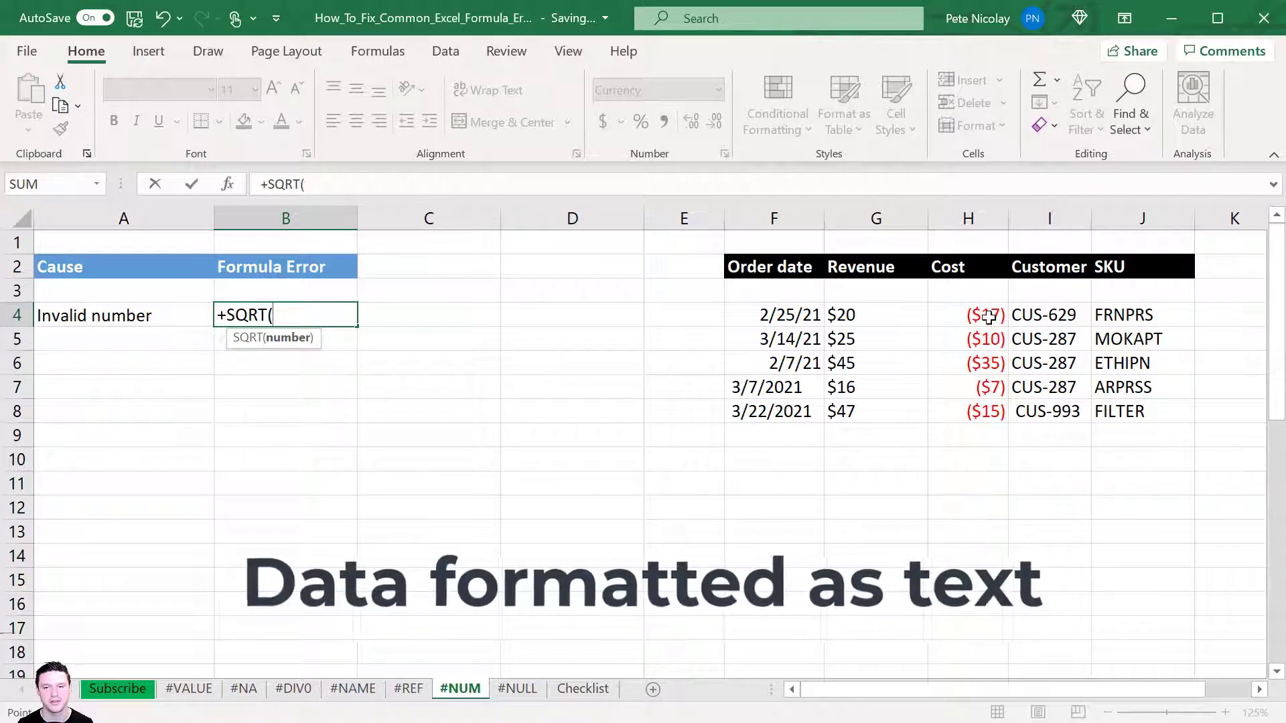
left_click(988, 318)
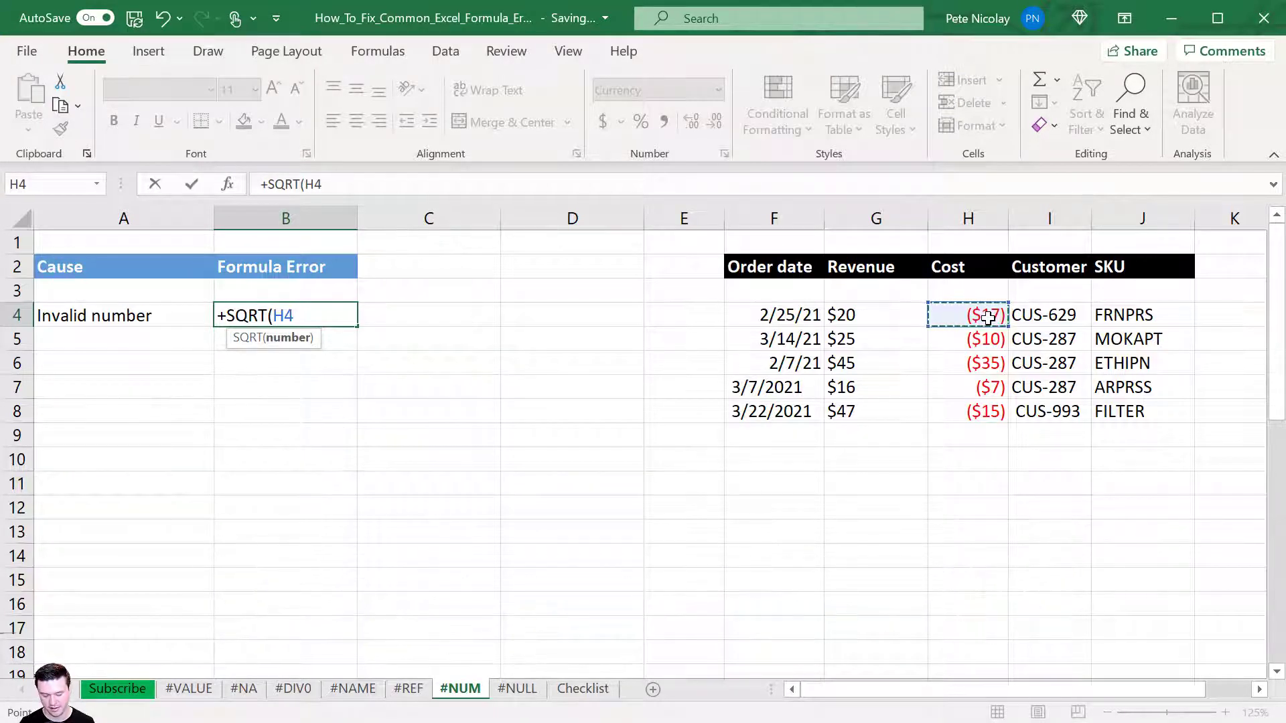
type(")")
key("ctrl+Return")
key("Return")
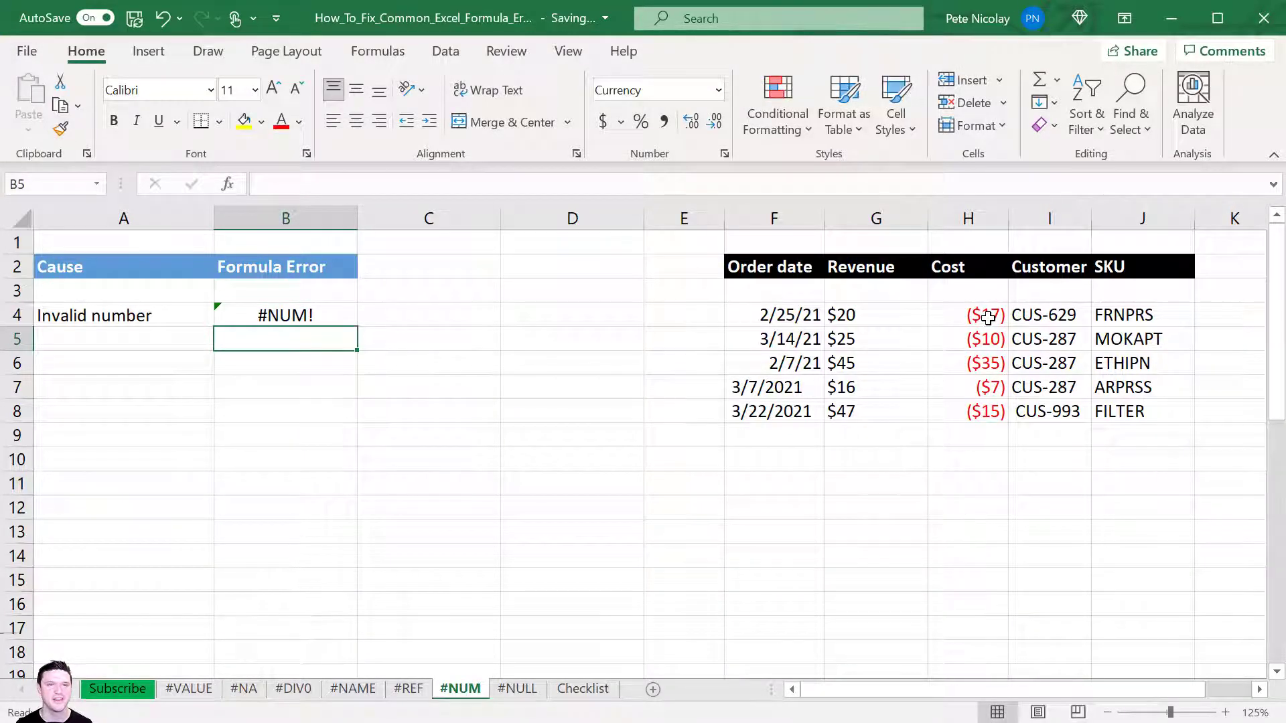
Edit the square root formula in B4 to wrap the cost reference in ABS, giving =+SQRT(ABS(H4))
key("Up")
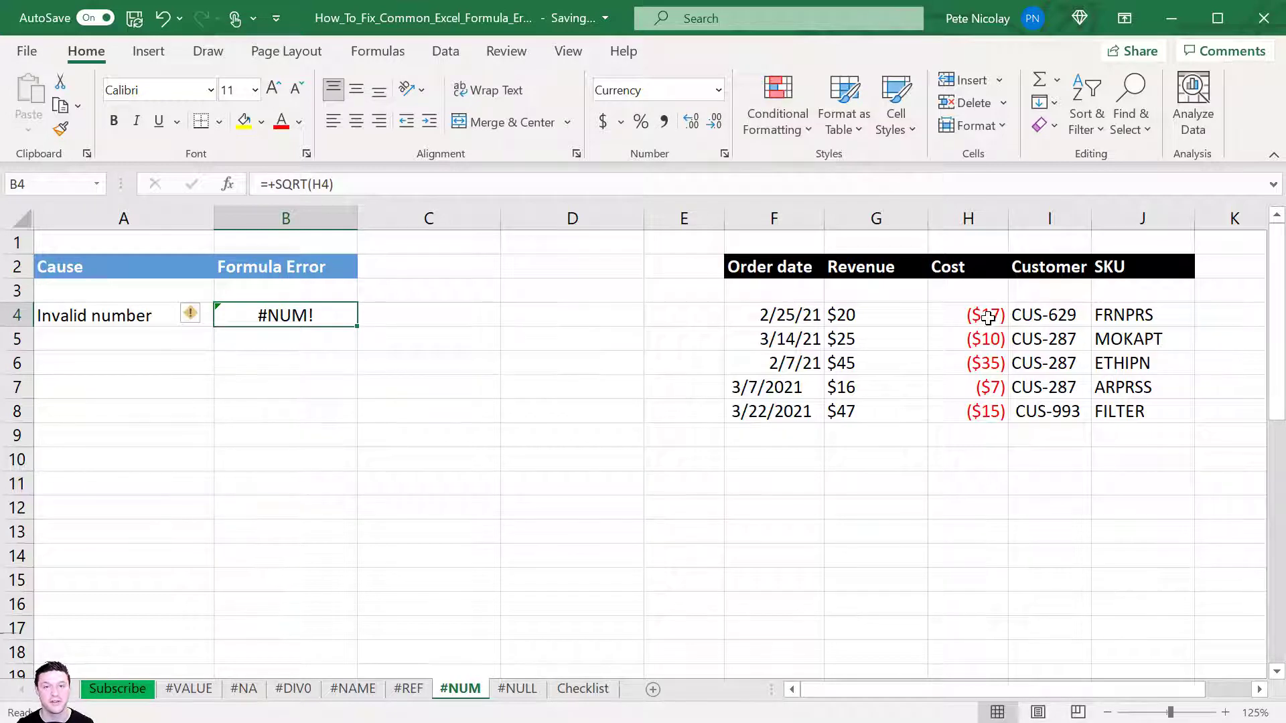
key("F2")
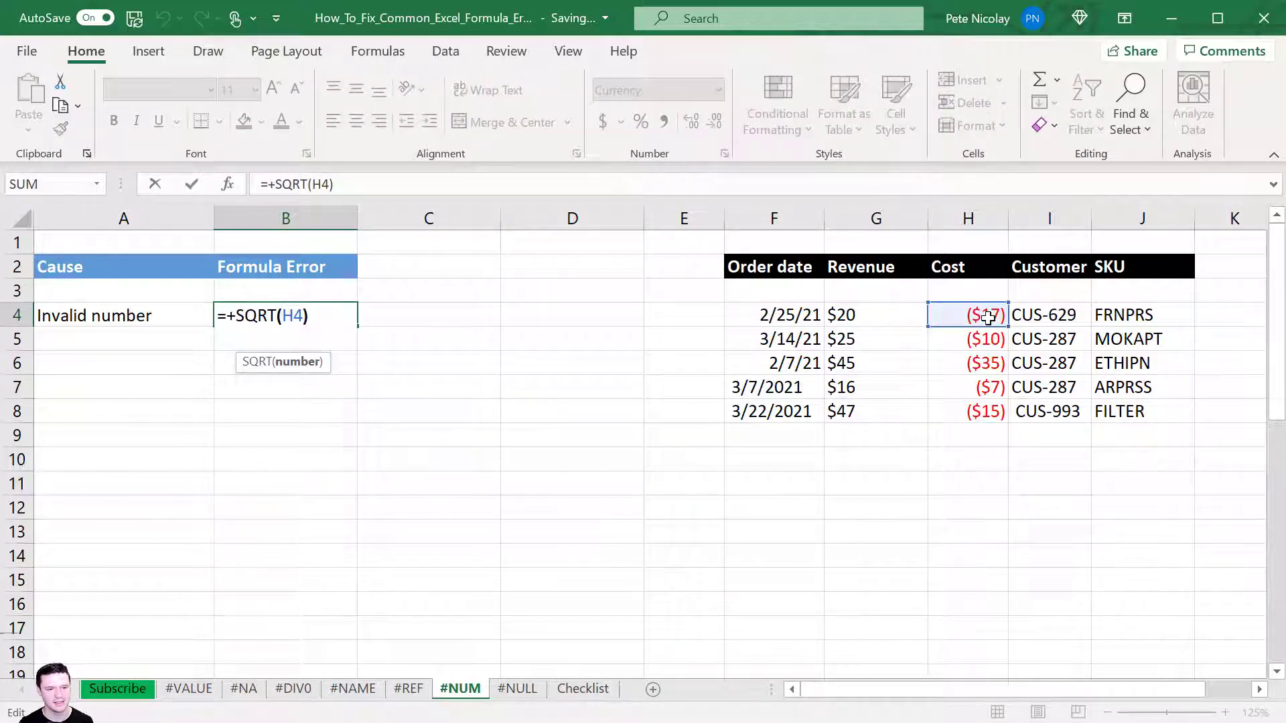
key("Left")
key("Left")
key("Left")
key("Left")
type("a")
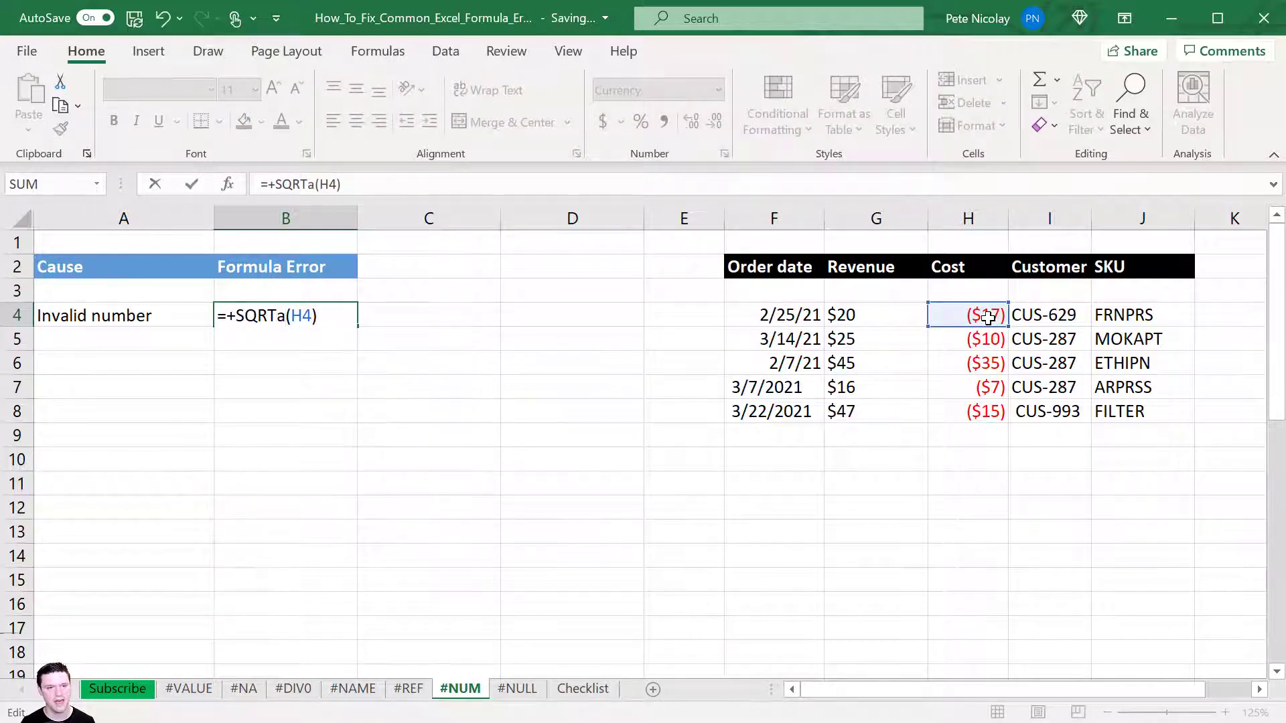
key("BackSpace")
key("Right")
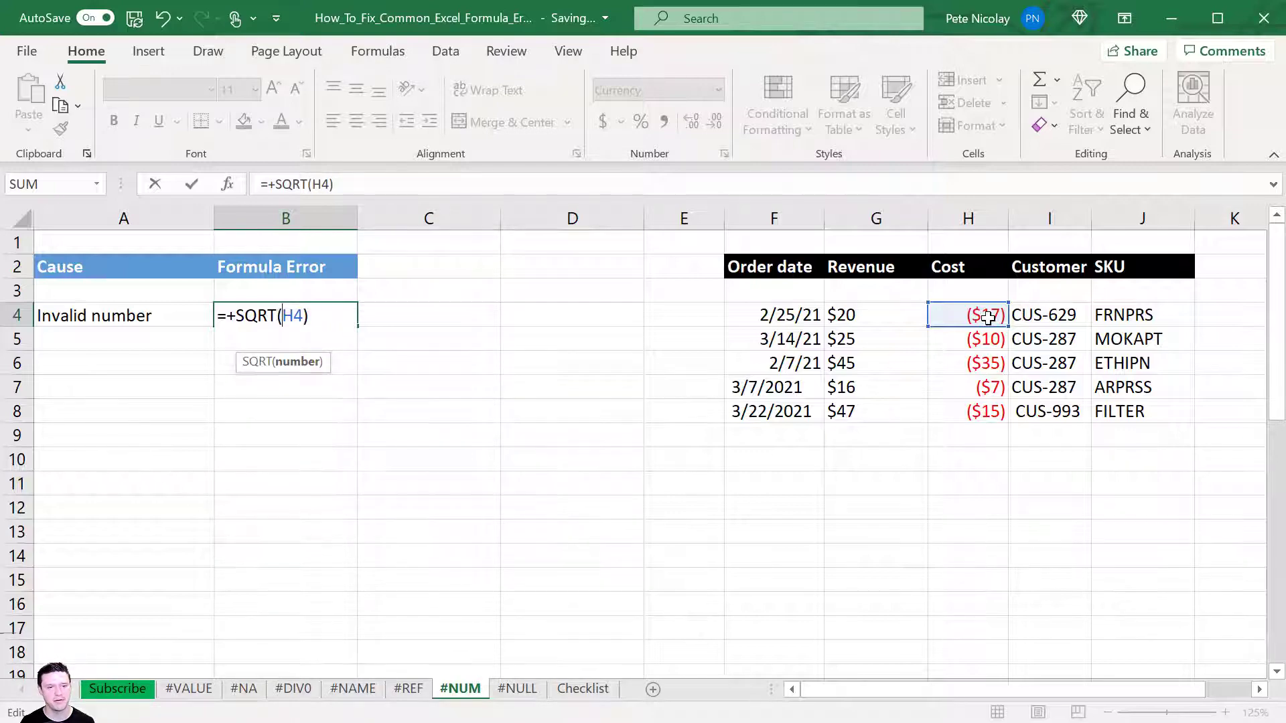
type("abs(")
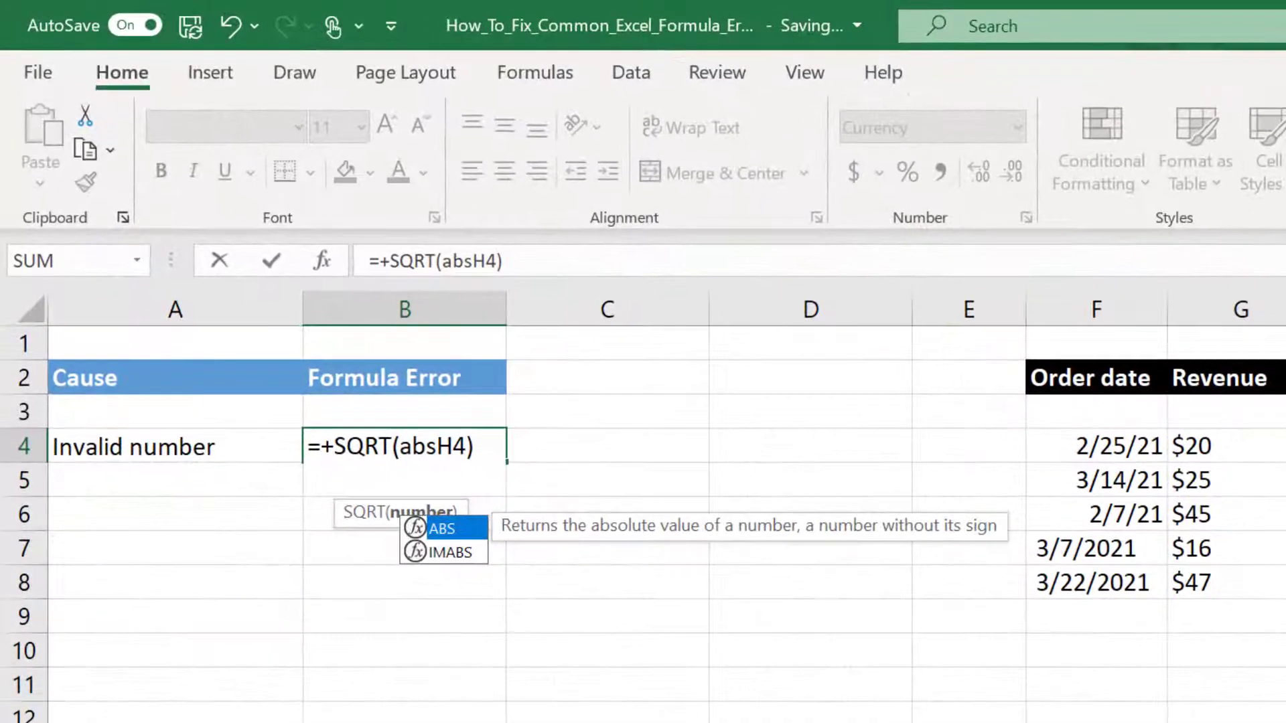
key("Return")
key("Return")
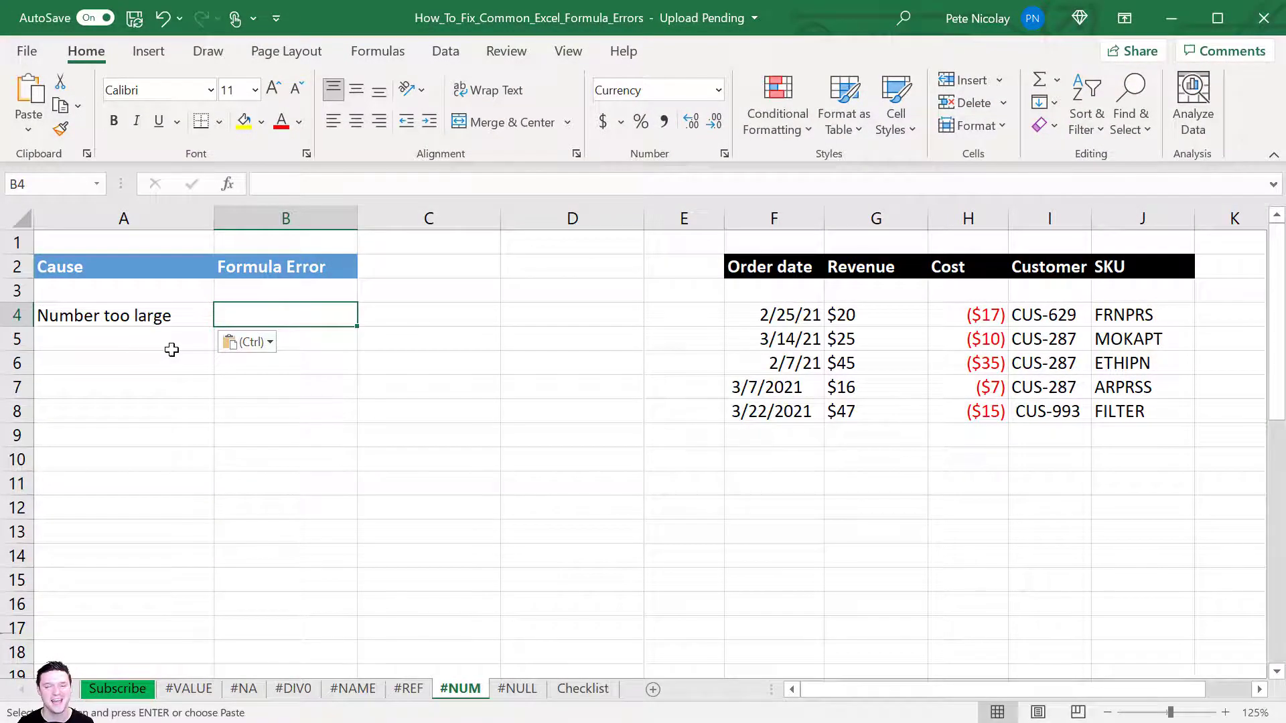
Enter the formula +10^100000000 in B4 to demonstrate a number that is too large
type("+1")
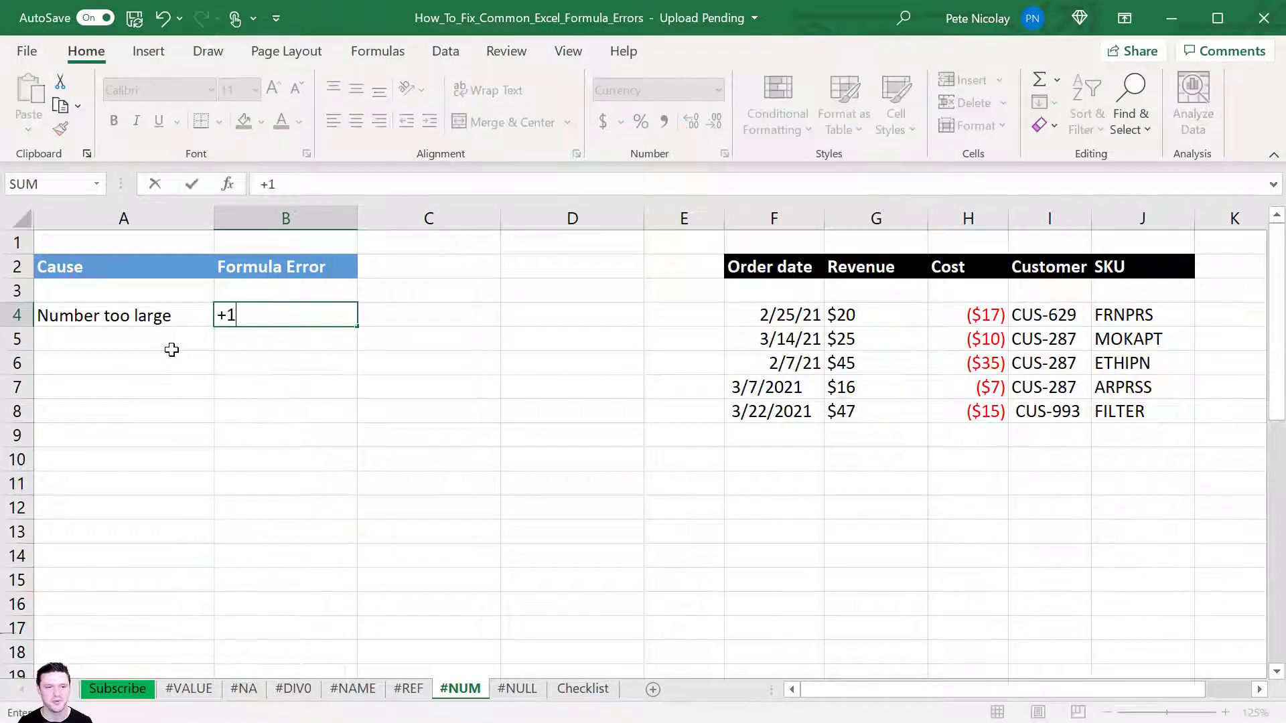
type("0^")
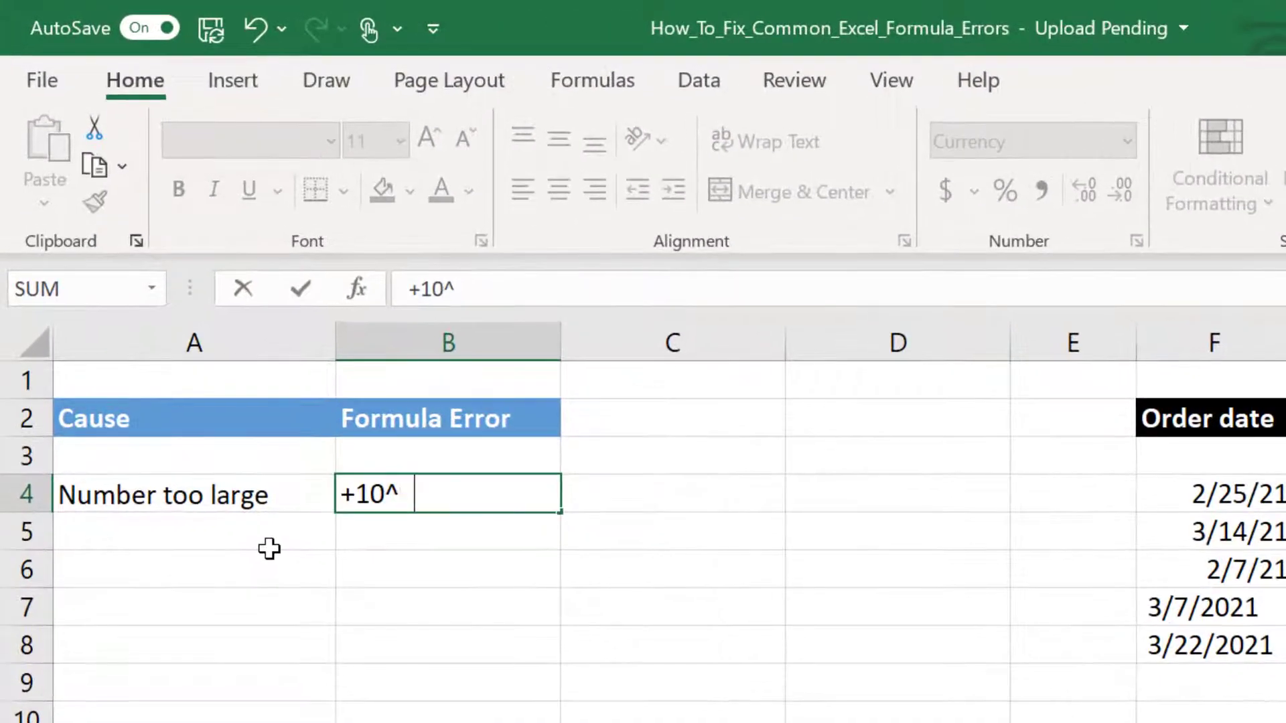
type("100000000")
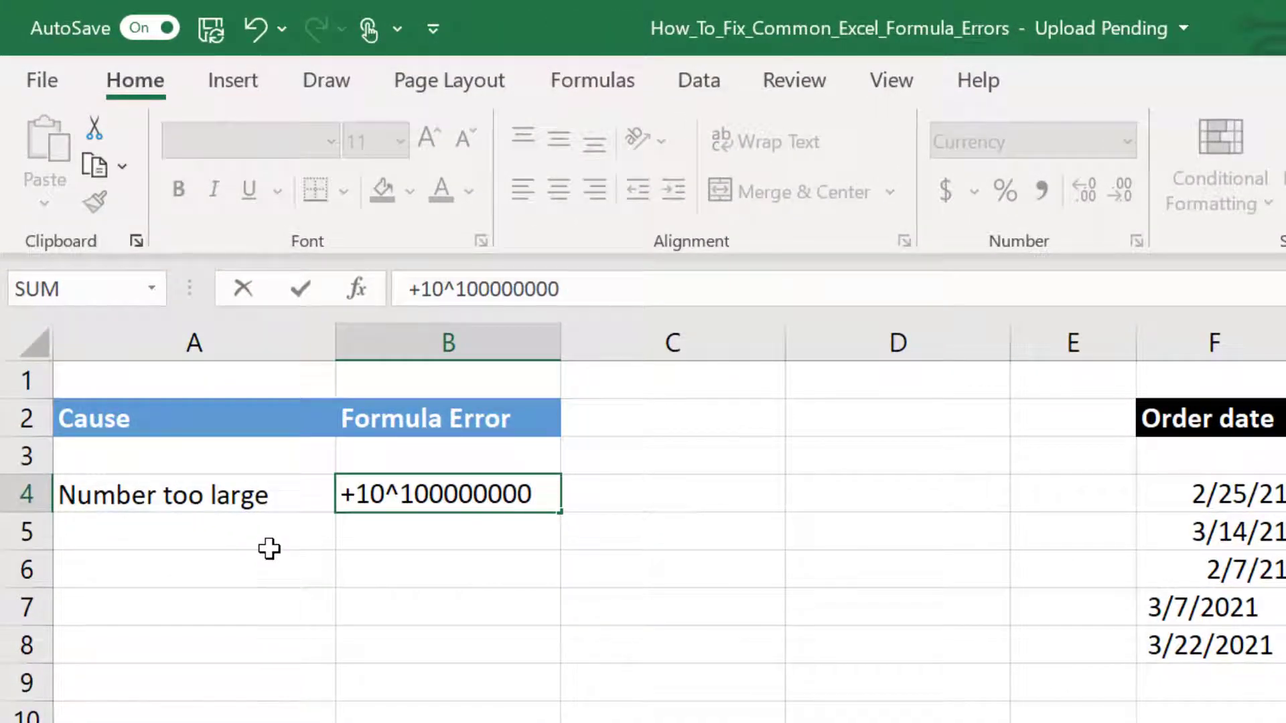
key("Return")
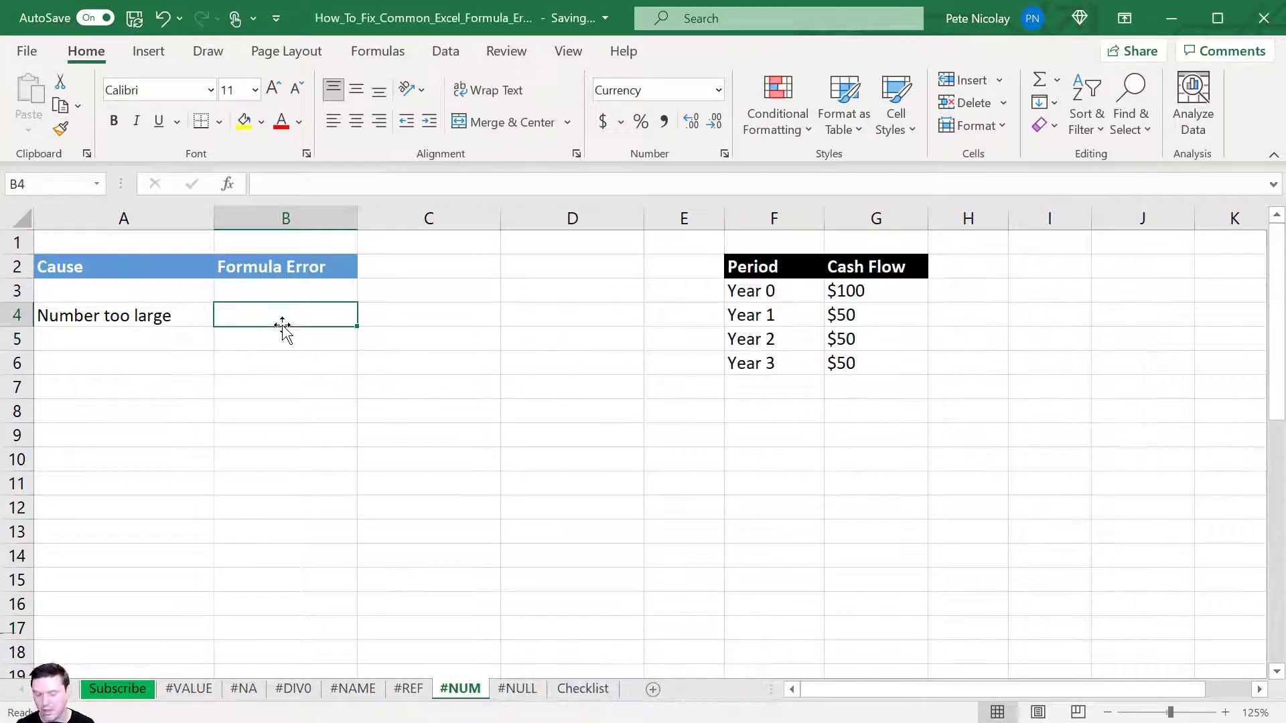
Enter an IRR formula in B4 over the Year 0 to Year 3 cash flows in G3:G6
type("+")
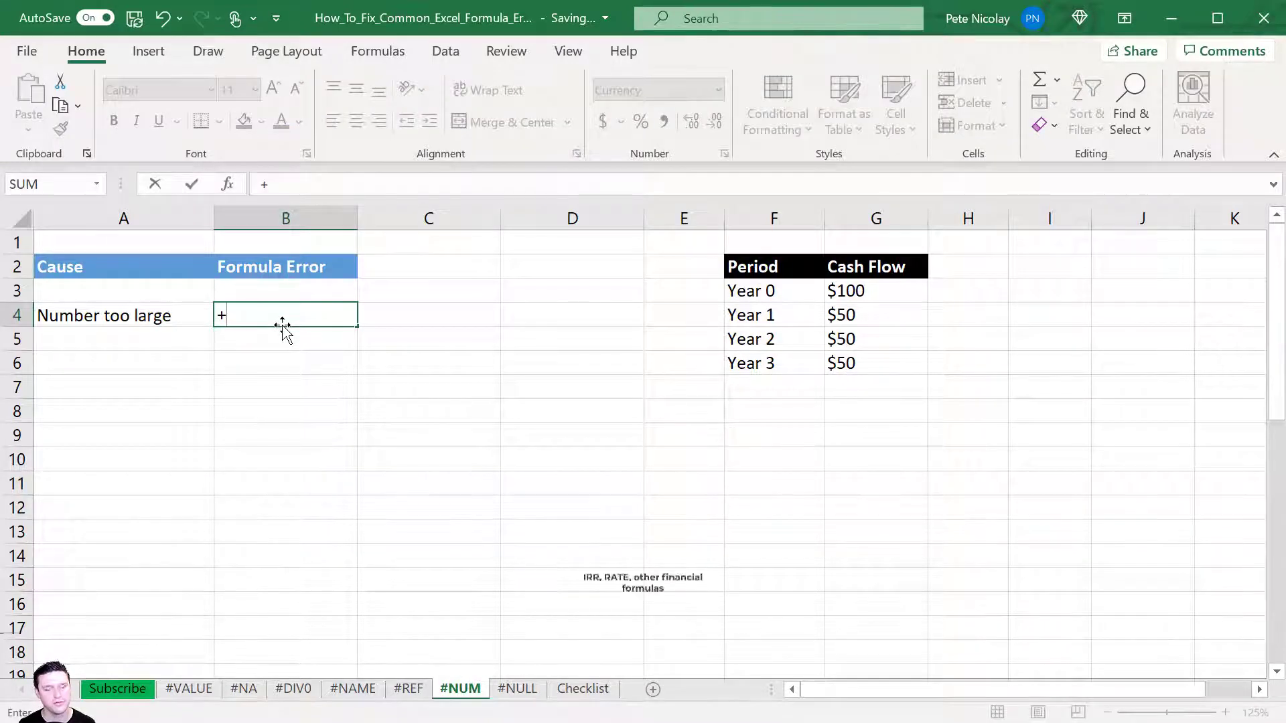
type("if")
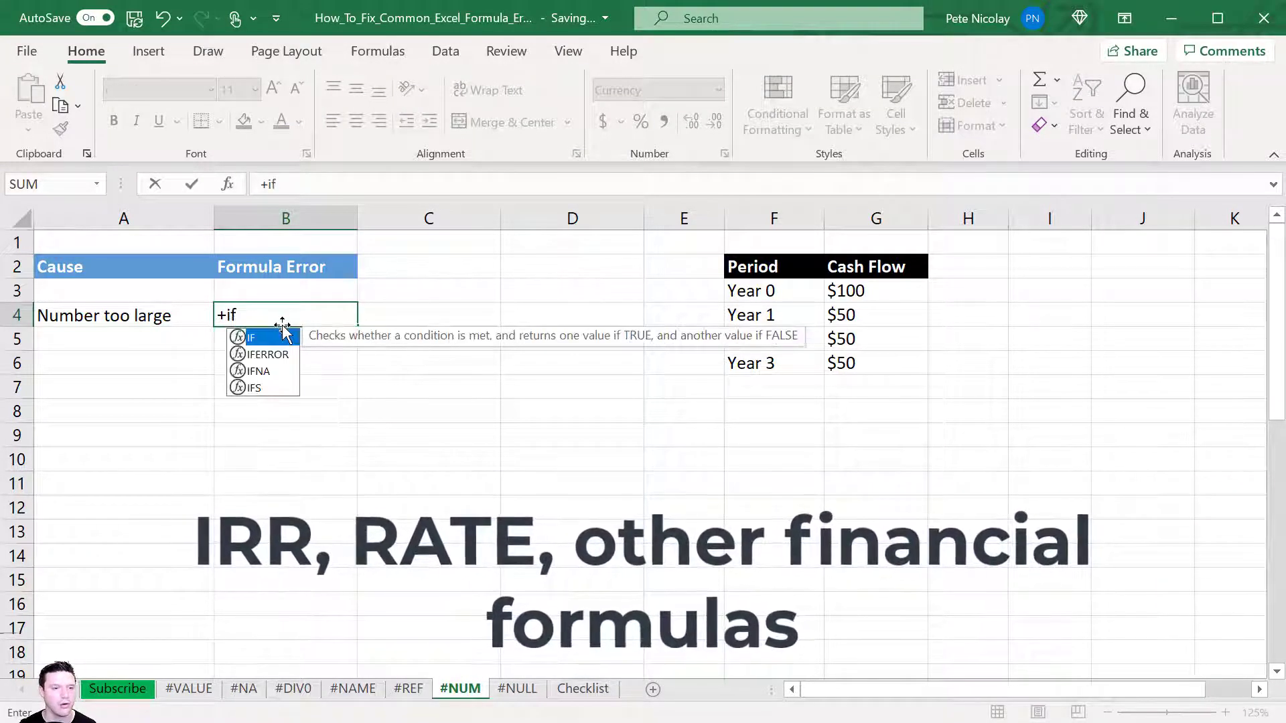
key("BackSpace")
type("rr")
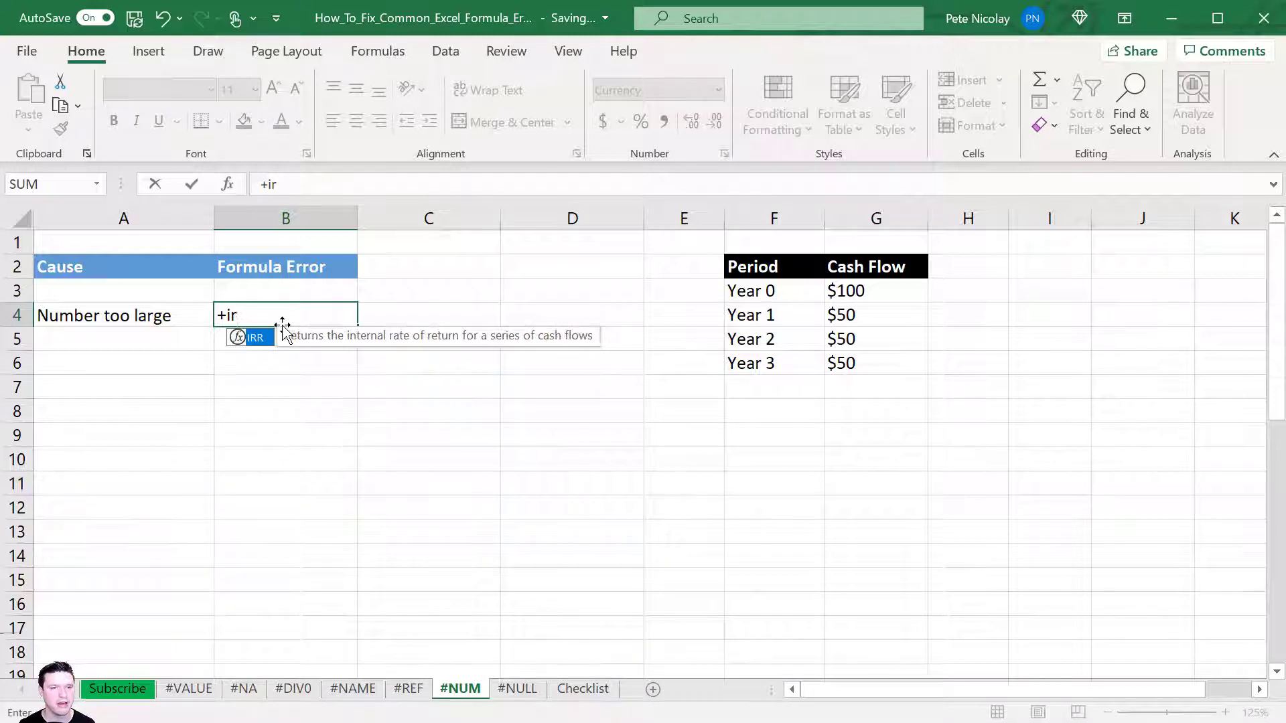
key("Tab")
left_click_drag(842, 288, 843, 365)
key("Return")
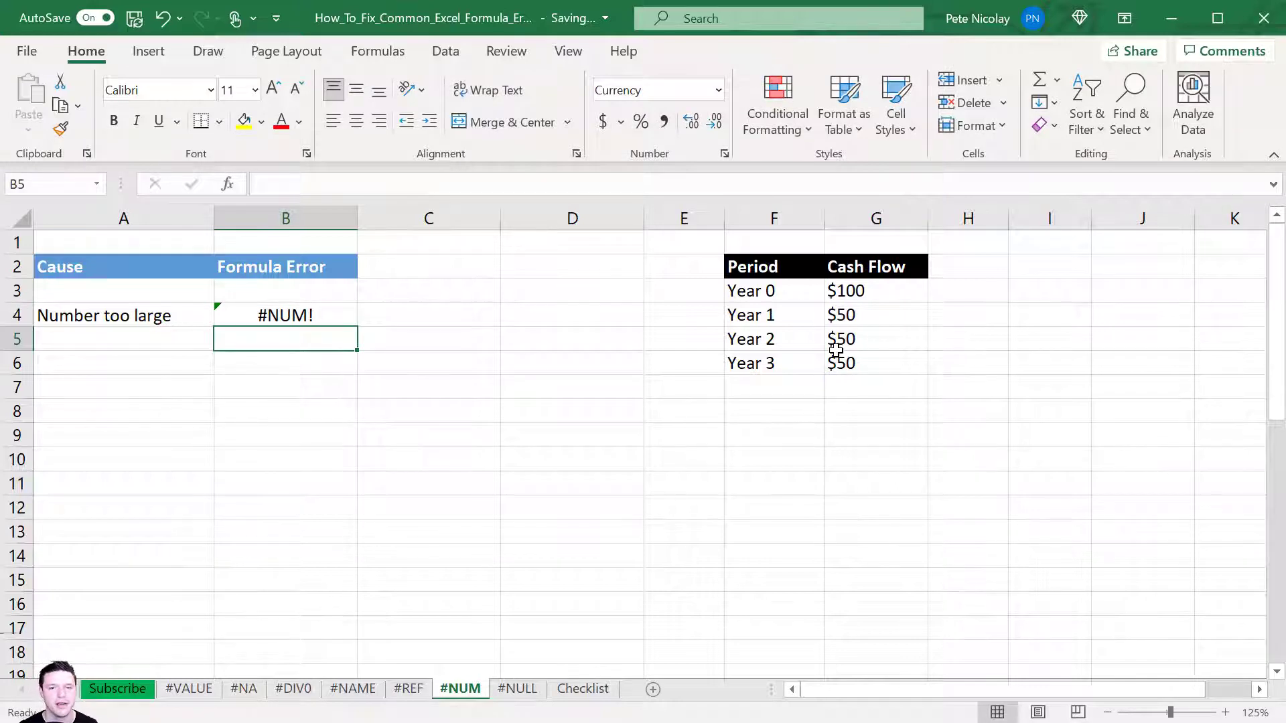
Make the Year 0 cash flow in G3 negative, changing it to -100
left_click(849, 290)
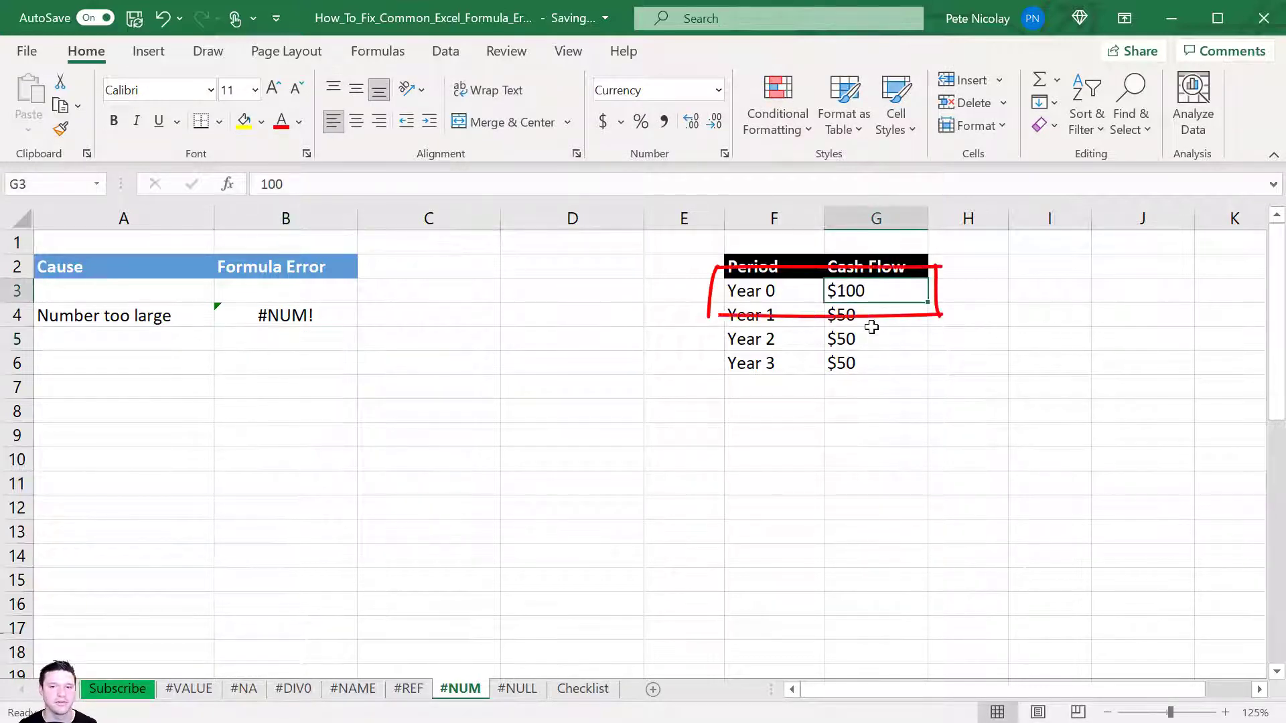
key("F2")
type("-")
key("Return")
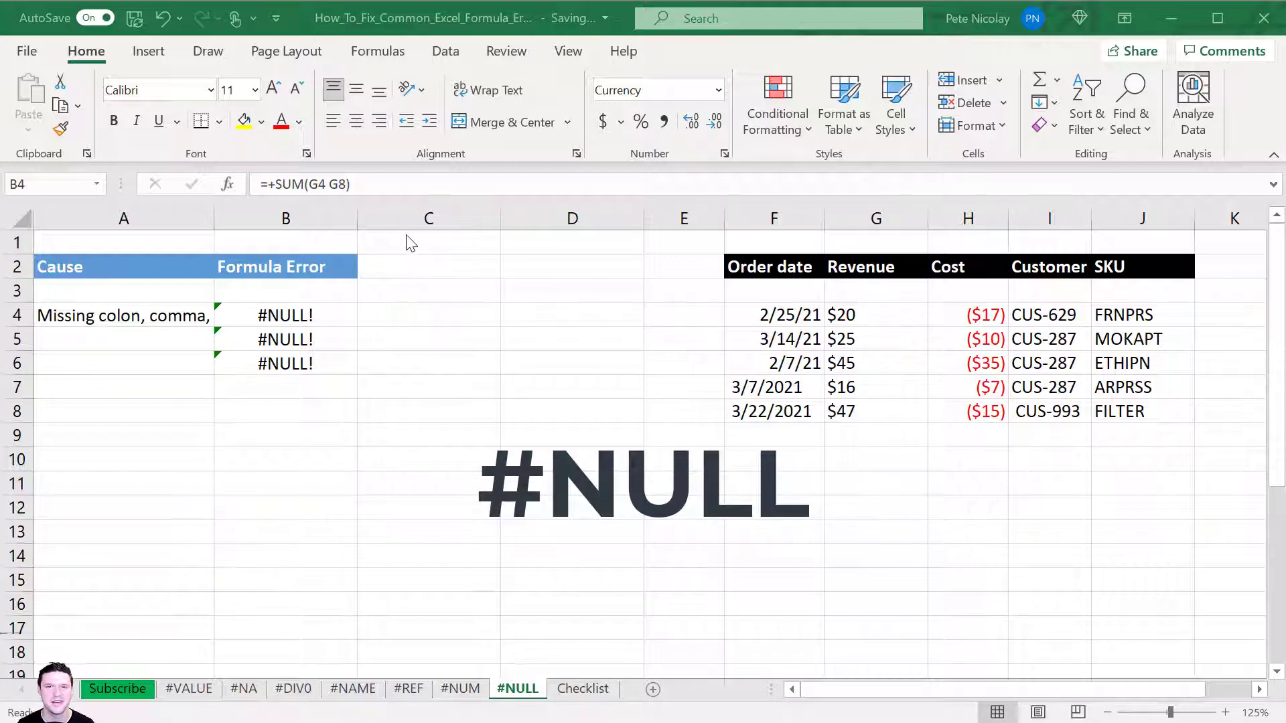
On the #NULL sheet, widen column A to fit the full cause description in A4
left_click(298, 322)
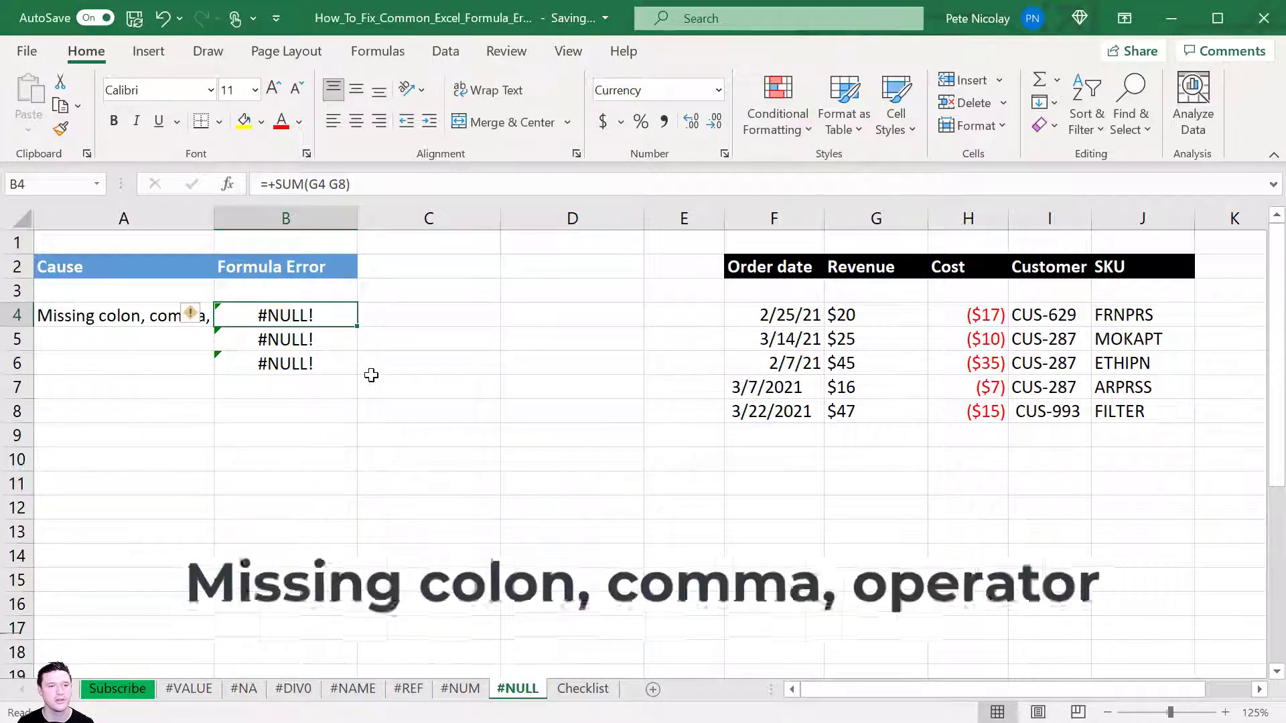
left_click(149, 385)
left_click(182, 329)
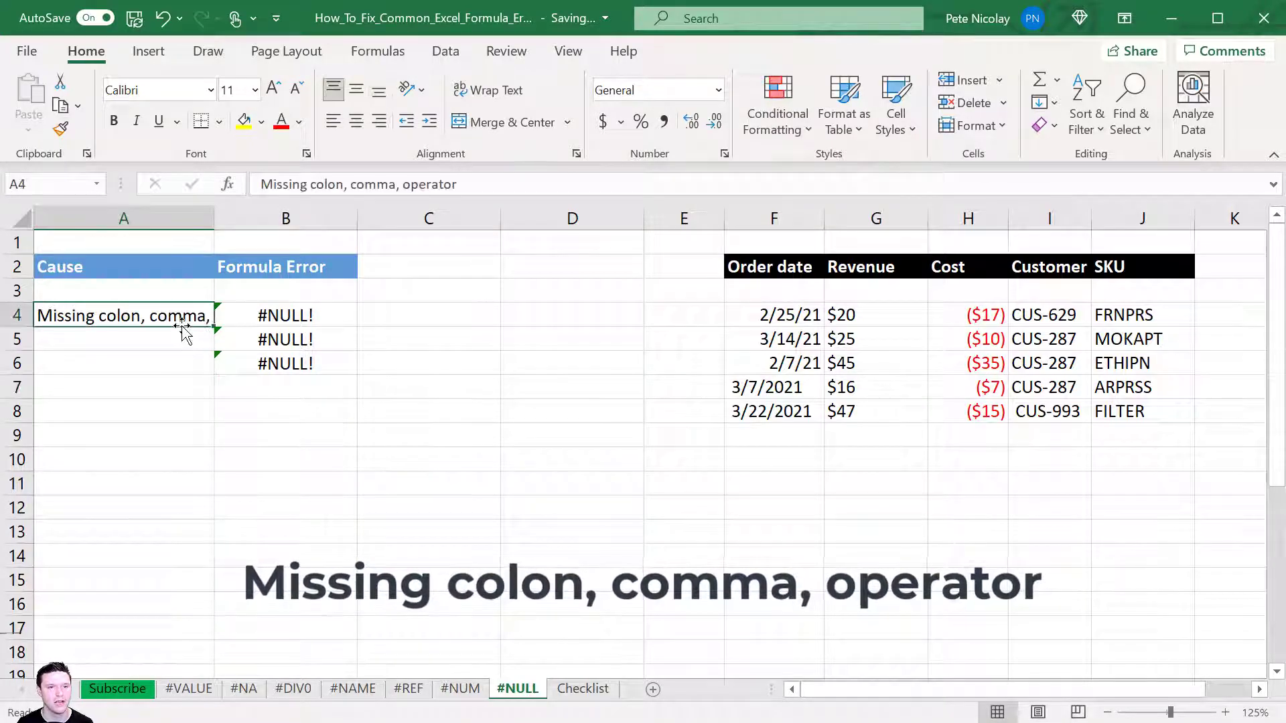
double_click(214, 218)
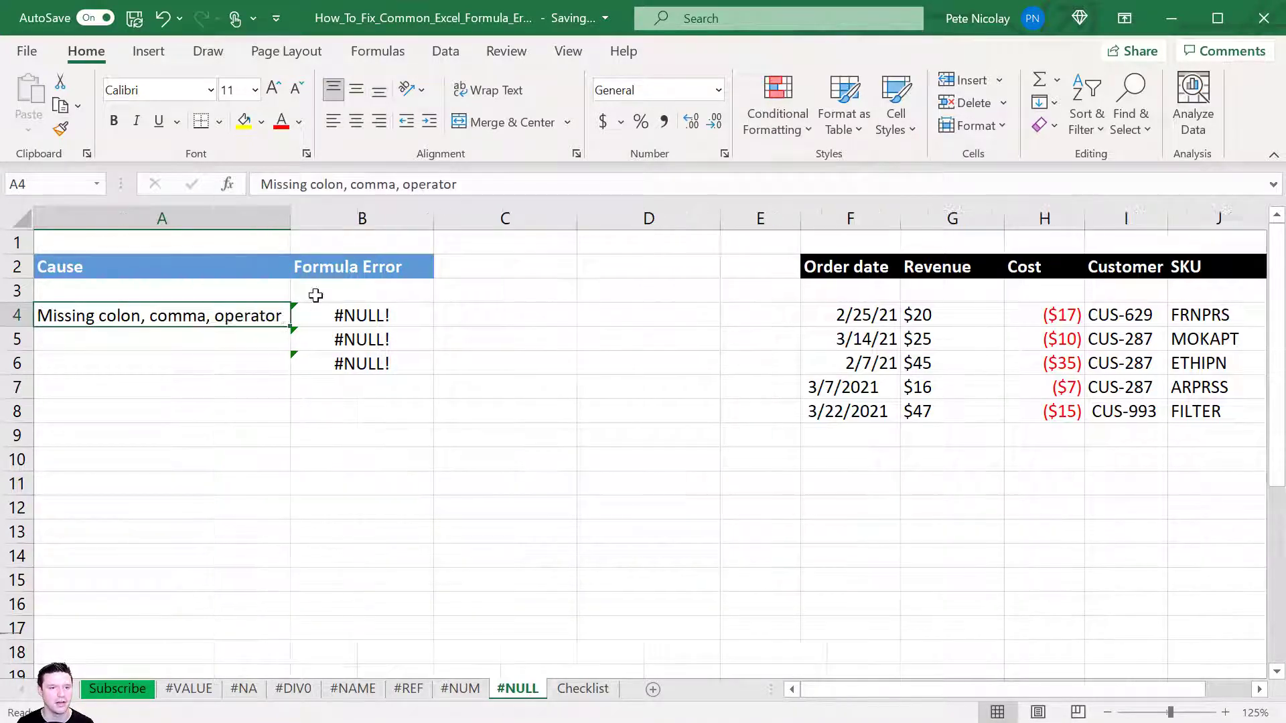
Add the missing colon to the SUM formula in B4 so that it covers the range G4:G8
double_click(412, 320)
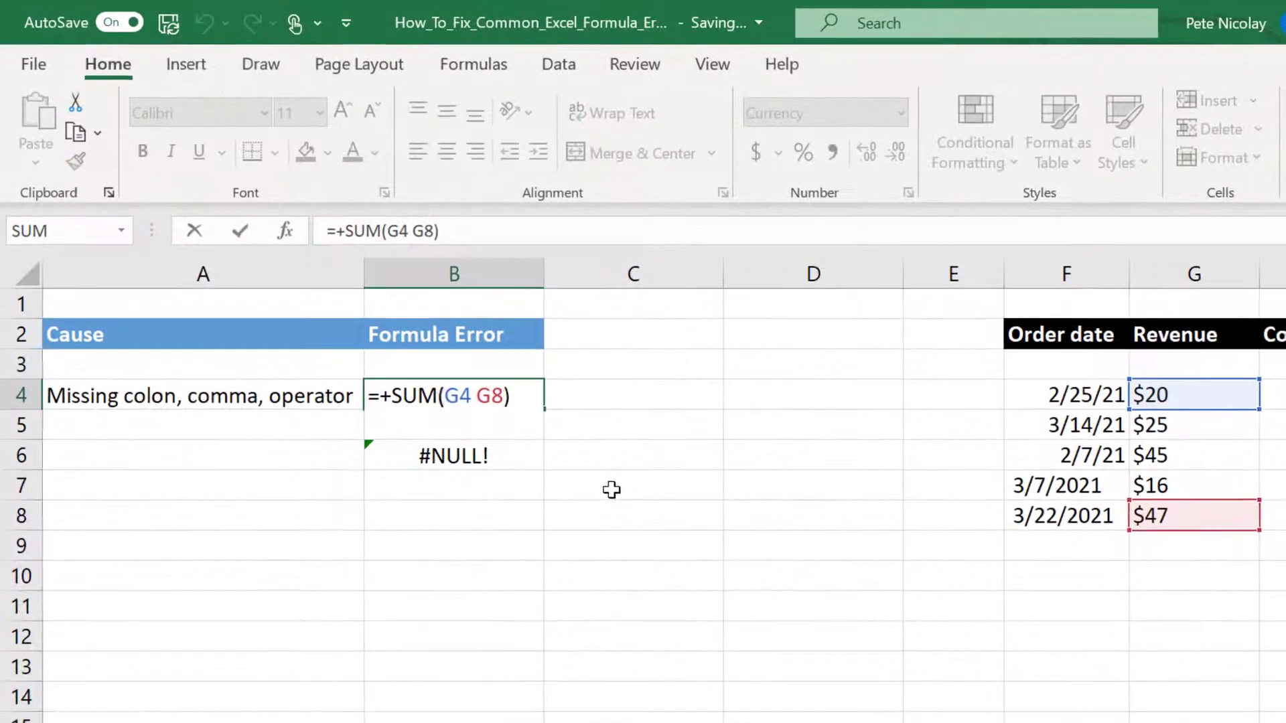
key("Left")
key("Left")
key("Left")
key("Left")
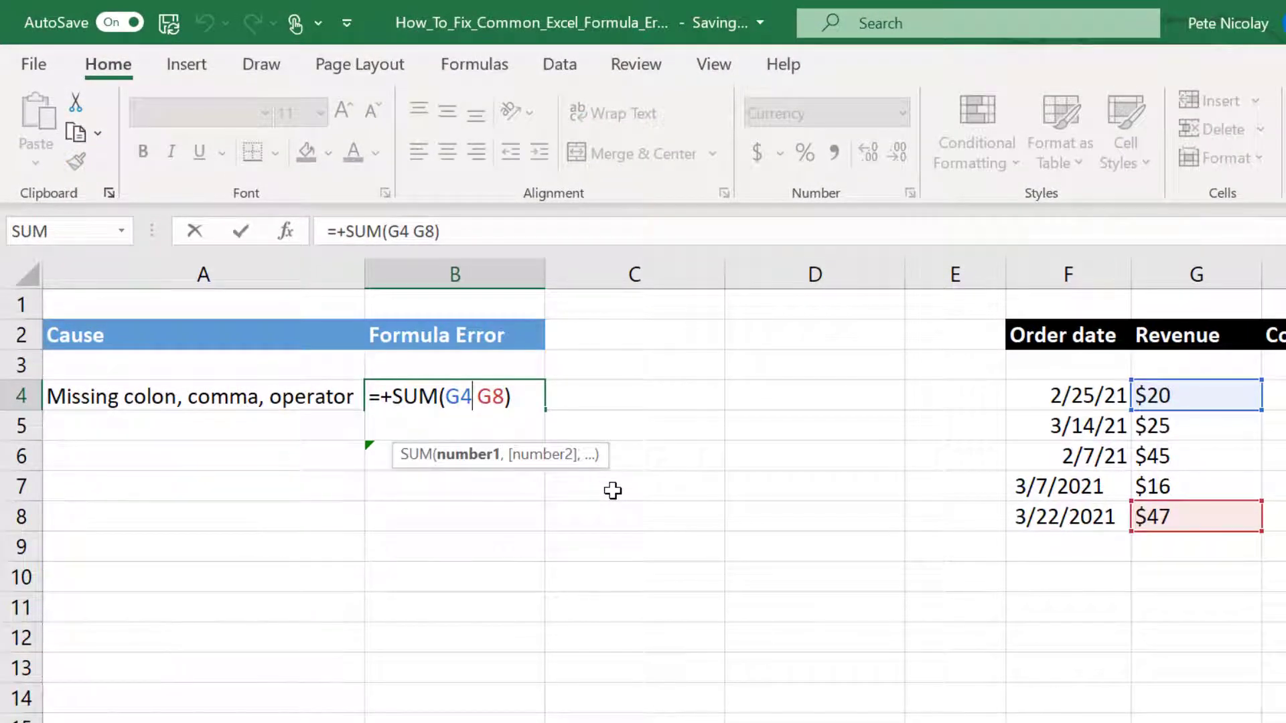
type(":")
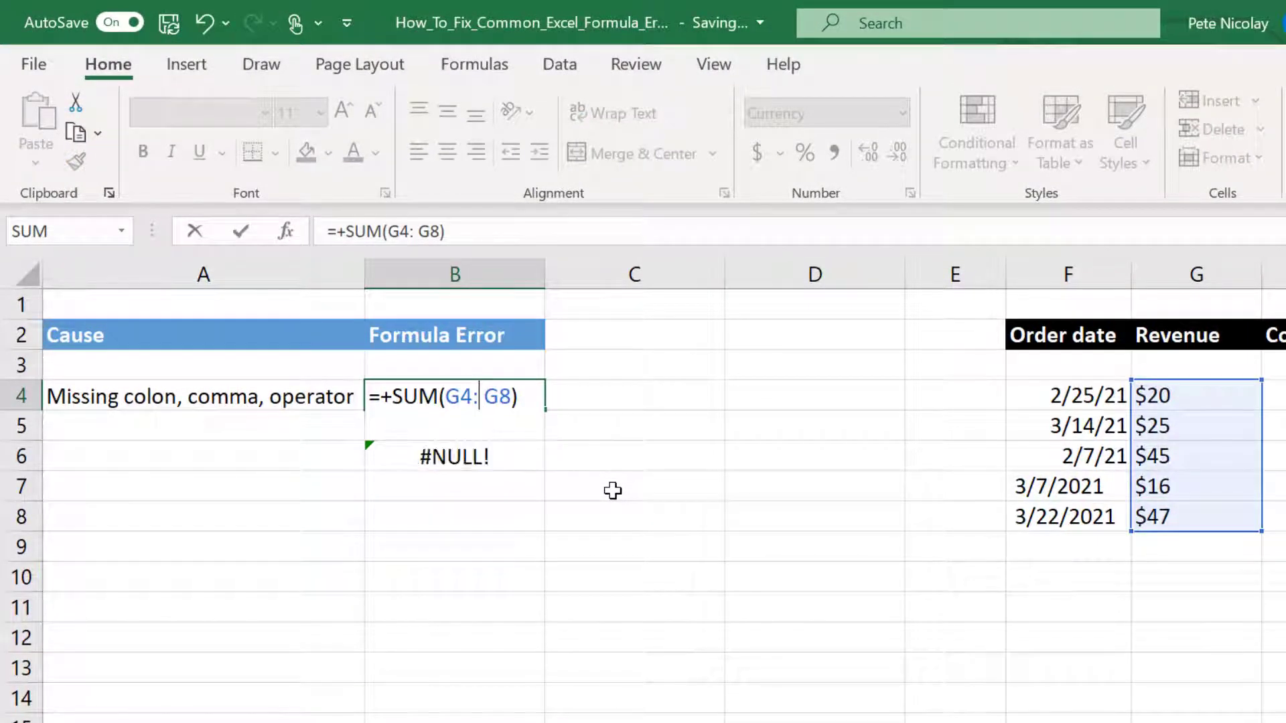
key("Return")
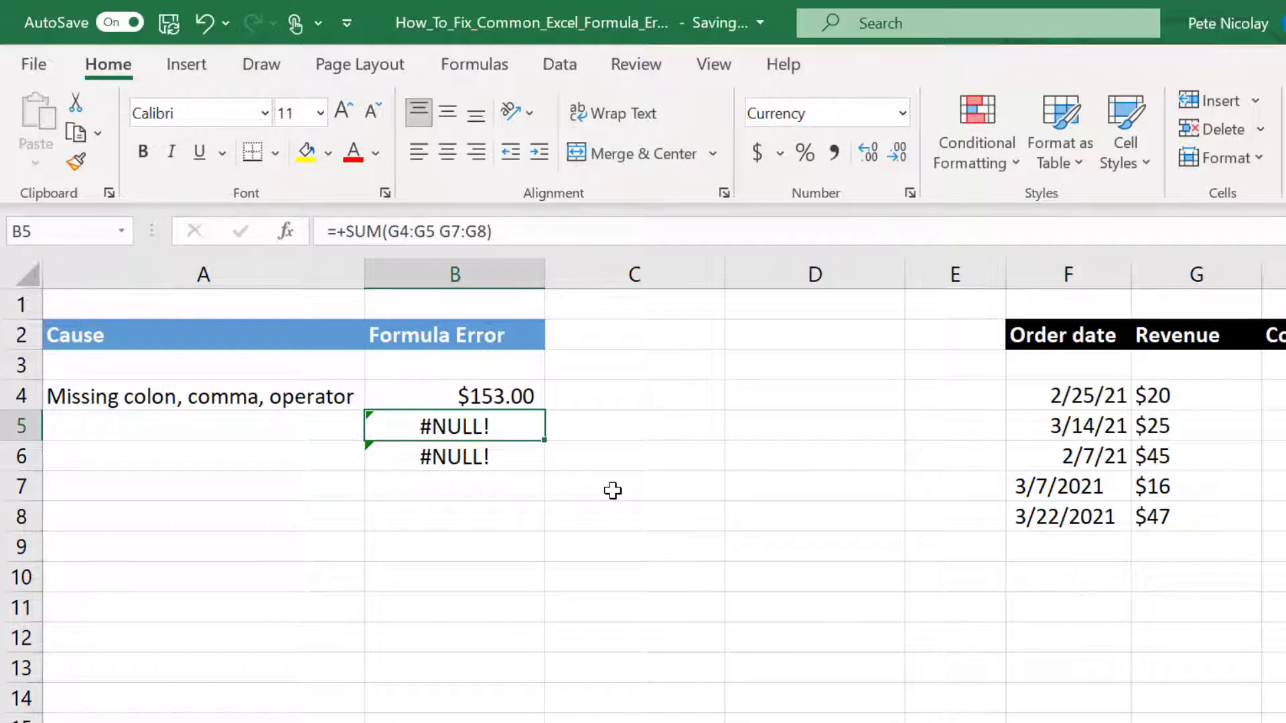
Add the missing comma between the ranges G4:G5 and G7:G8 in the SUM formula in B5
key("F2")
key("Left")
key("Left")
key("Left")
key("Left")
key("Left")
key("Left")
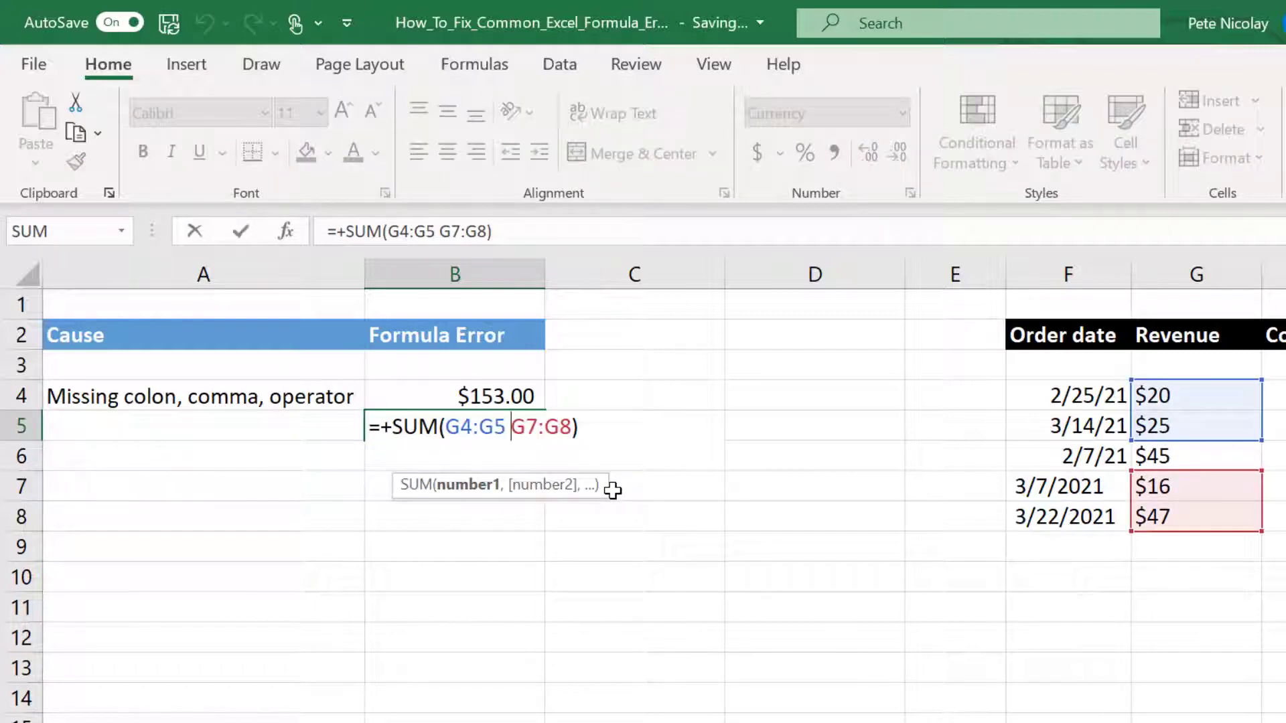
type(",")
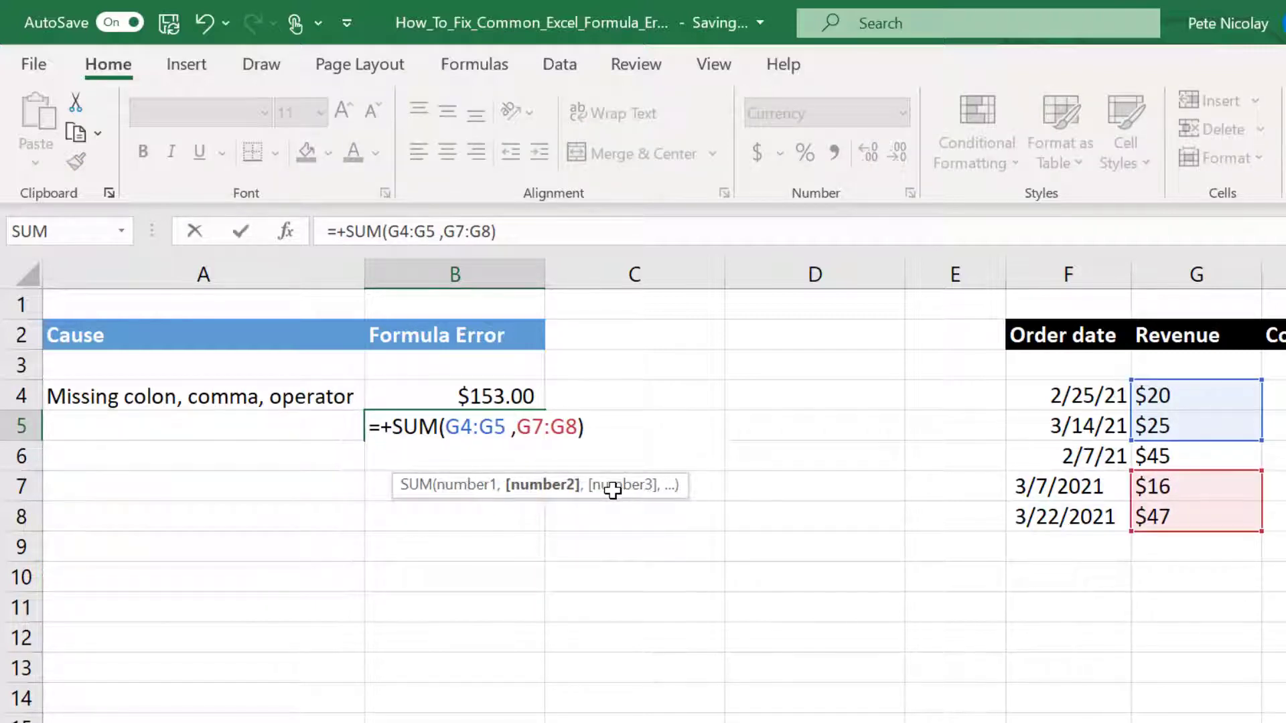
key("Return")
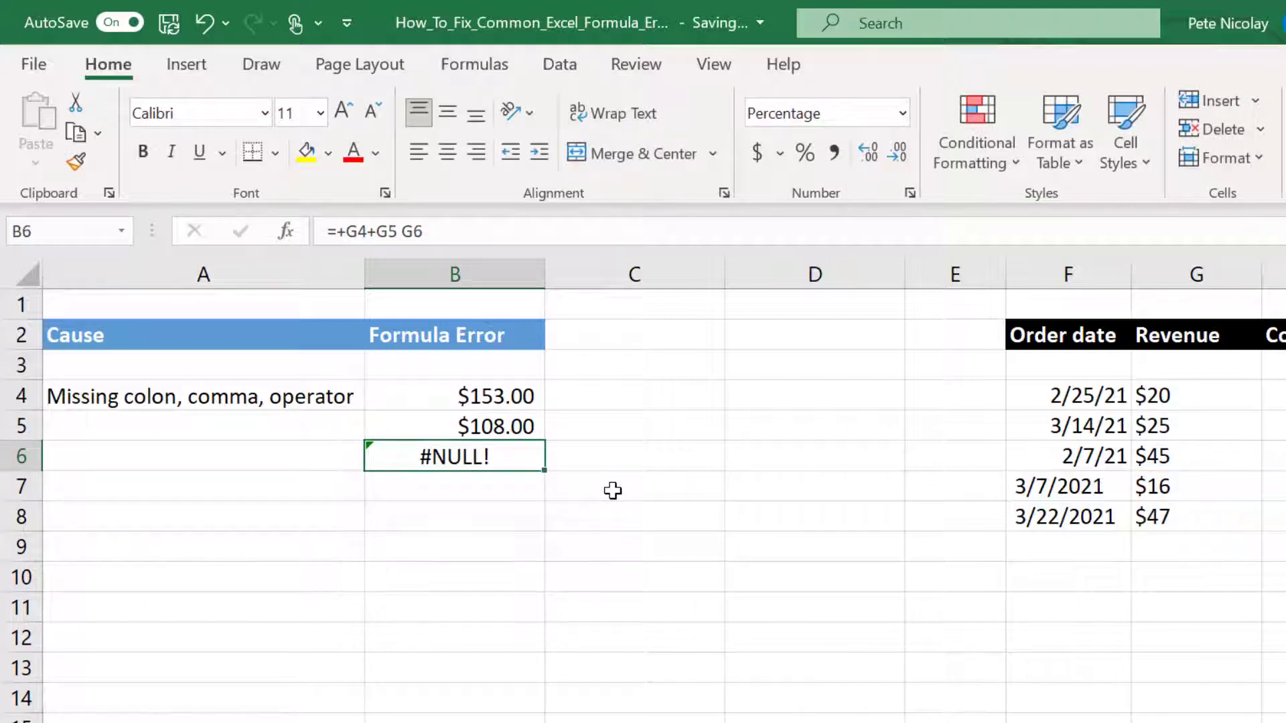
Insert the missing plus operator between G5 and G6 in the addition formula in B6
key("F2")
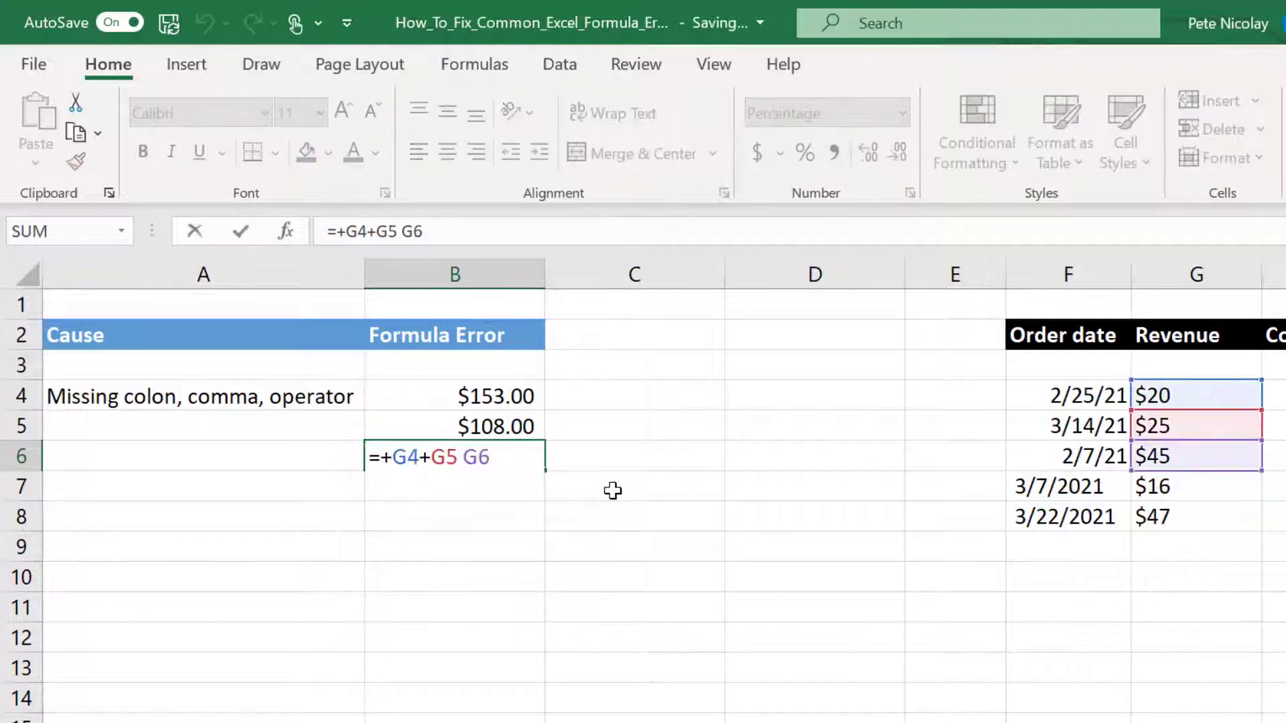
key("Left")
key("Left")
type("+")
key("Return")
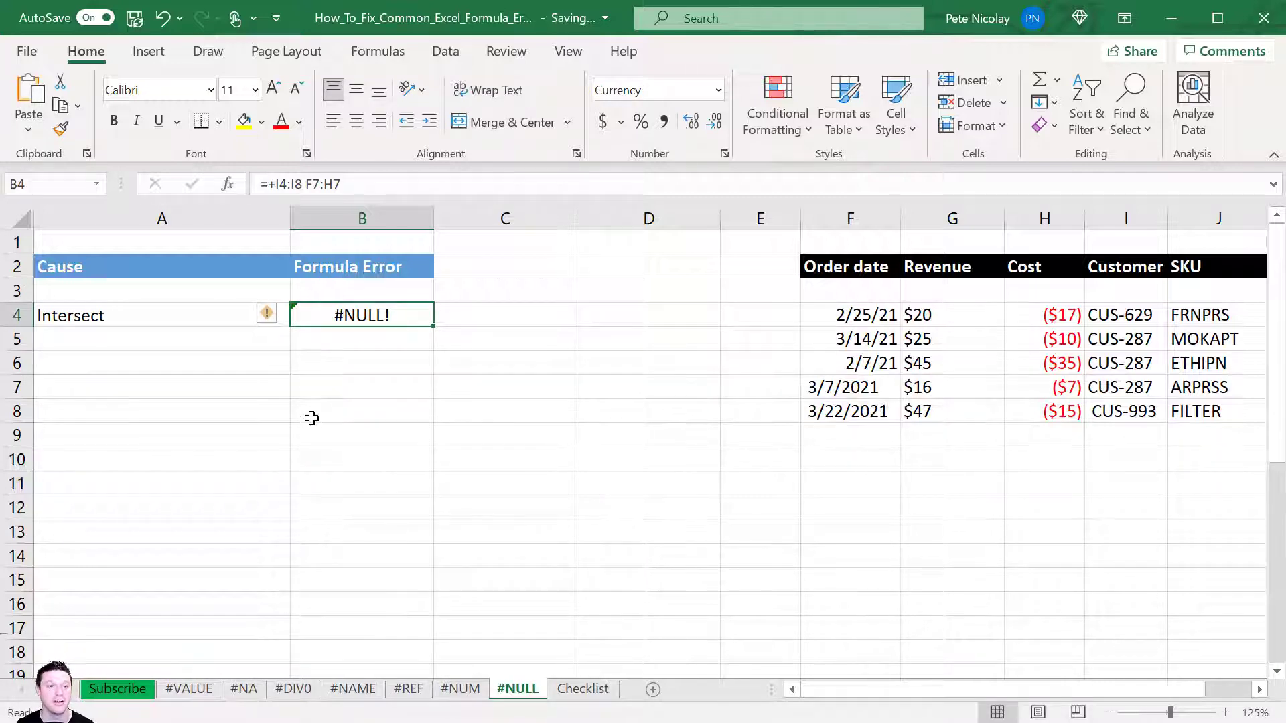
Review the intersection formula in B4 and extend its second range to F7:I7 so it crosses I4:I8
key("F2")
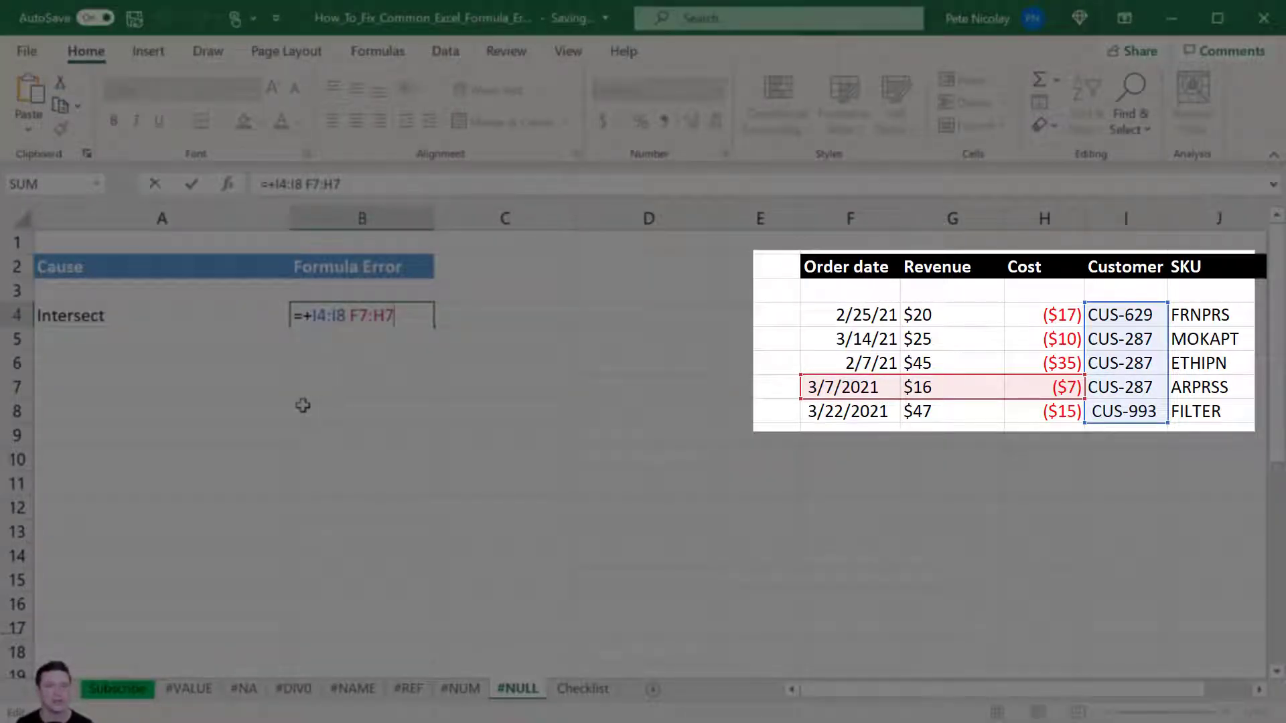
key("ctrl+Return")
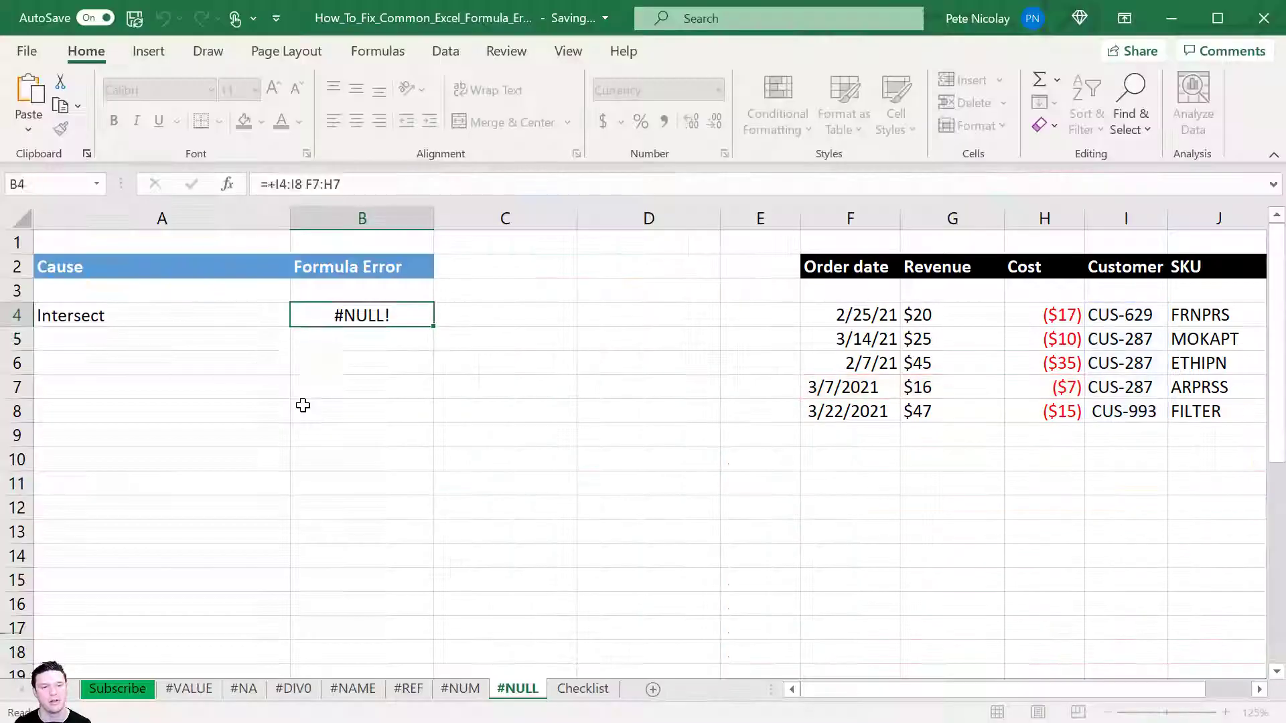
key("F2")
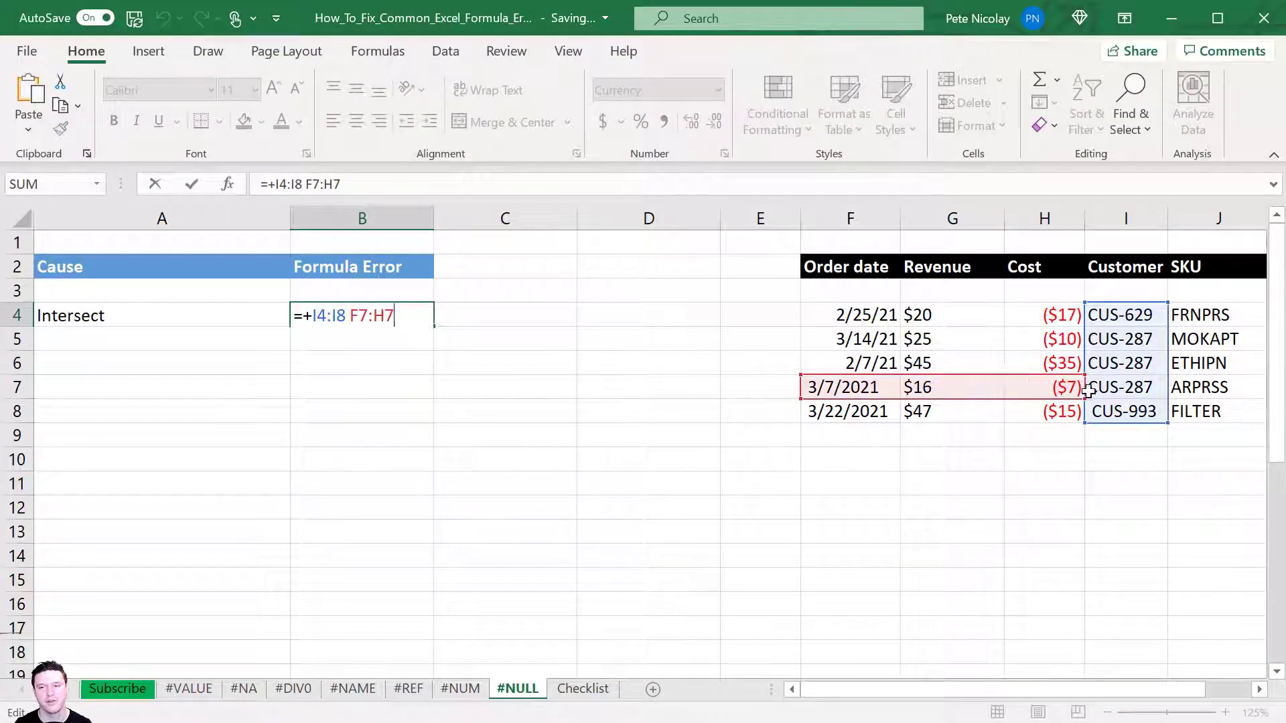
left_click_drag(1126, 395, 1123, 398)
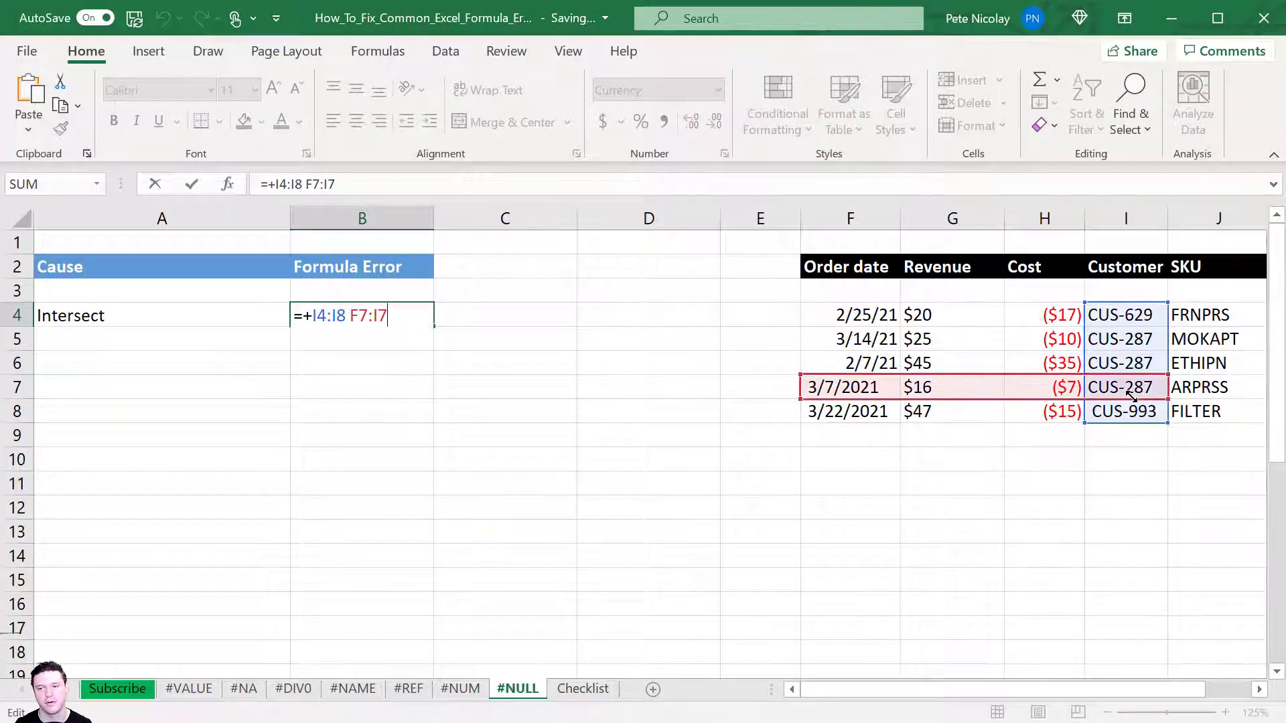
key("Return")
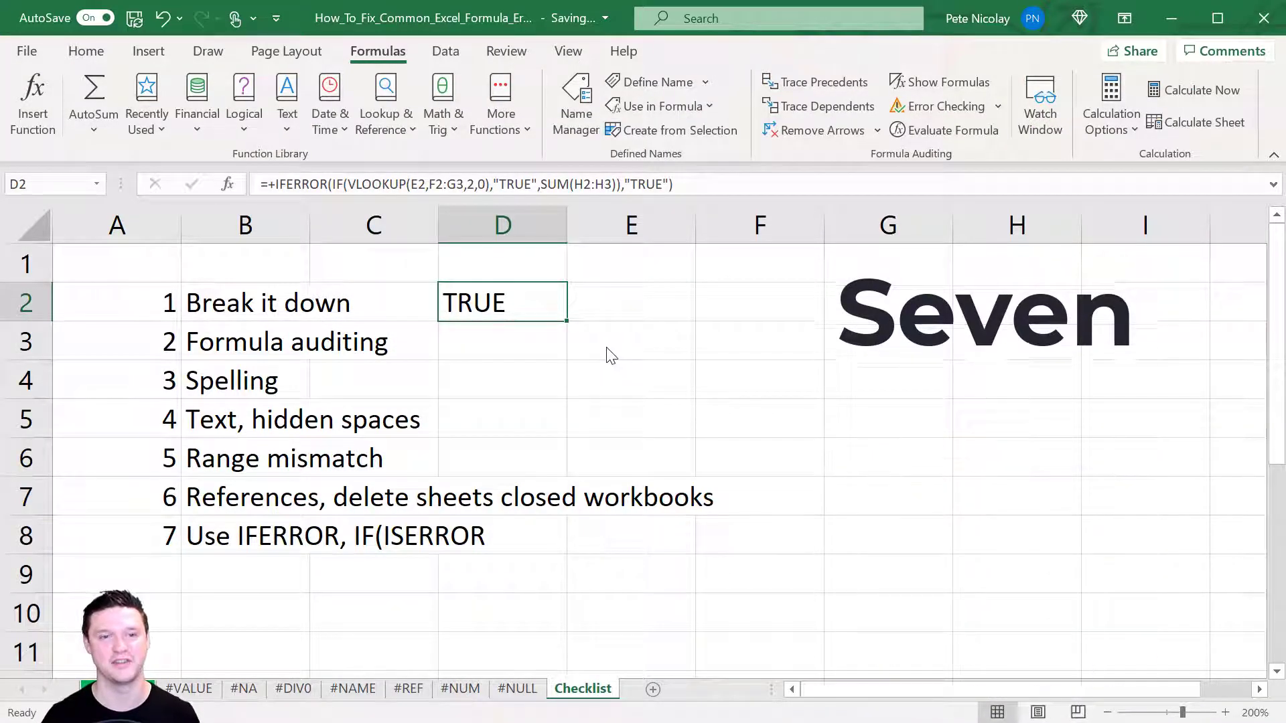
Examine the nested IFERROR, IF, VLOOKUP and SUM parts of the formula in D2 on the Checklist sheet
key("F2")
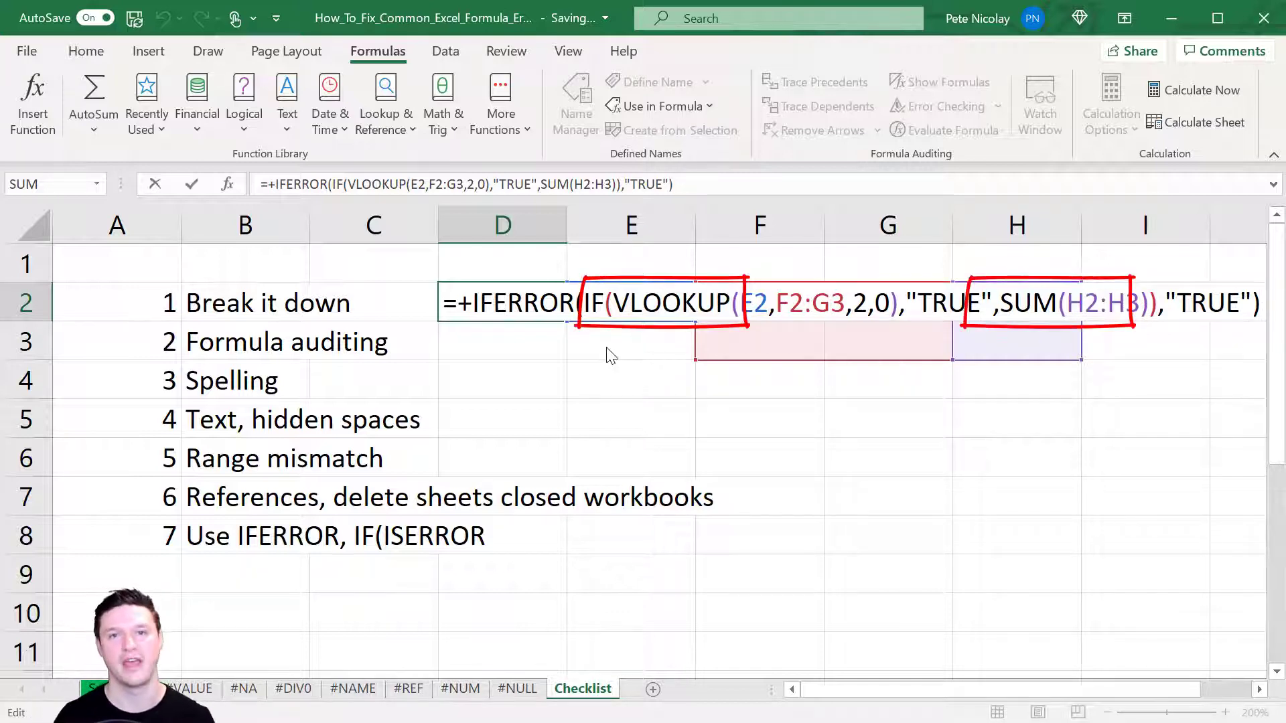
key("Return")
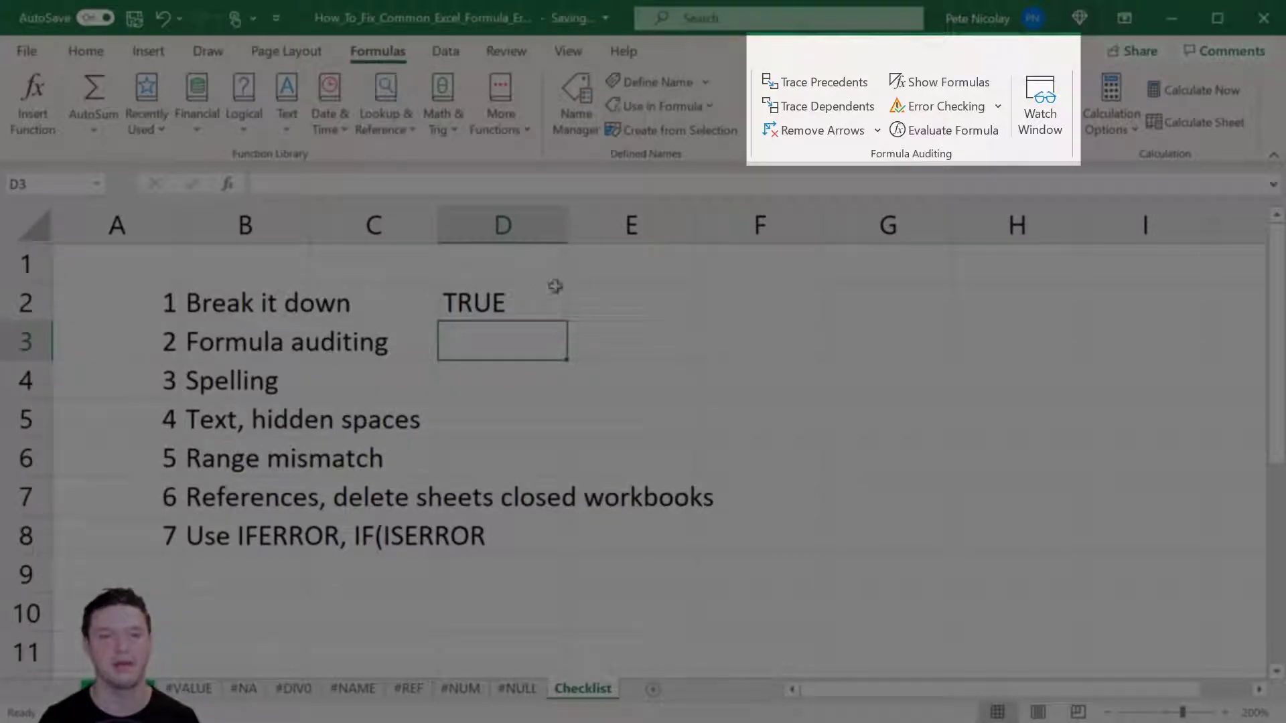
Inspect the formula in D2 with the Evaluate Formula tool, closing the tool without evaluating any part
left_click(525, 303)
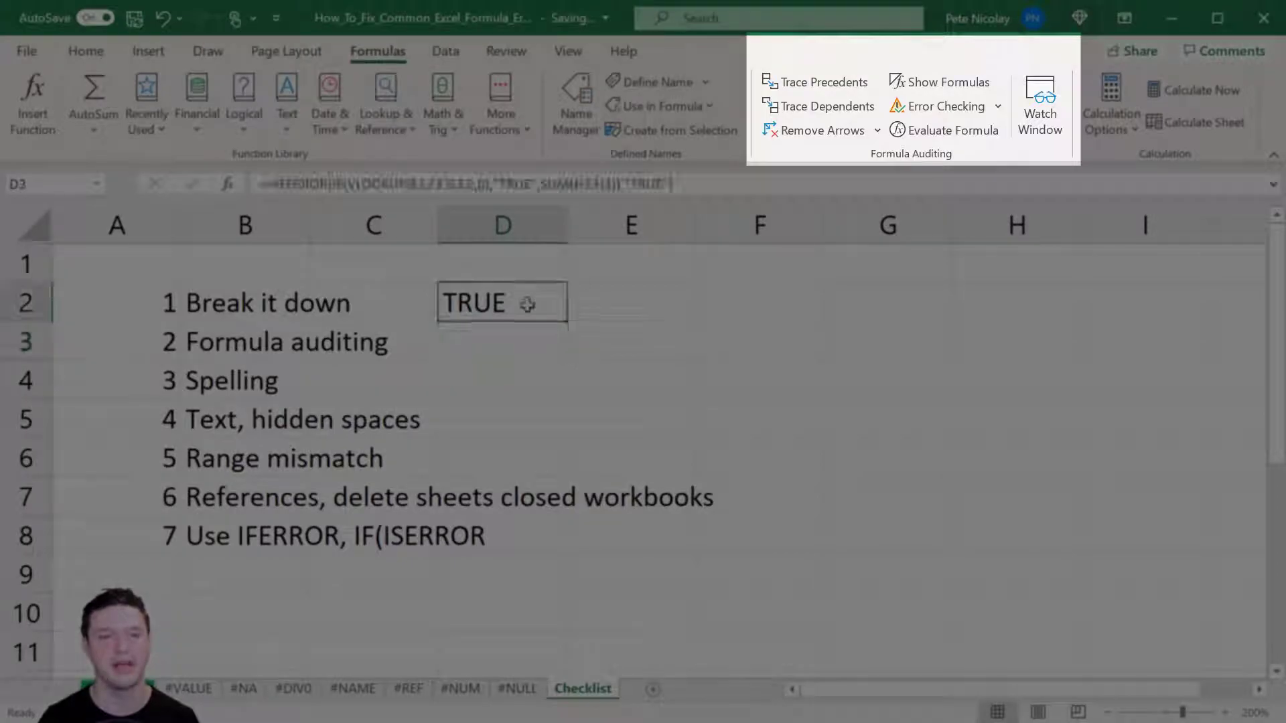
left_click(958, 131)
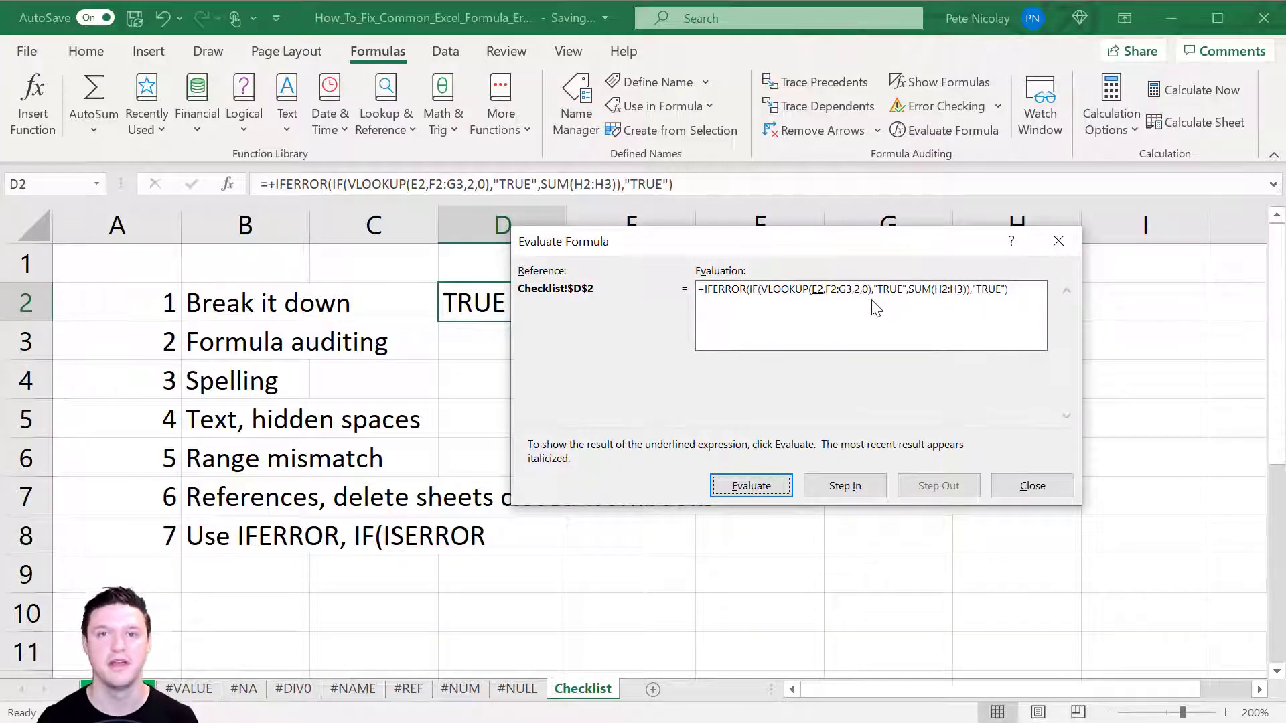
key("Escape")
Review the remaining checklist points one by one, from spelling in row 4 down to using IFERROR and IF(ISERROR in row 8
key("Down")
key("Down")
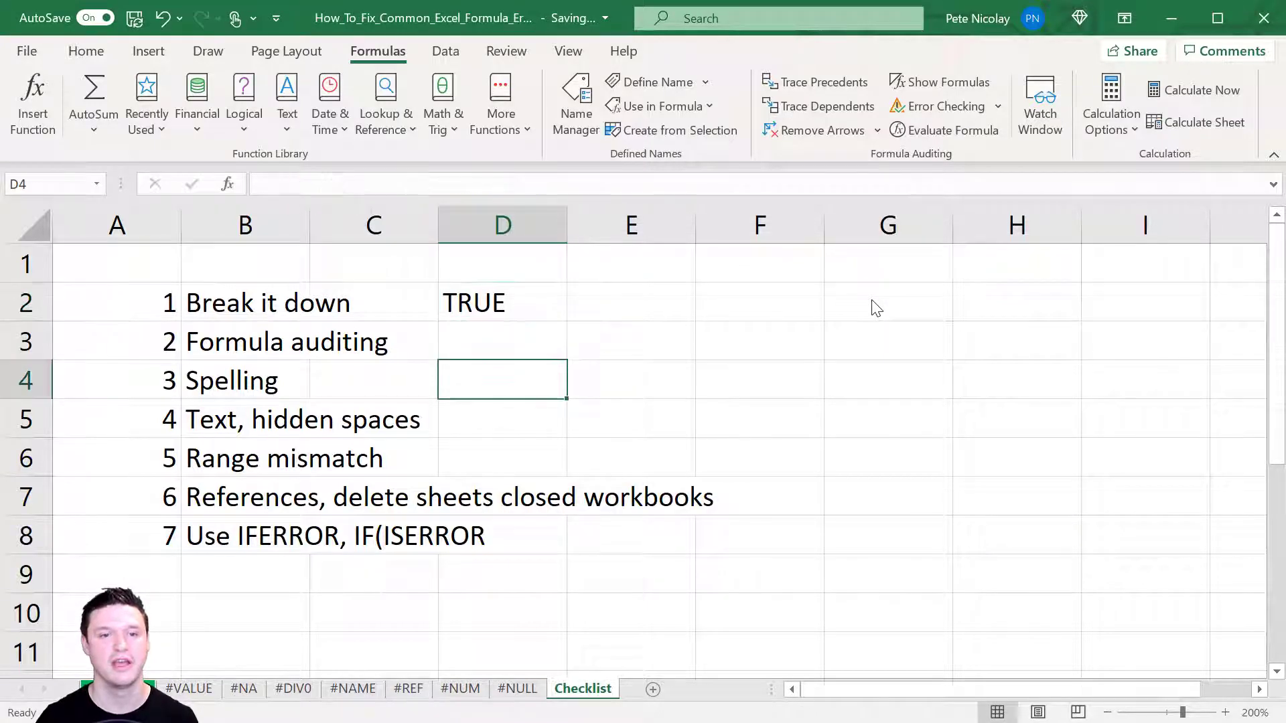
key("Down")
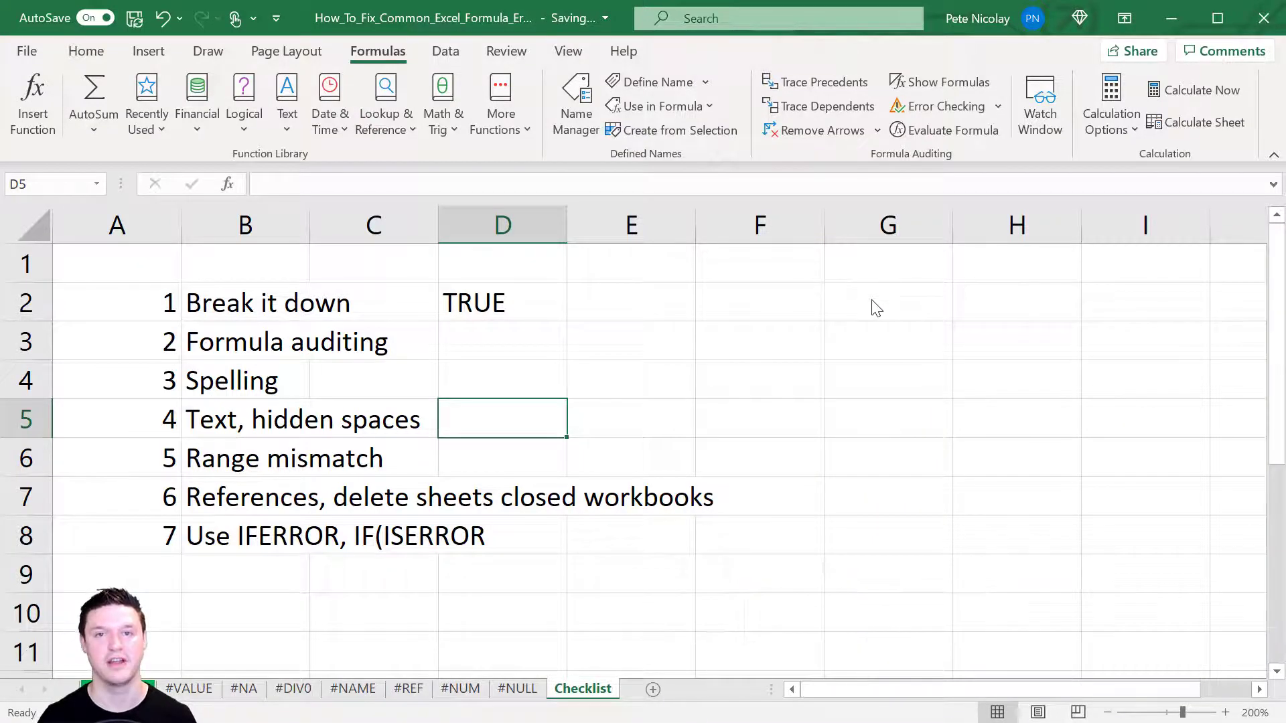
key("Down")
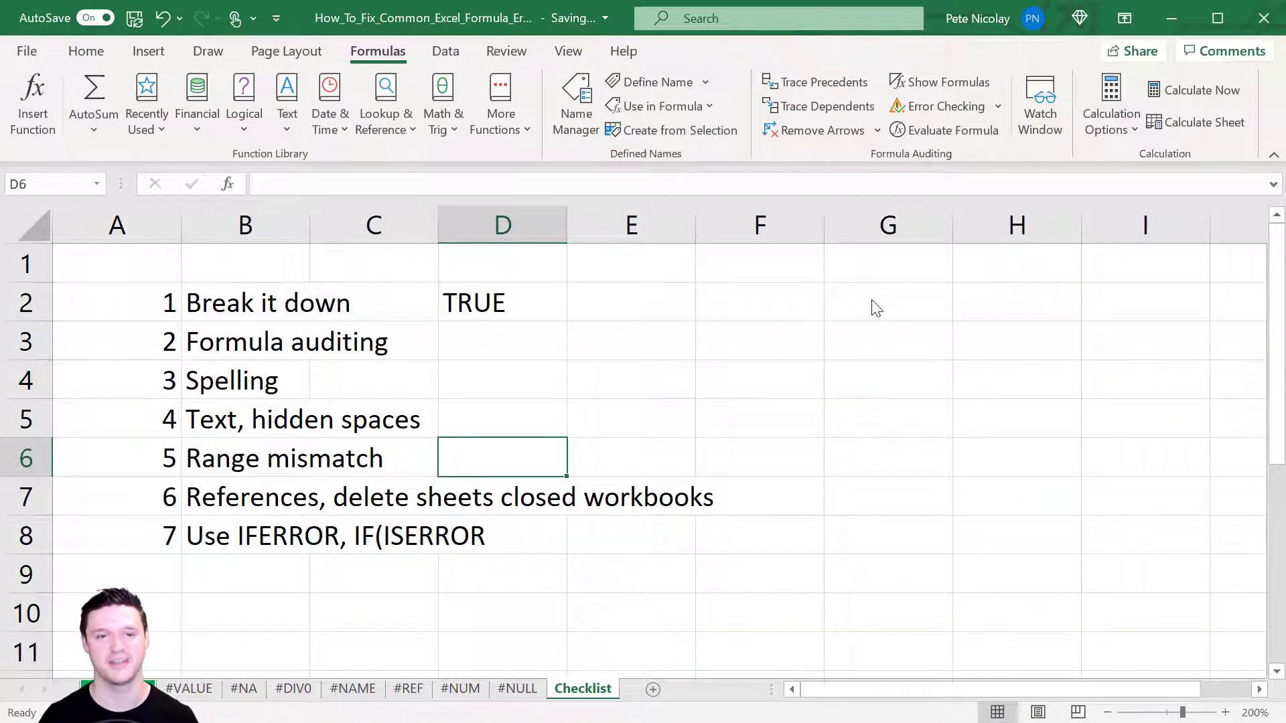
key("Down")
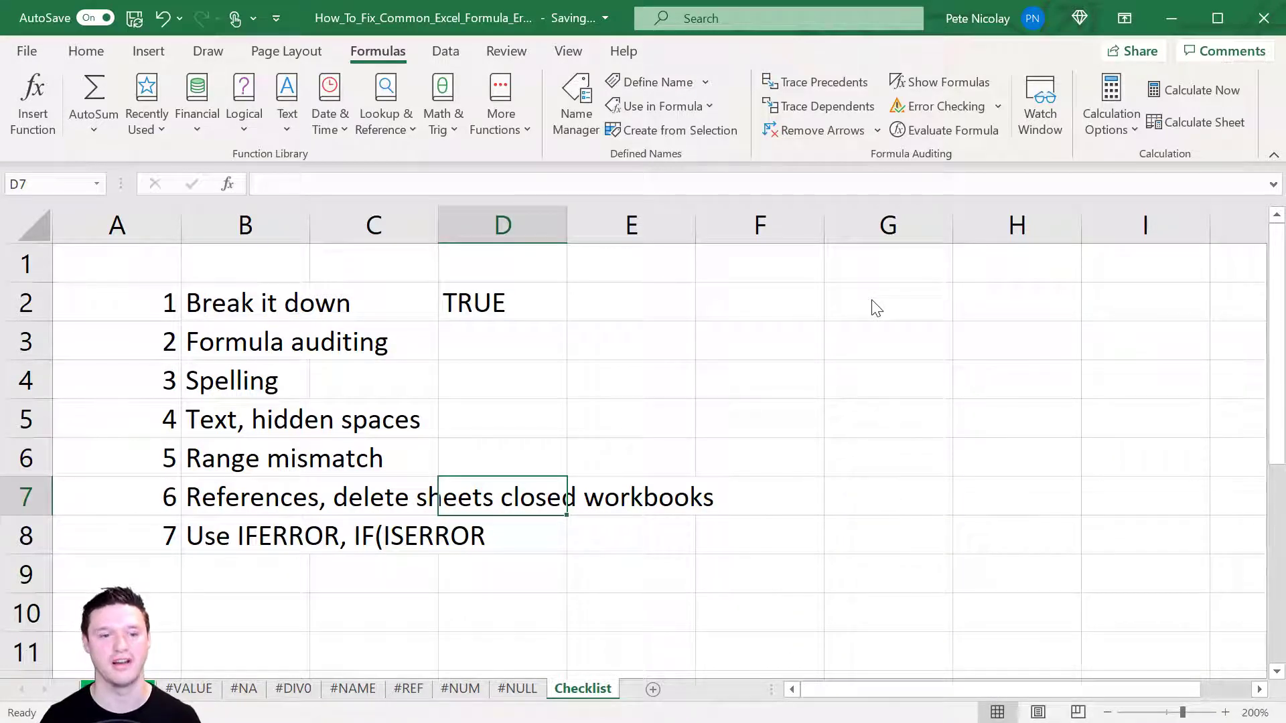
key("Down")
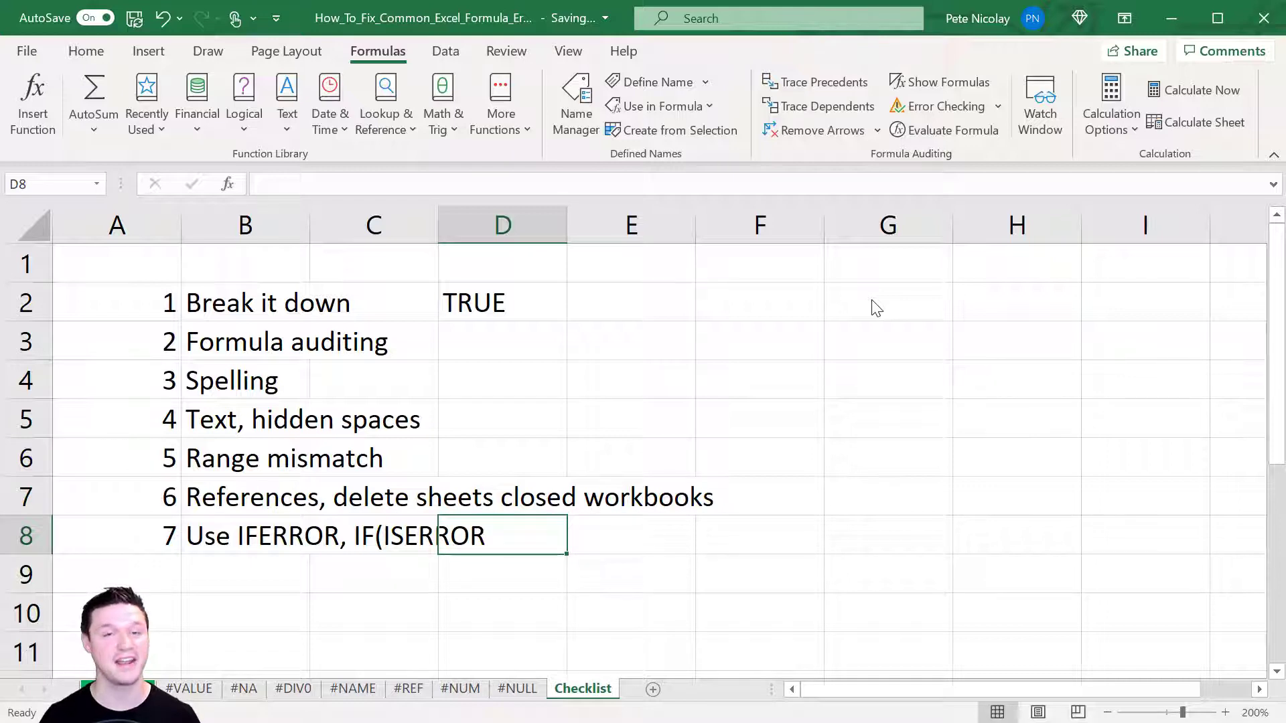